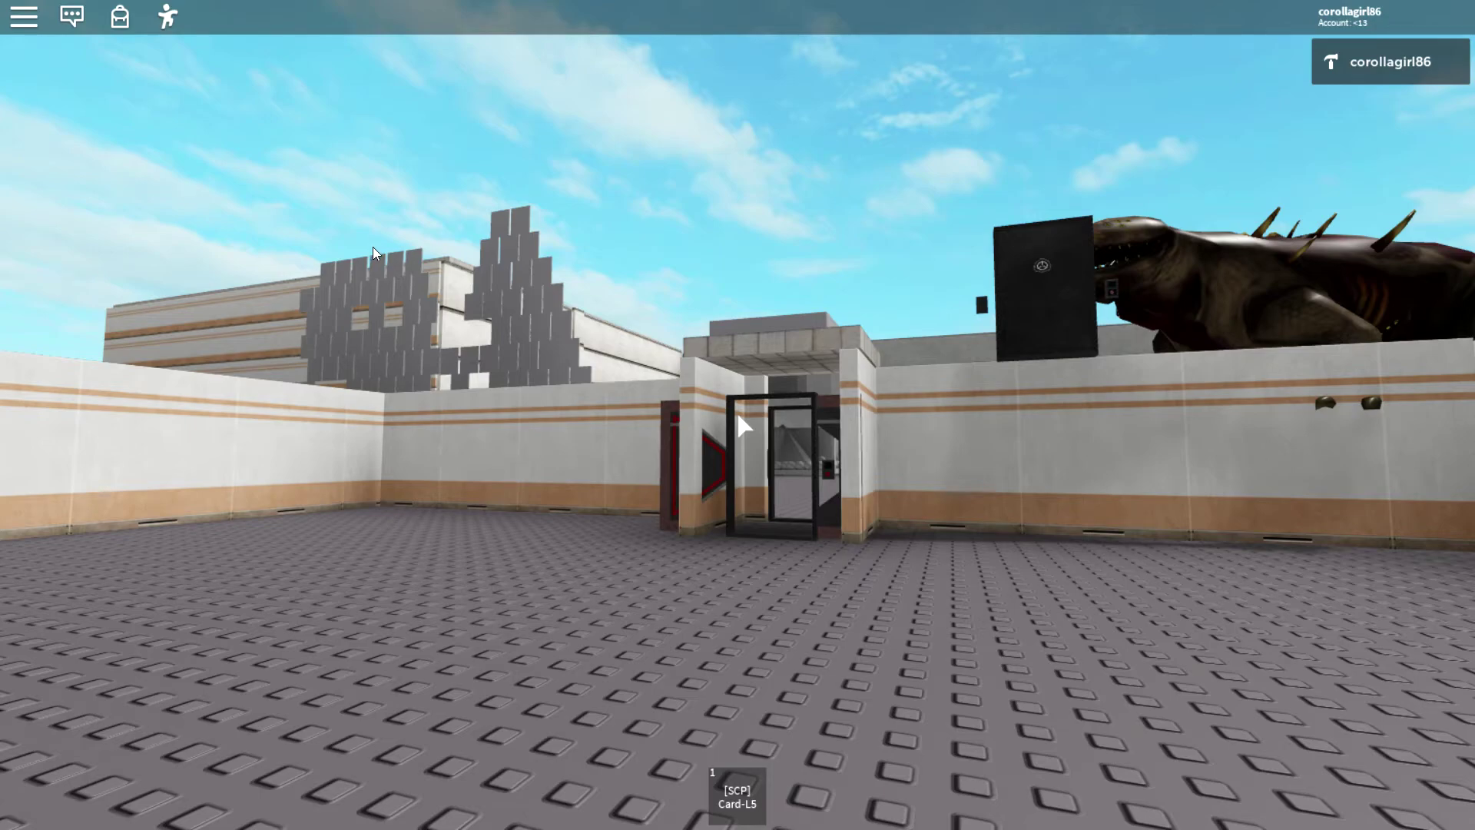
Walk through the wall gateway into the courtyard and up to the dark door.
key(w)
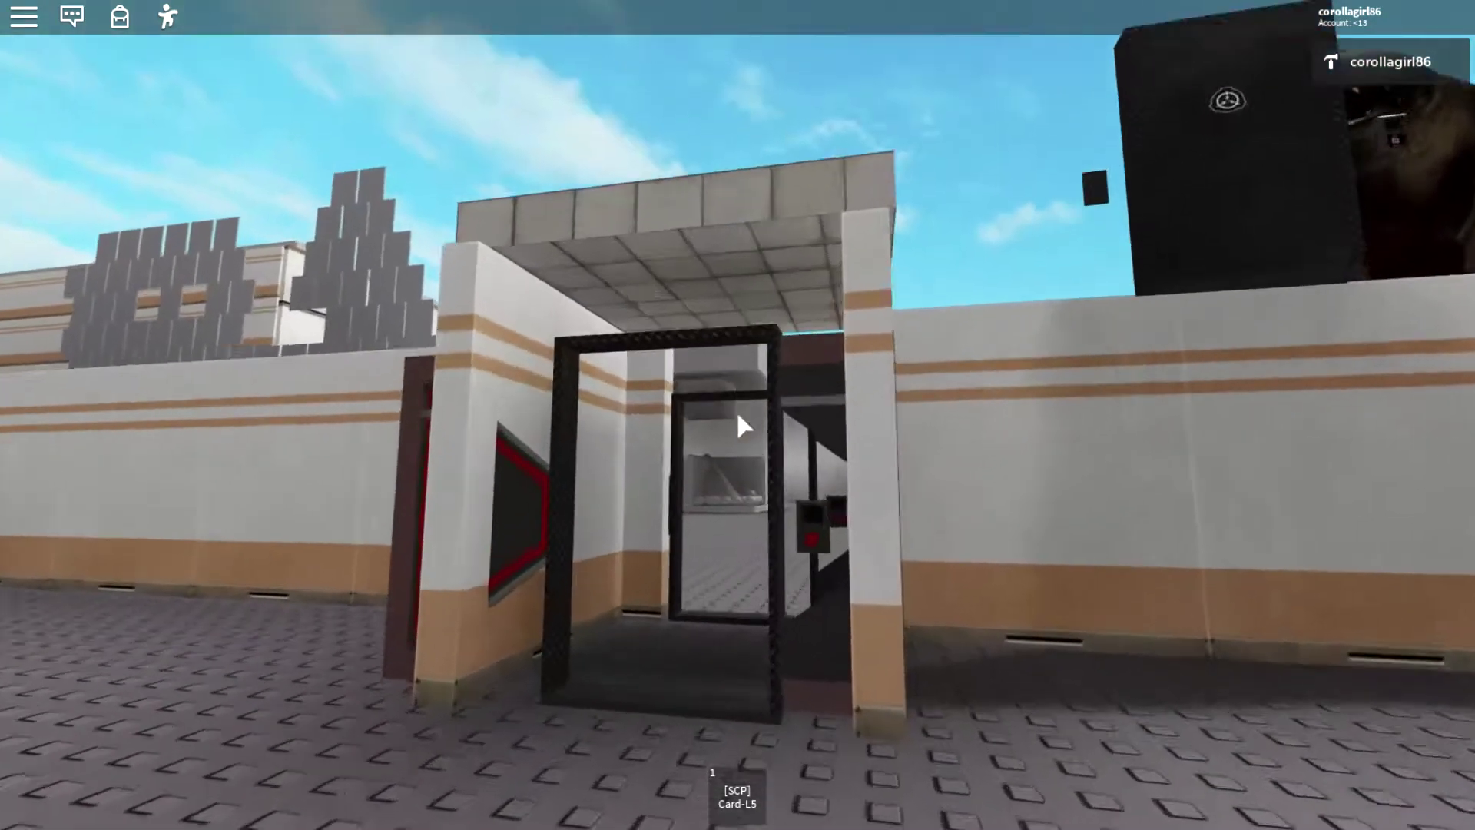
key(w)
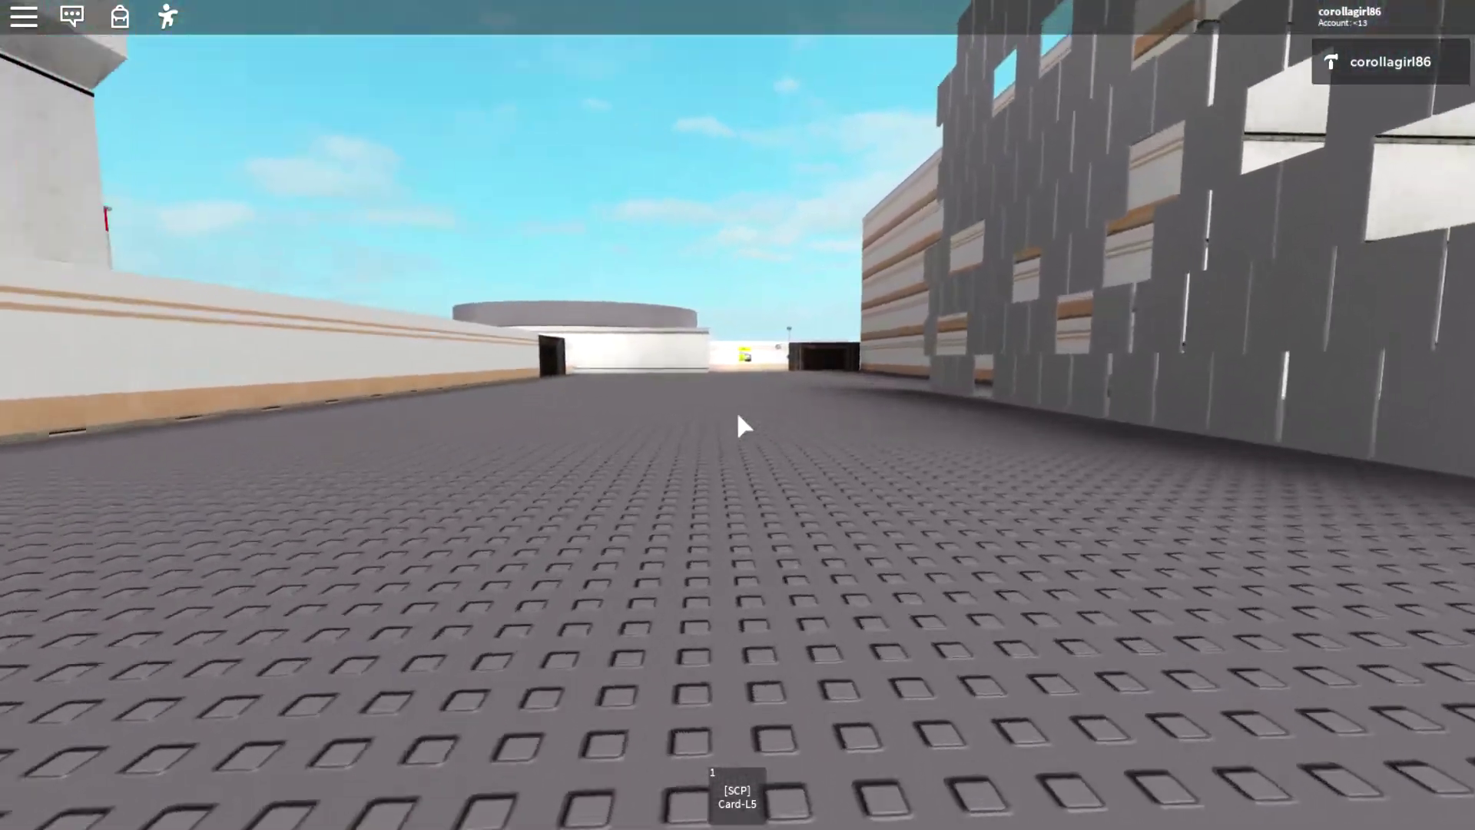
scroll(741, 426, down, 5)
scroll(734, 482, down, 5)
scroll(734, 482, up, 4)
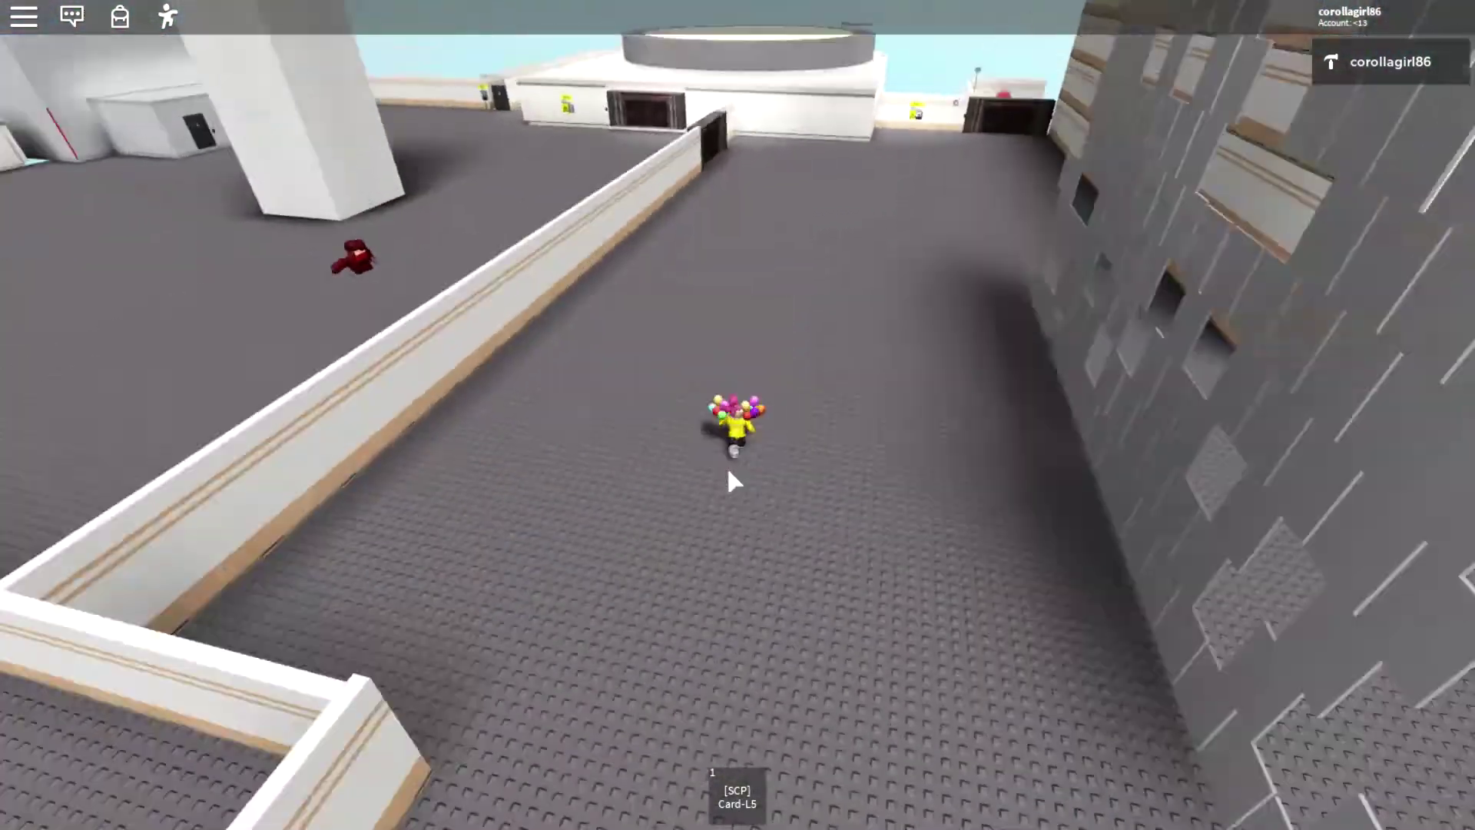
scroll(726, 470, up, 4)
scroll(727, 470, down, 4)
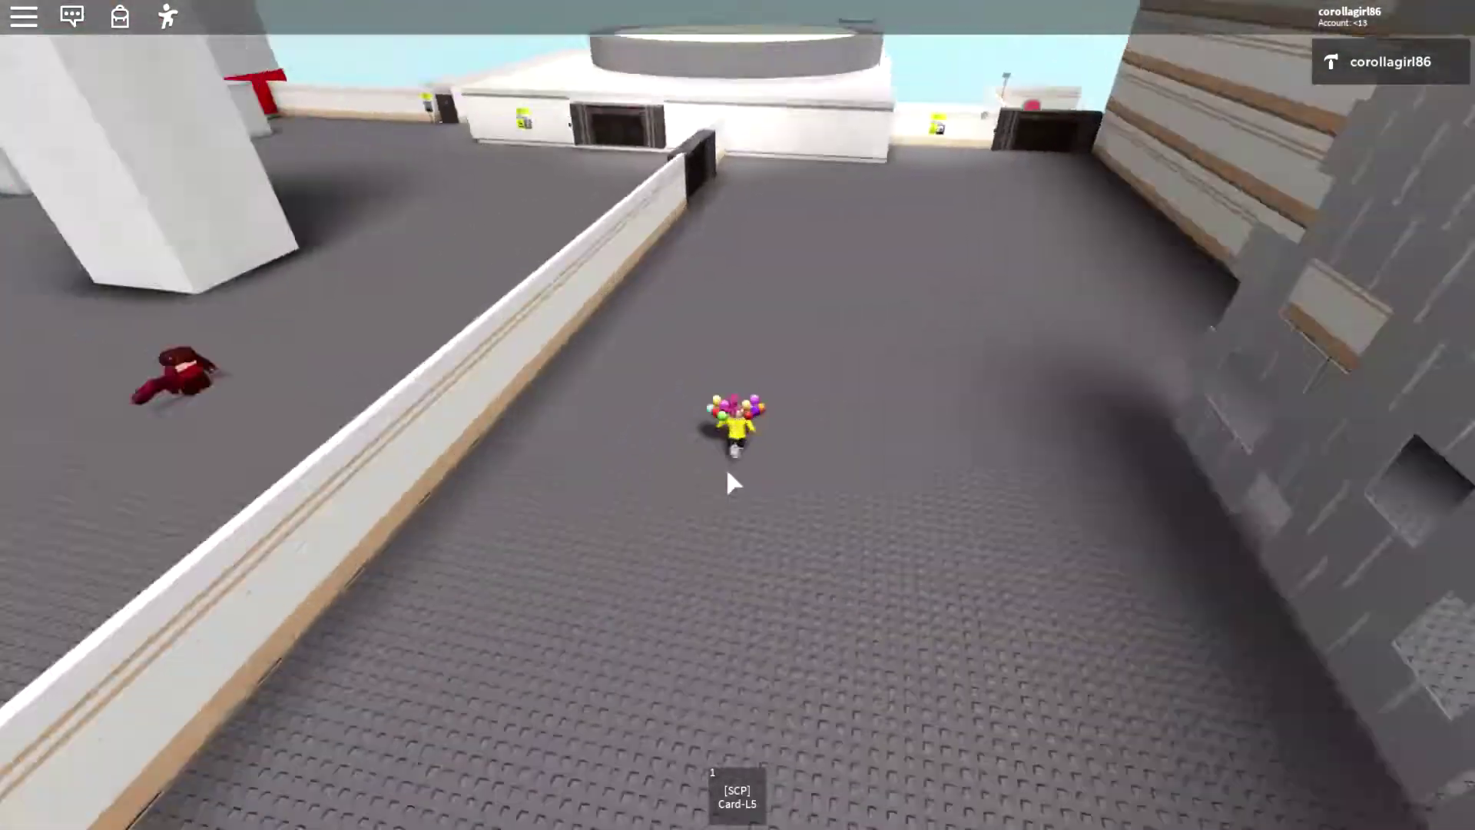
scroll(726, 467, up, 3)
scroll(726, 467, down, 5)
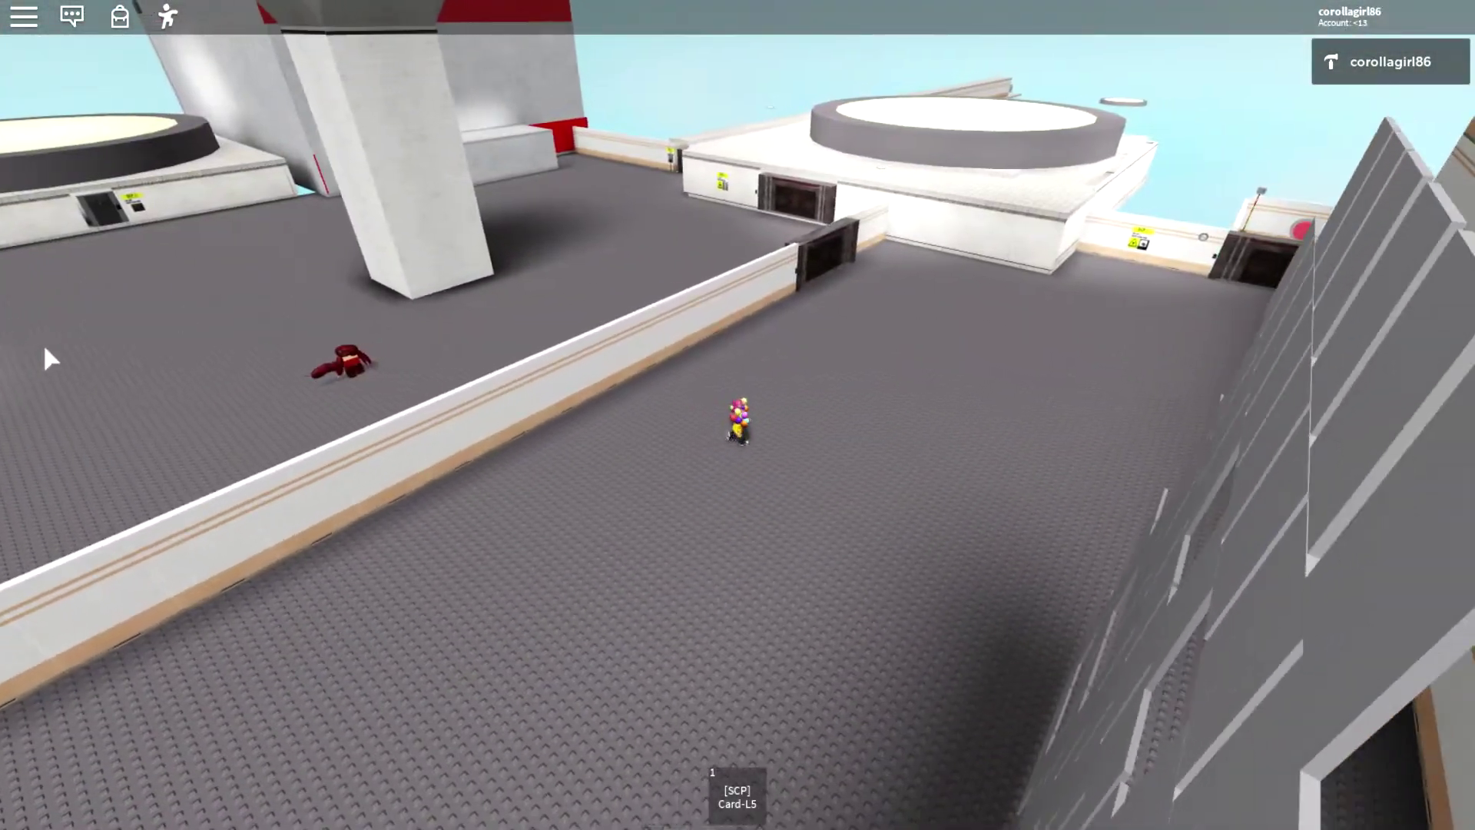
scroll(1077, 470, up, 3)
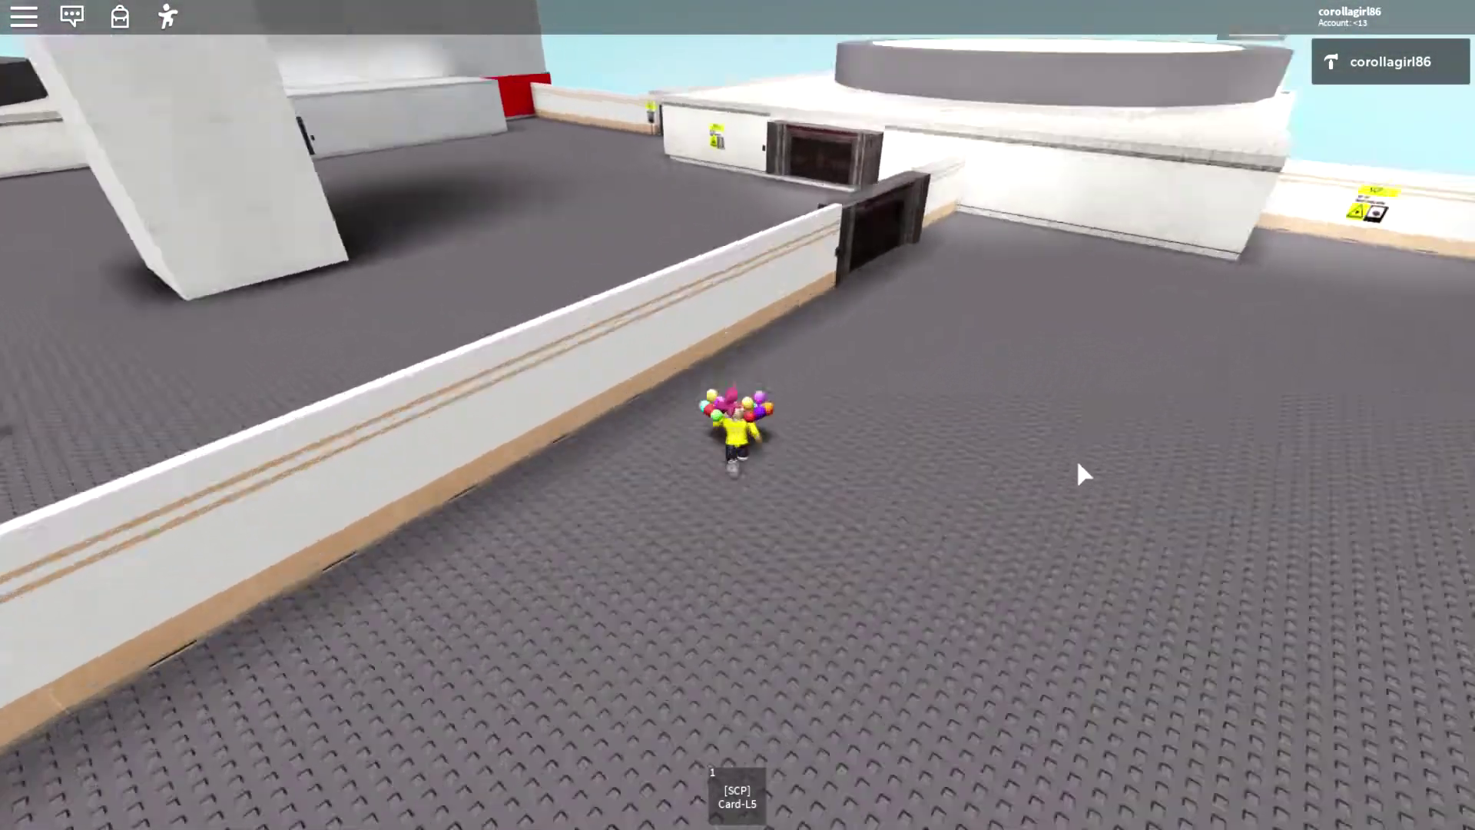
scroll(738, 428, up, 5)
key(w)
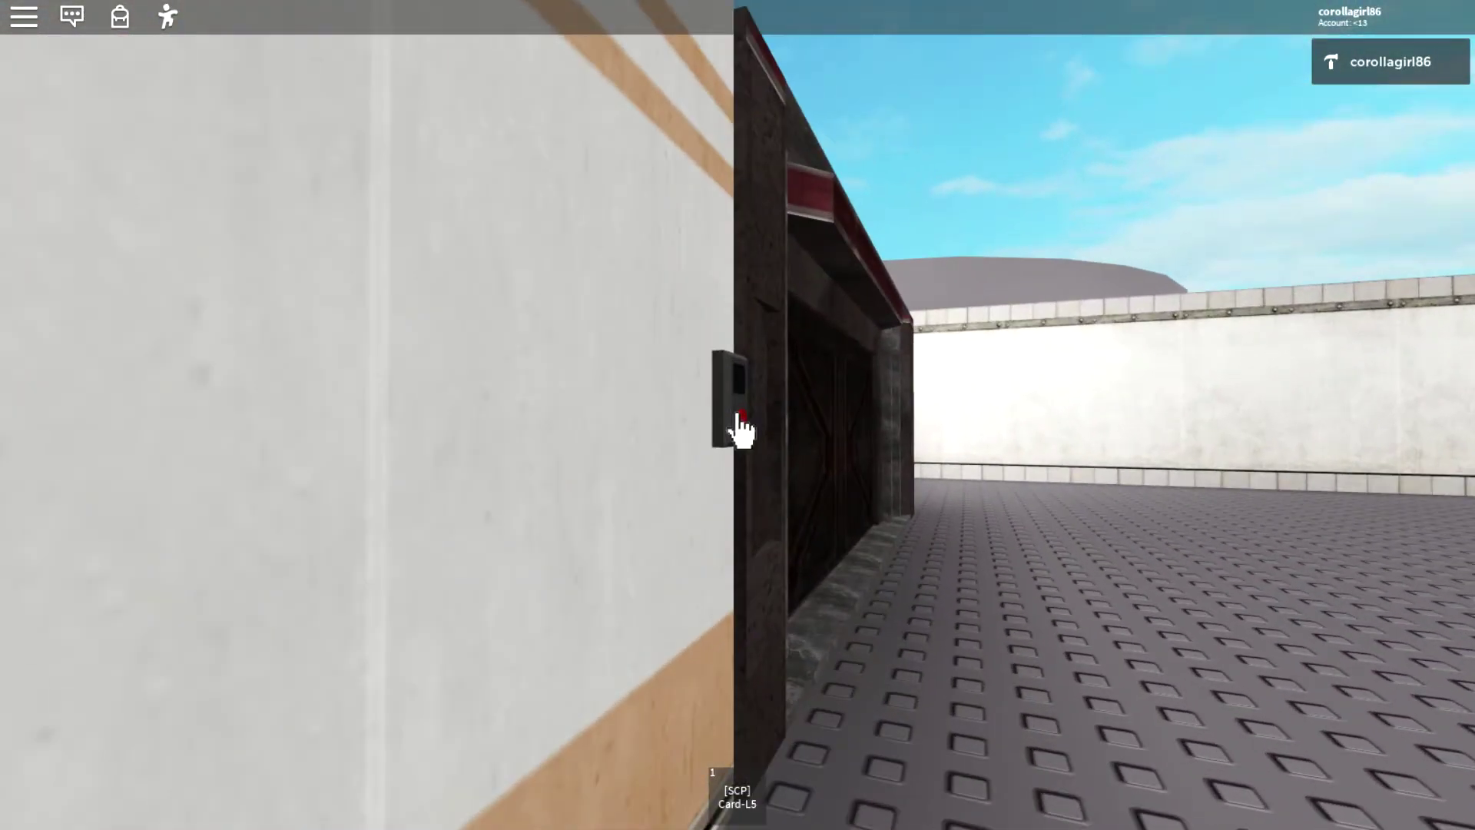
Back away and sidestep across the courtyard to stand before the SCP containment door.
key(s)
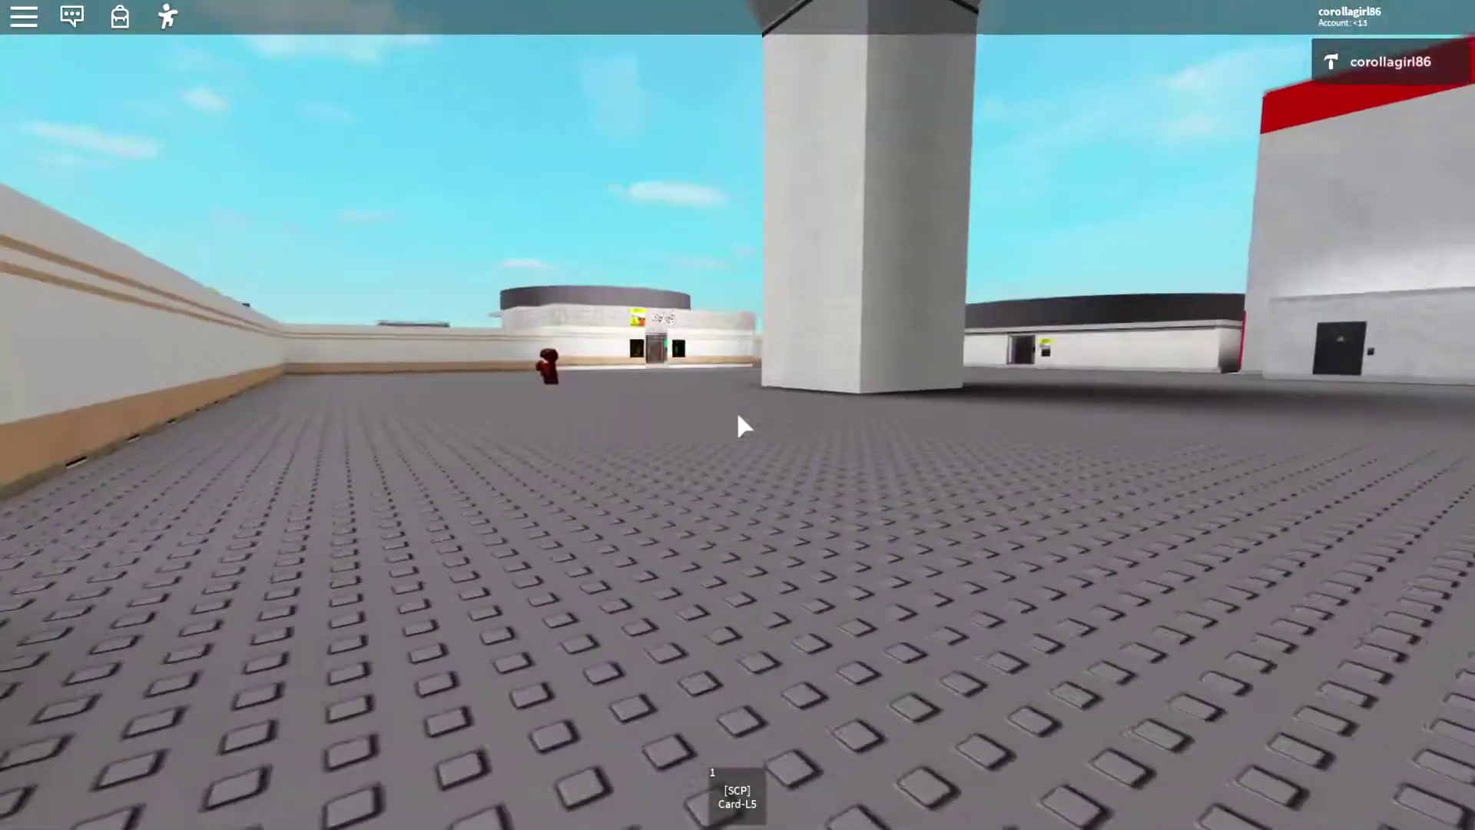
key(a)
key(d)
key(1)
key(1)
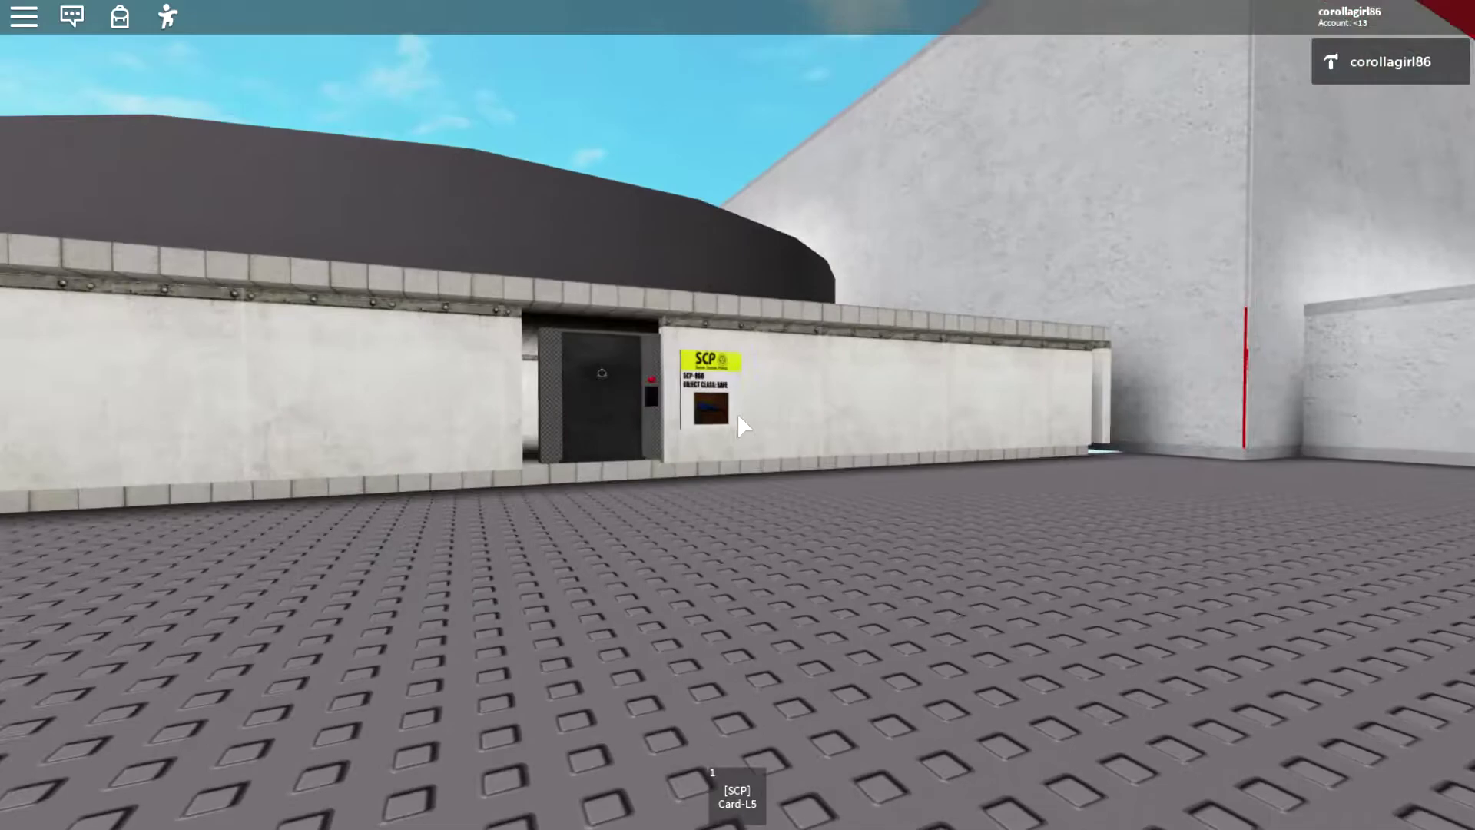
Equip the Card-L5 keycard, open the door and step into the containment building.
key(w)
key(1)
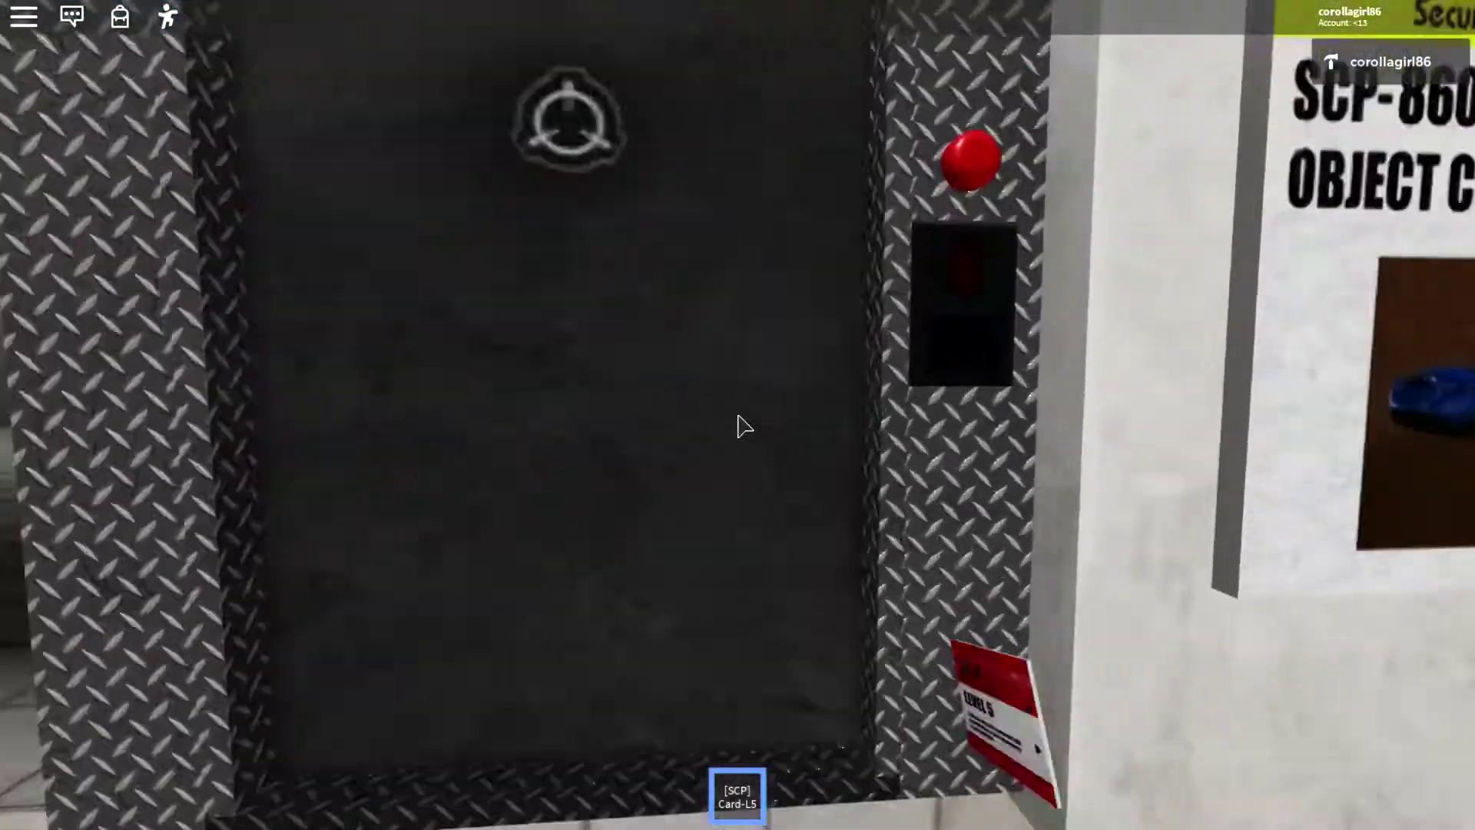
key(w)
key(1)
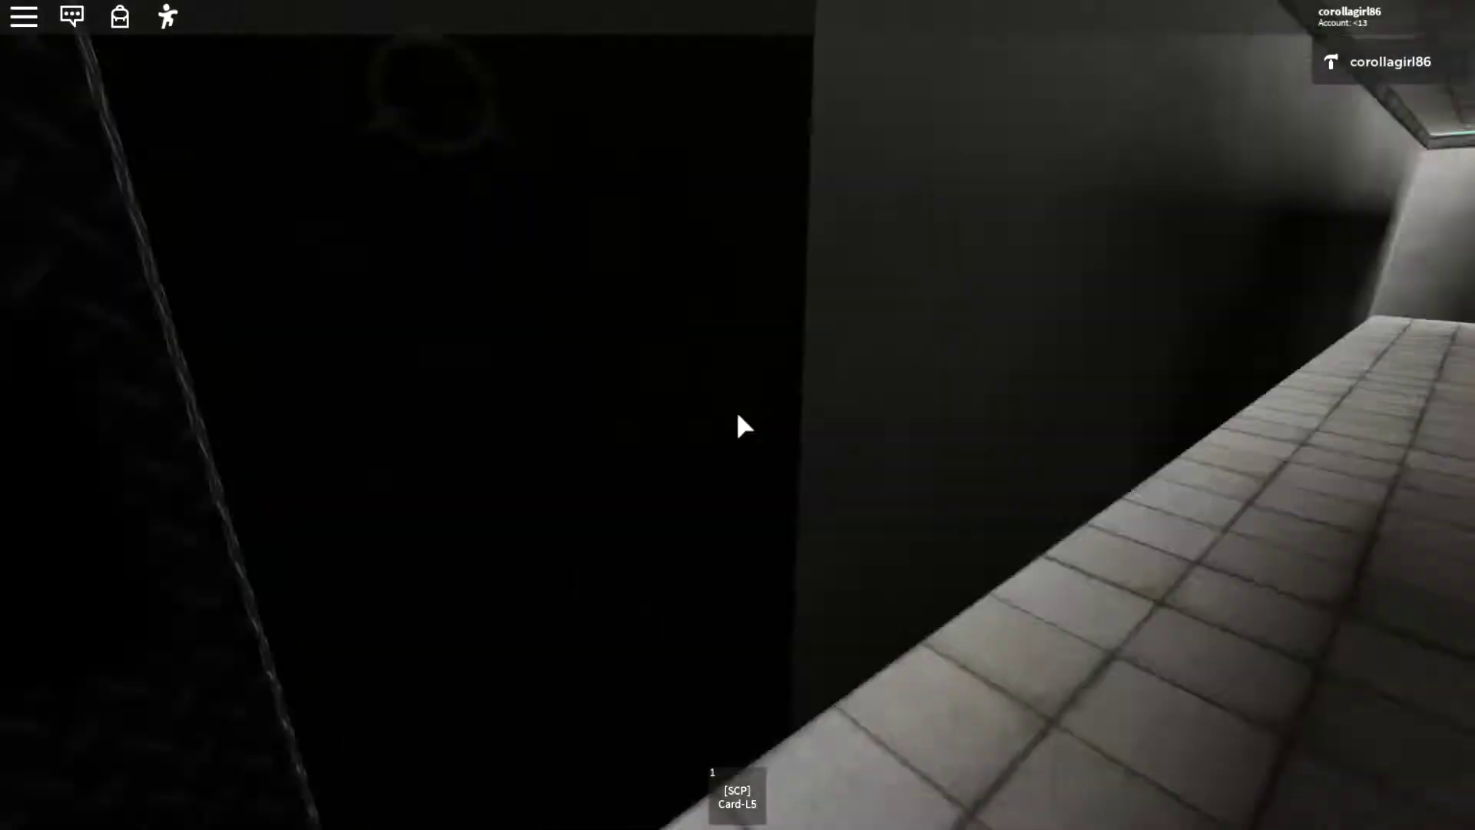
key(s)
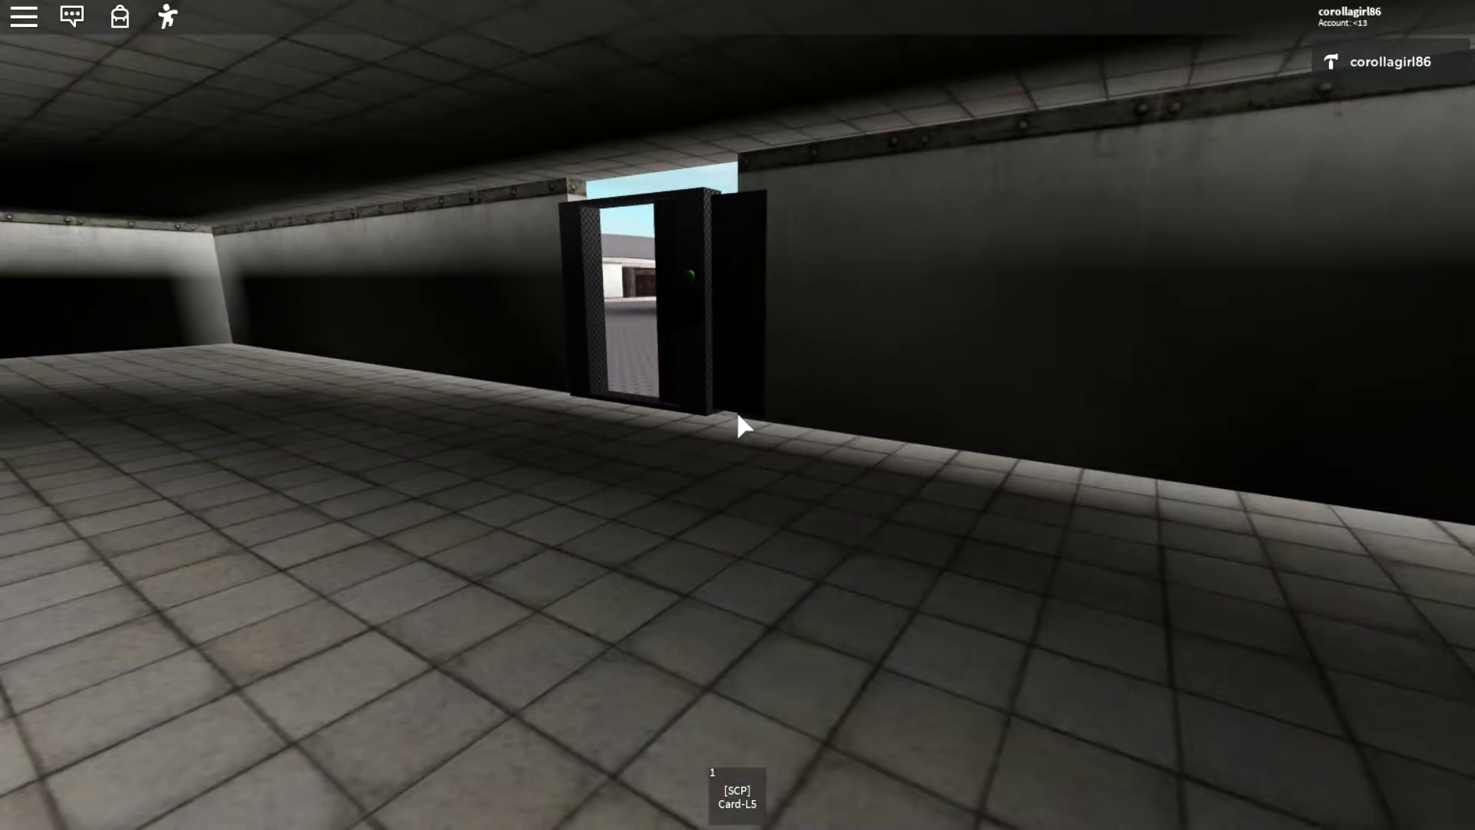
Walk the corridor into the tiled room and pick up the blue key from the white box.
key(w)
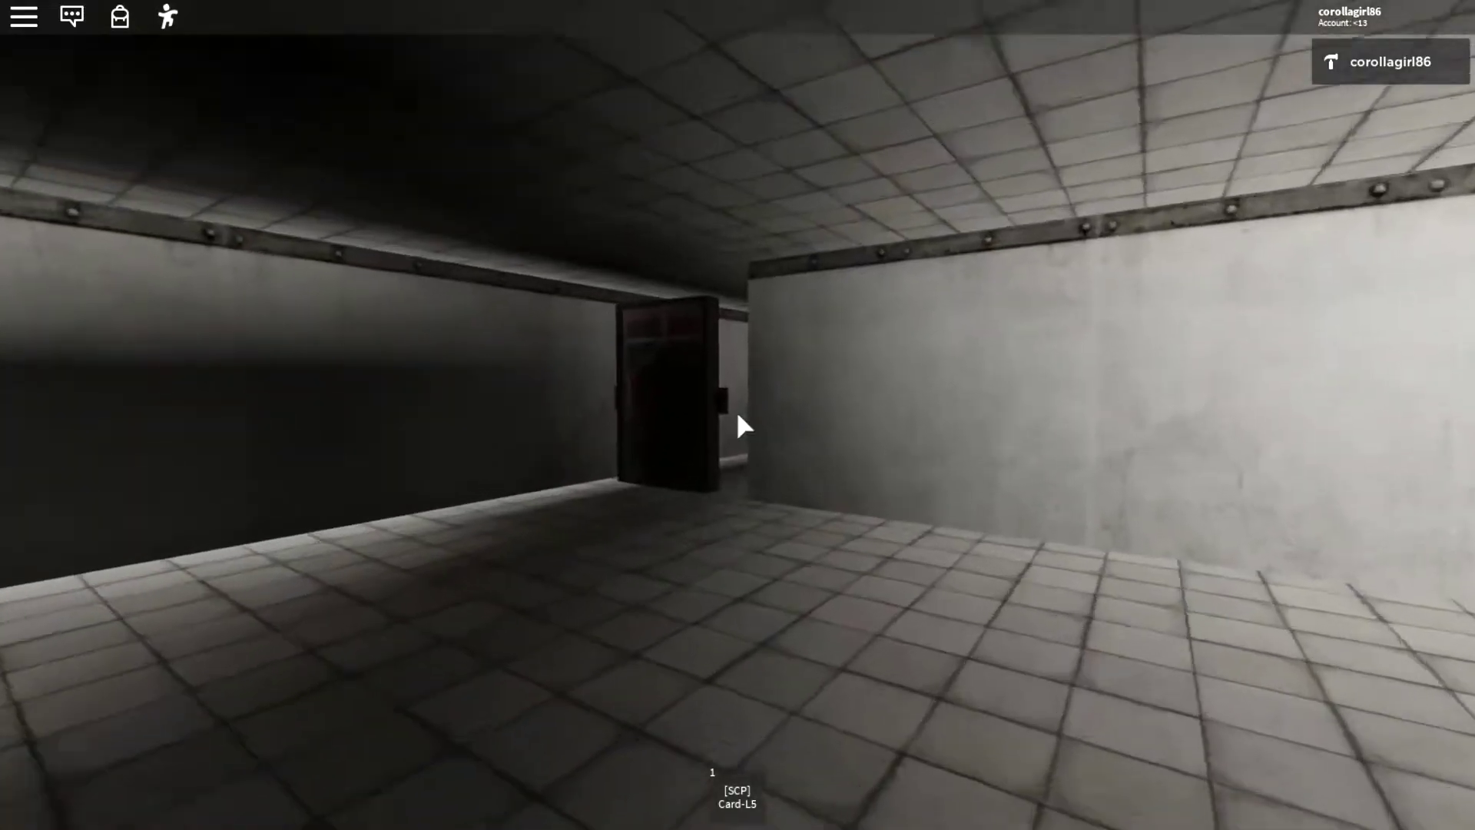
key(w)
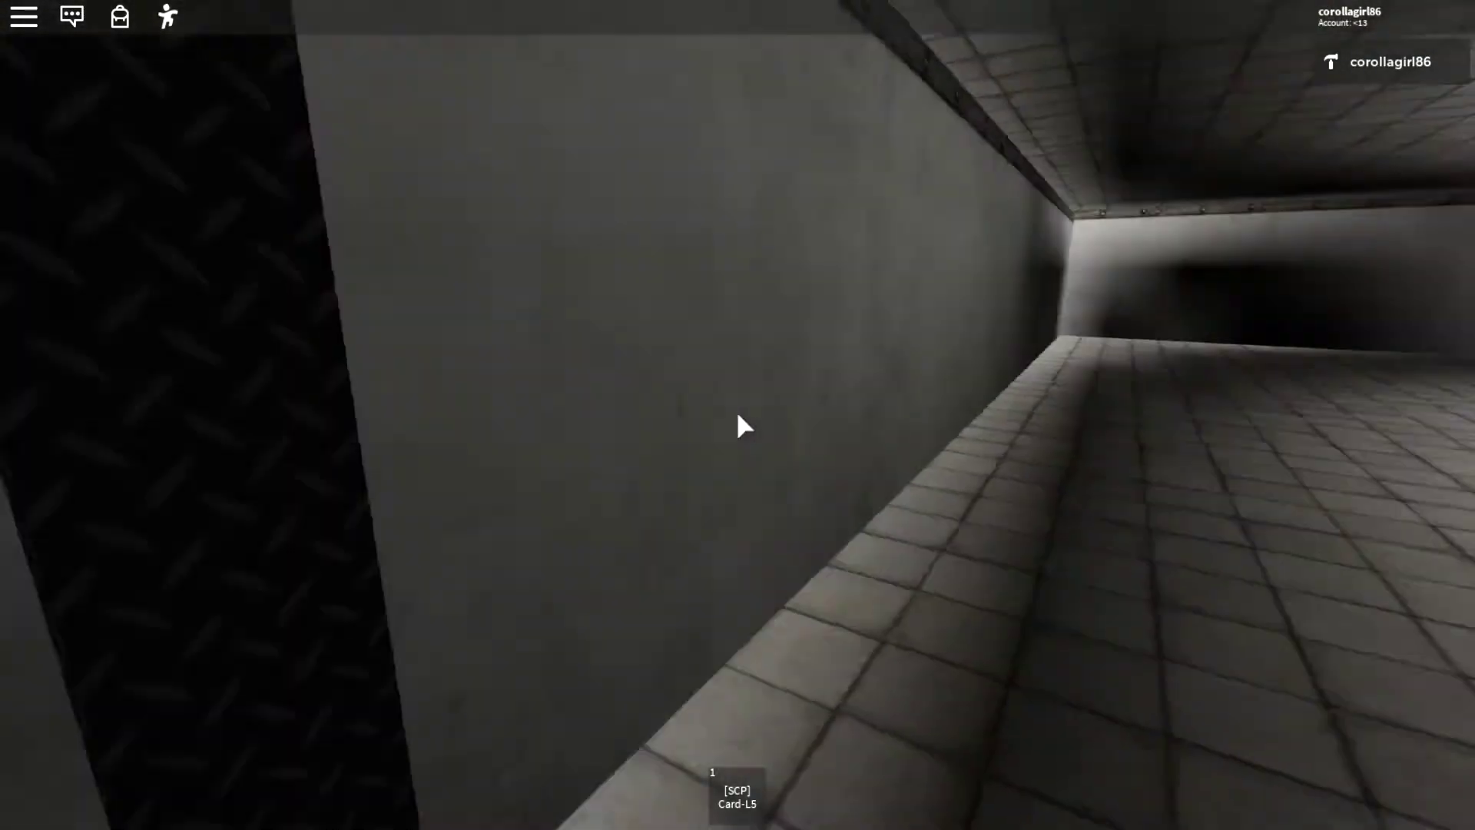
key(w)
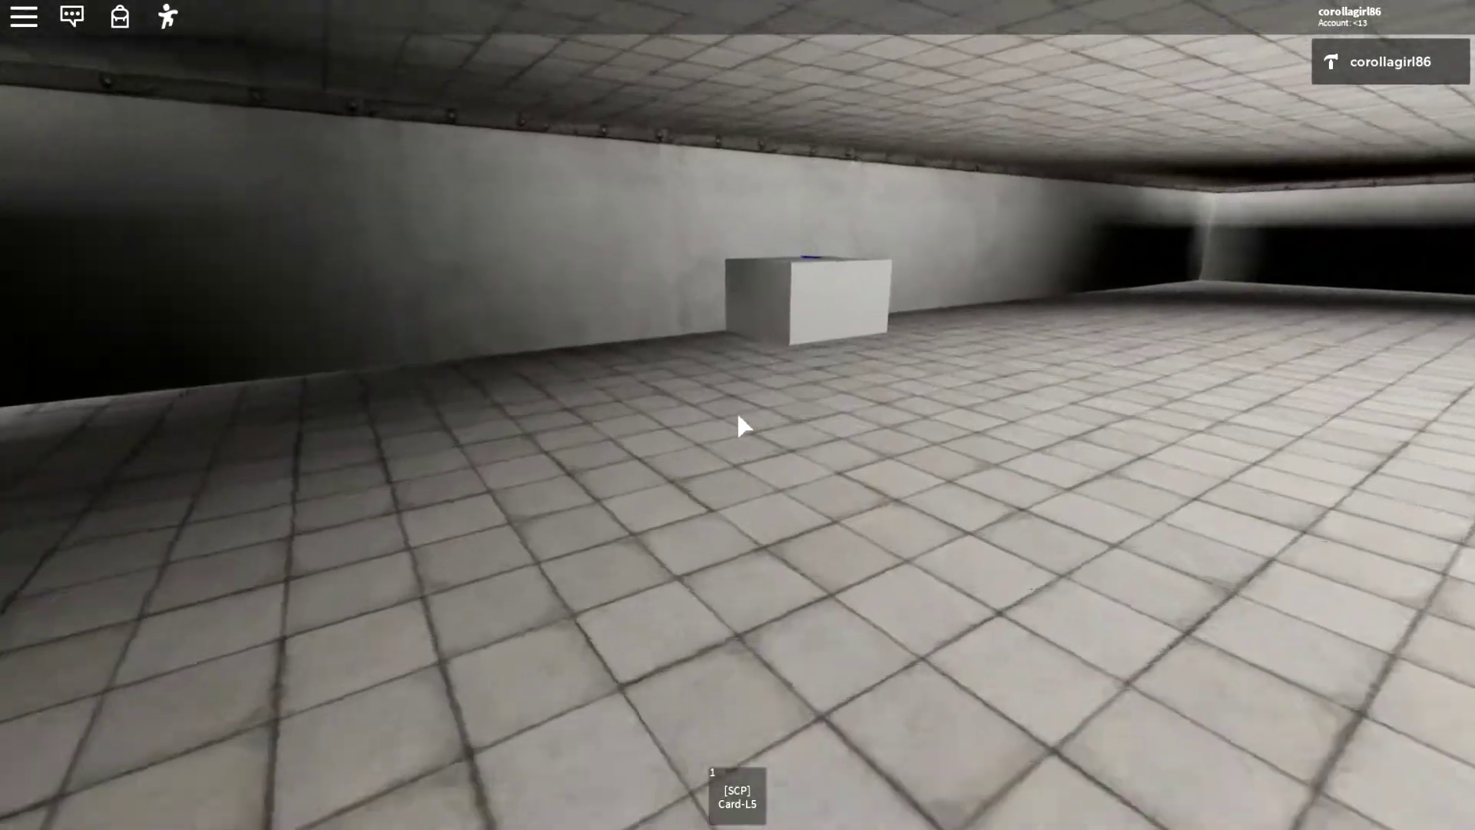
key(w)
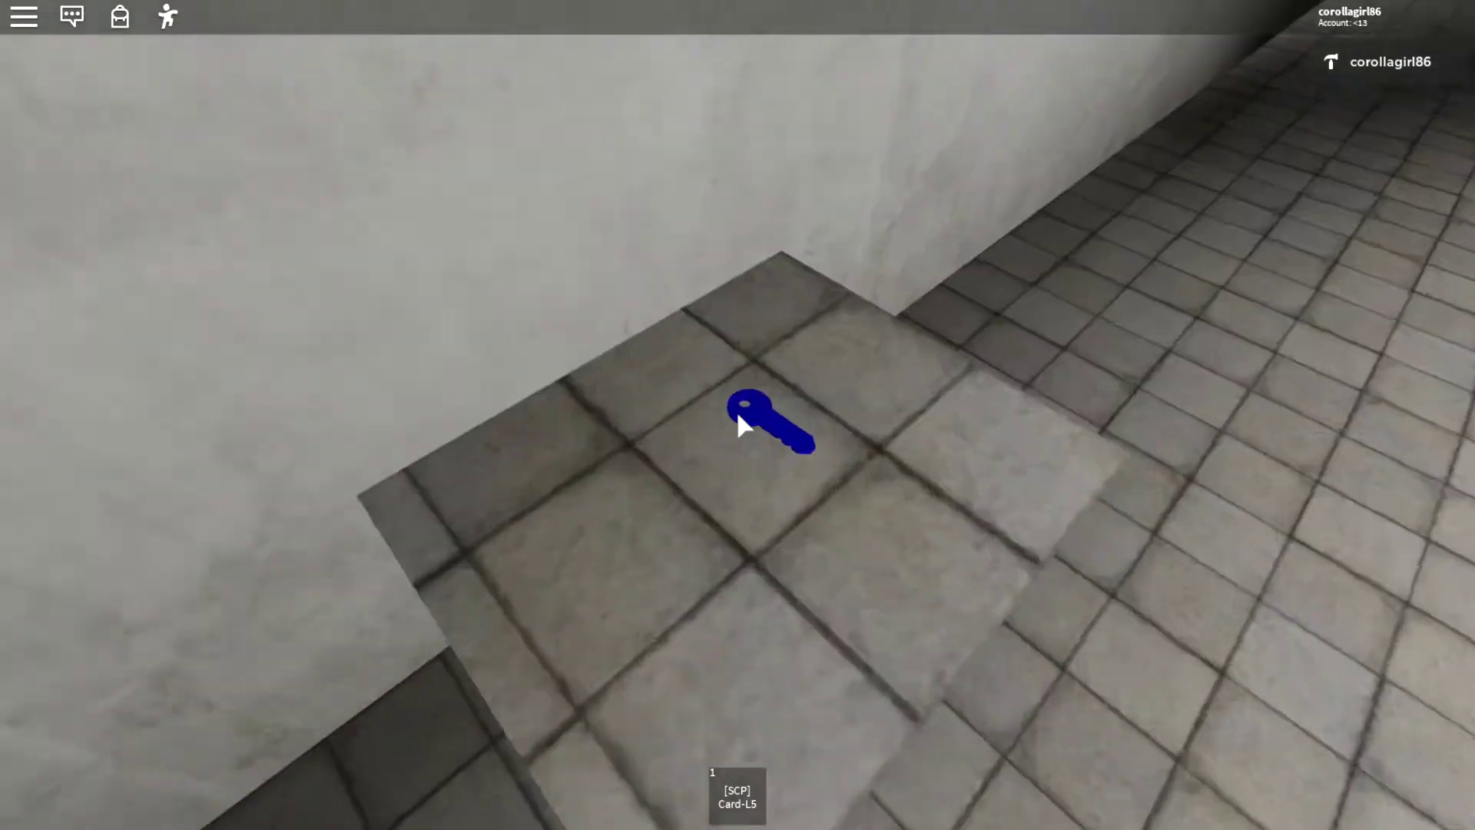
key(w)
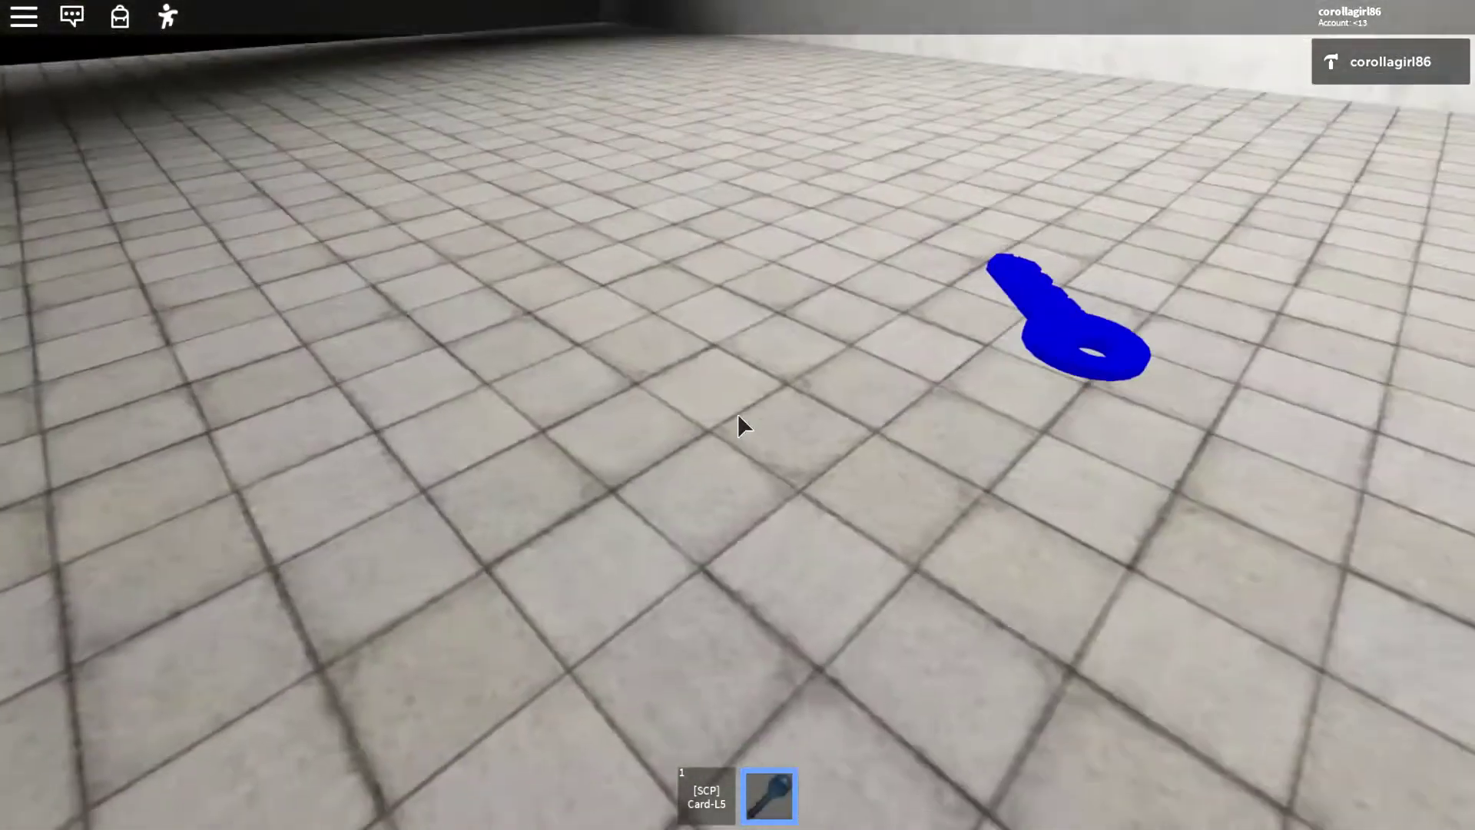
scroll(741, 427, down, 3)
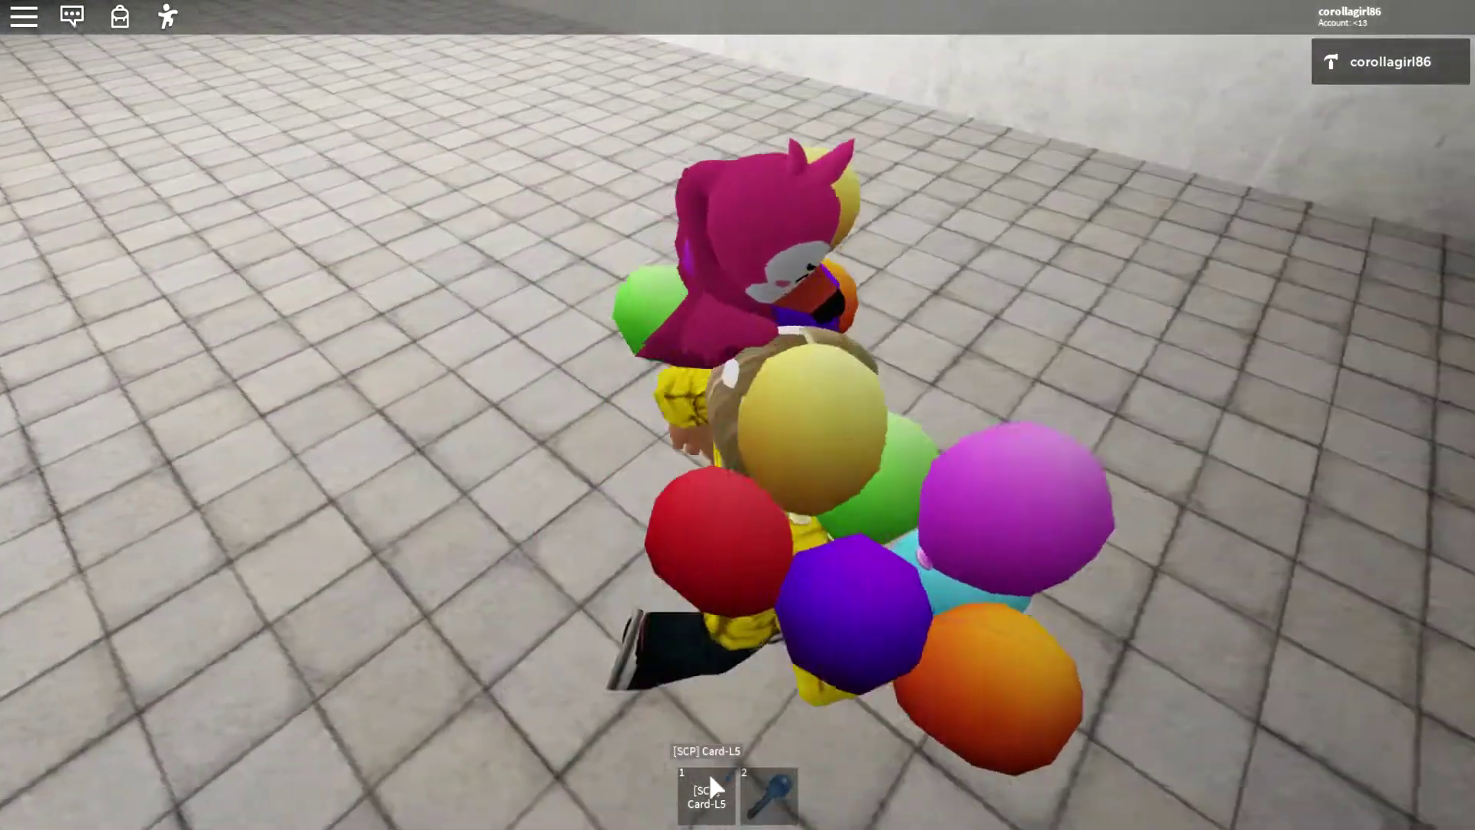
Switch back to the Card-L5 keycard and return down the corridor to the exit door reader.
key(2)
key(Right)
click(726, 780)
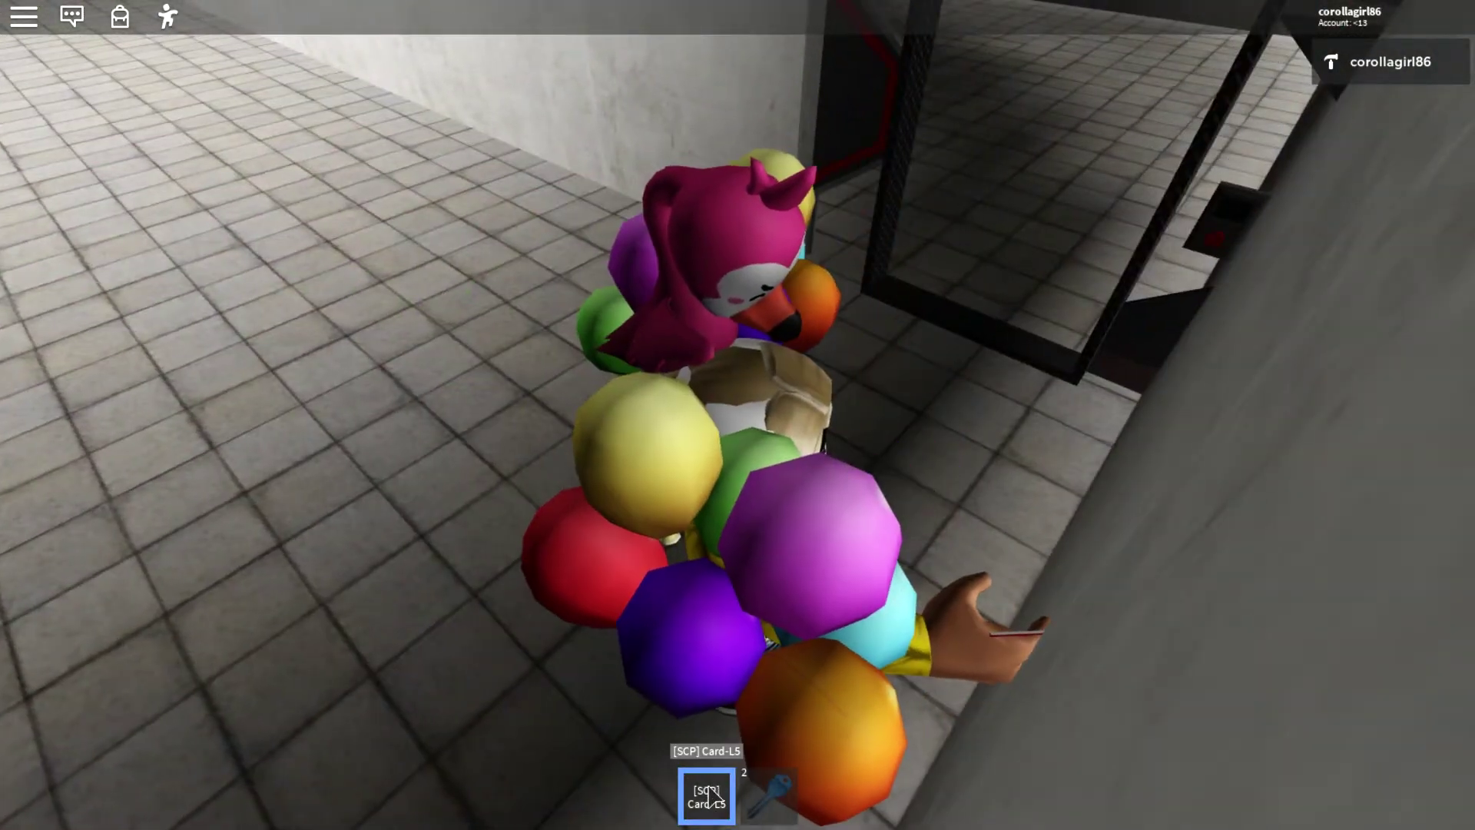
scroll(706, 812, up, 3)
key(1)
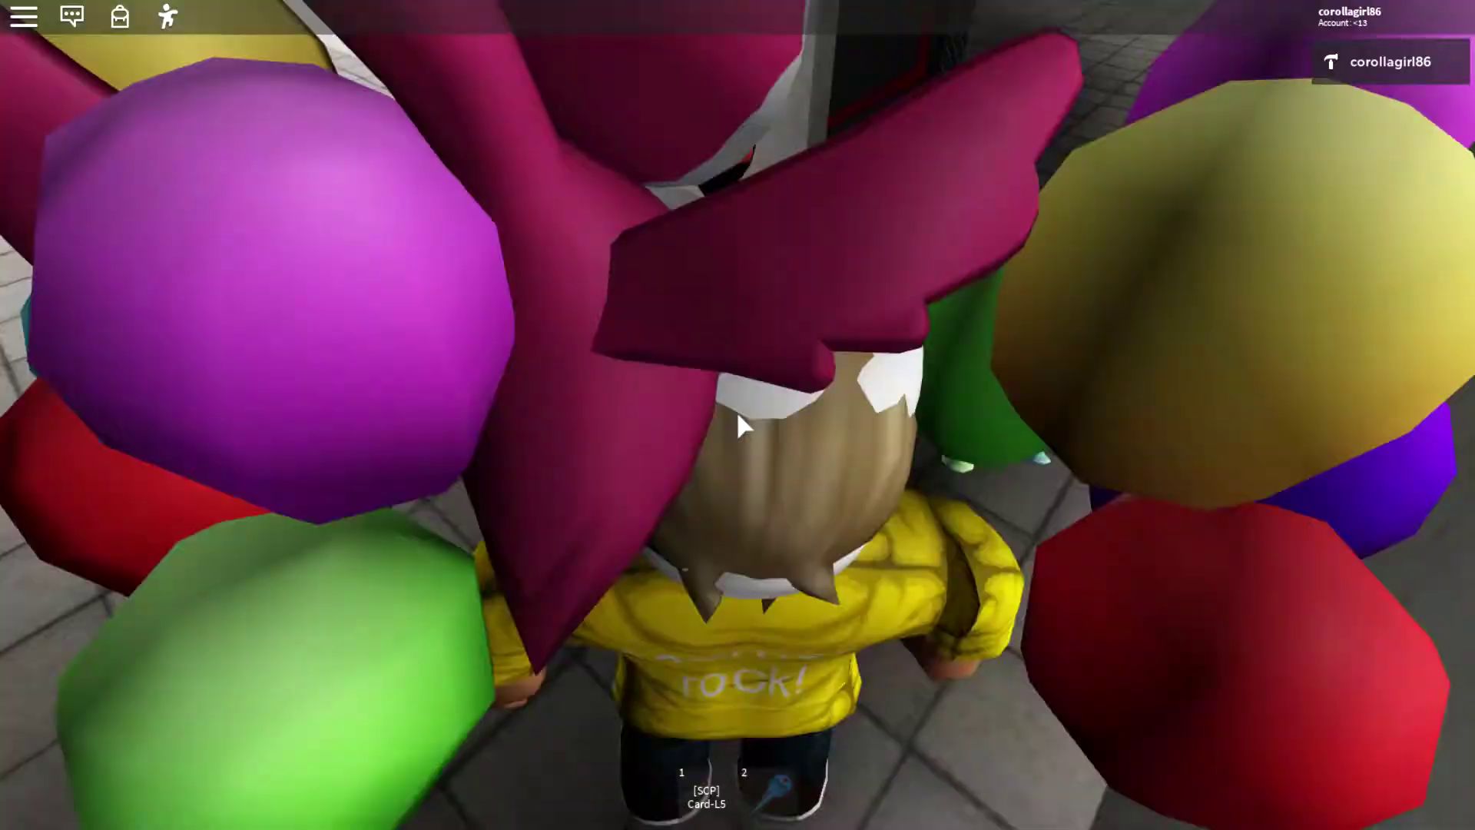
key(1)
key(1)
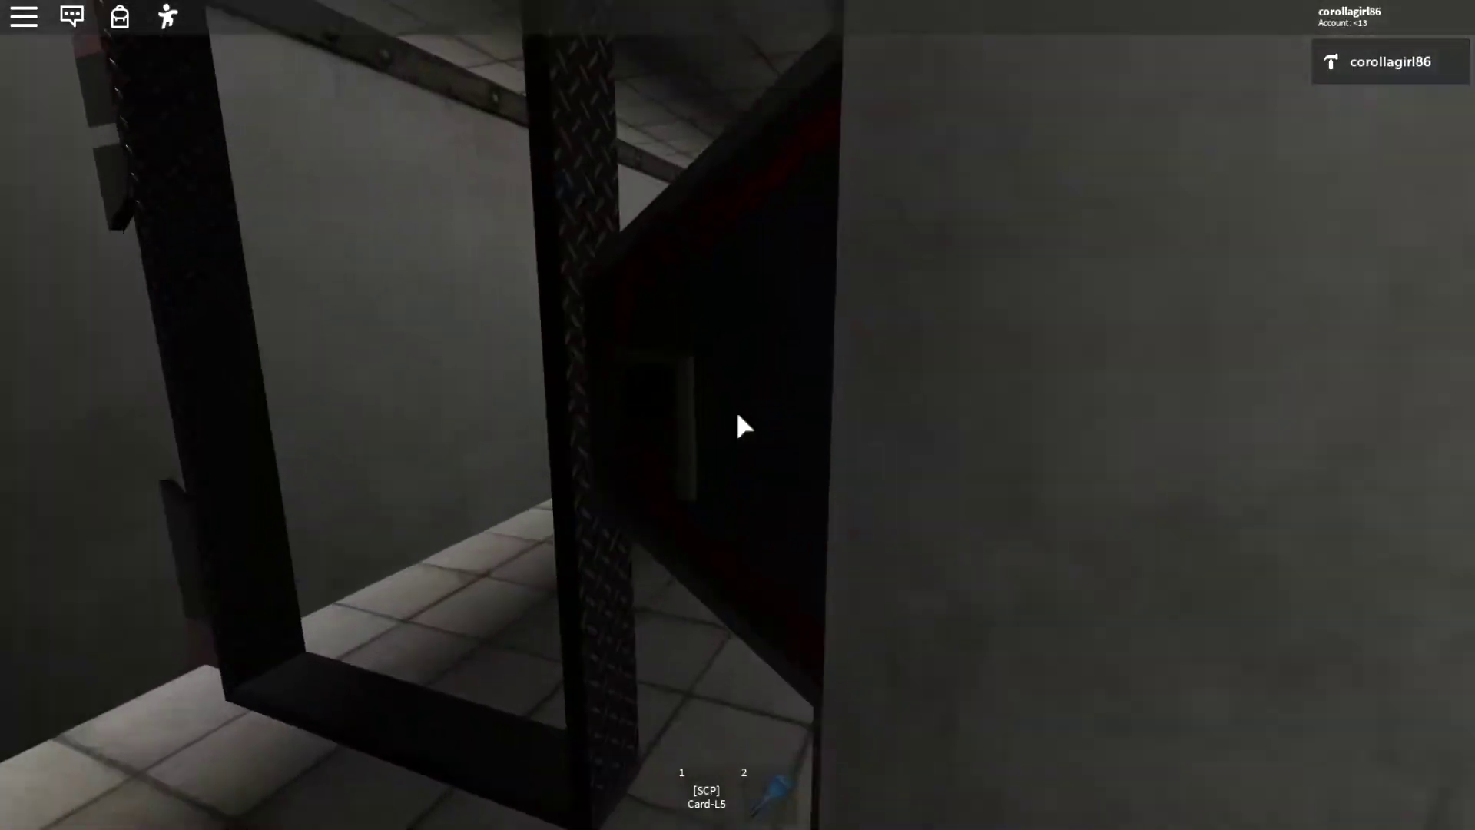
key(w)
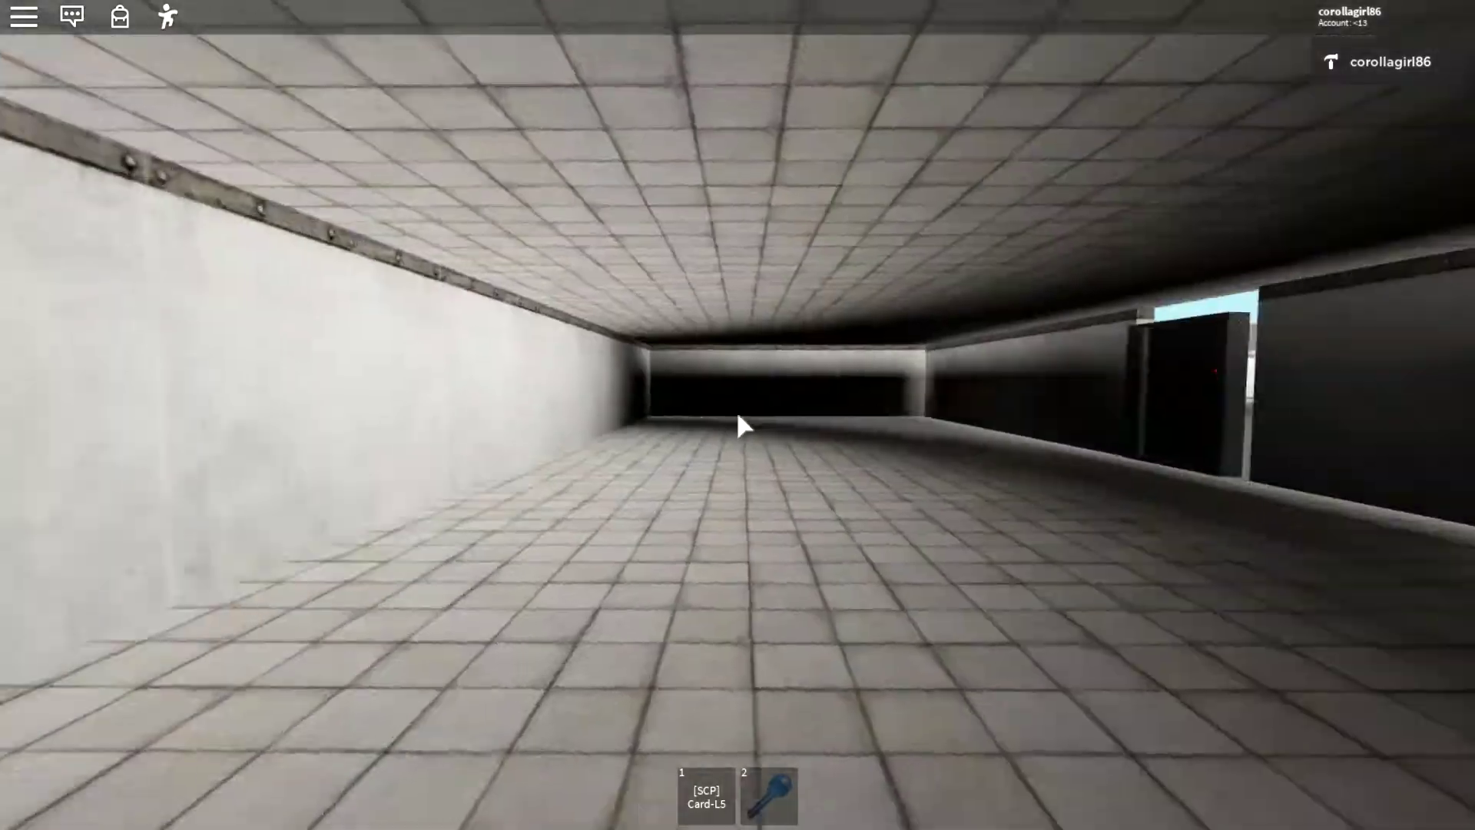
key(2)
key(w)
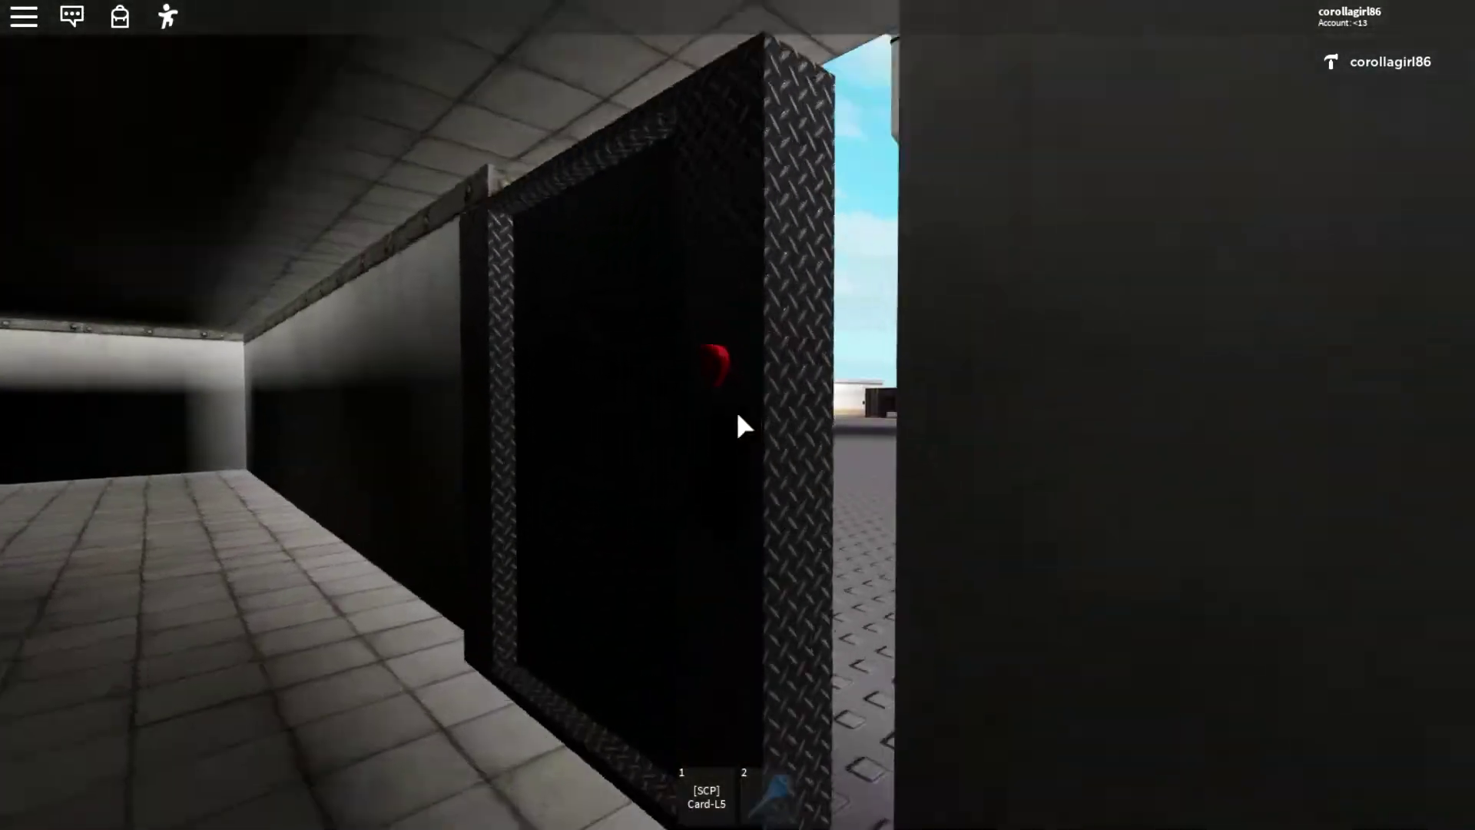
key(1)
Leave the building and walk across to the lit room with the SCP-017 poster.
key(w)
key(1)
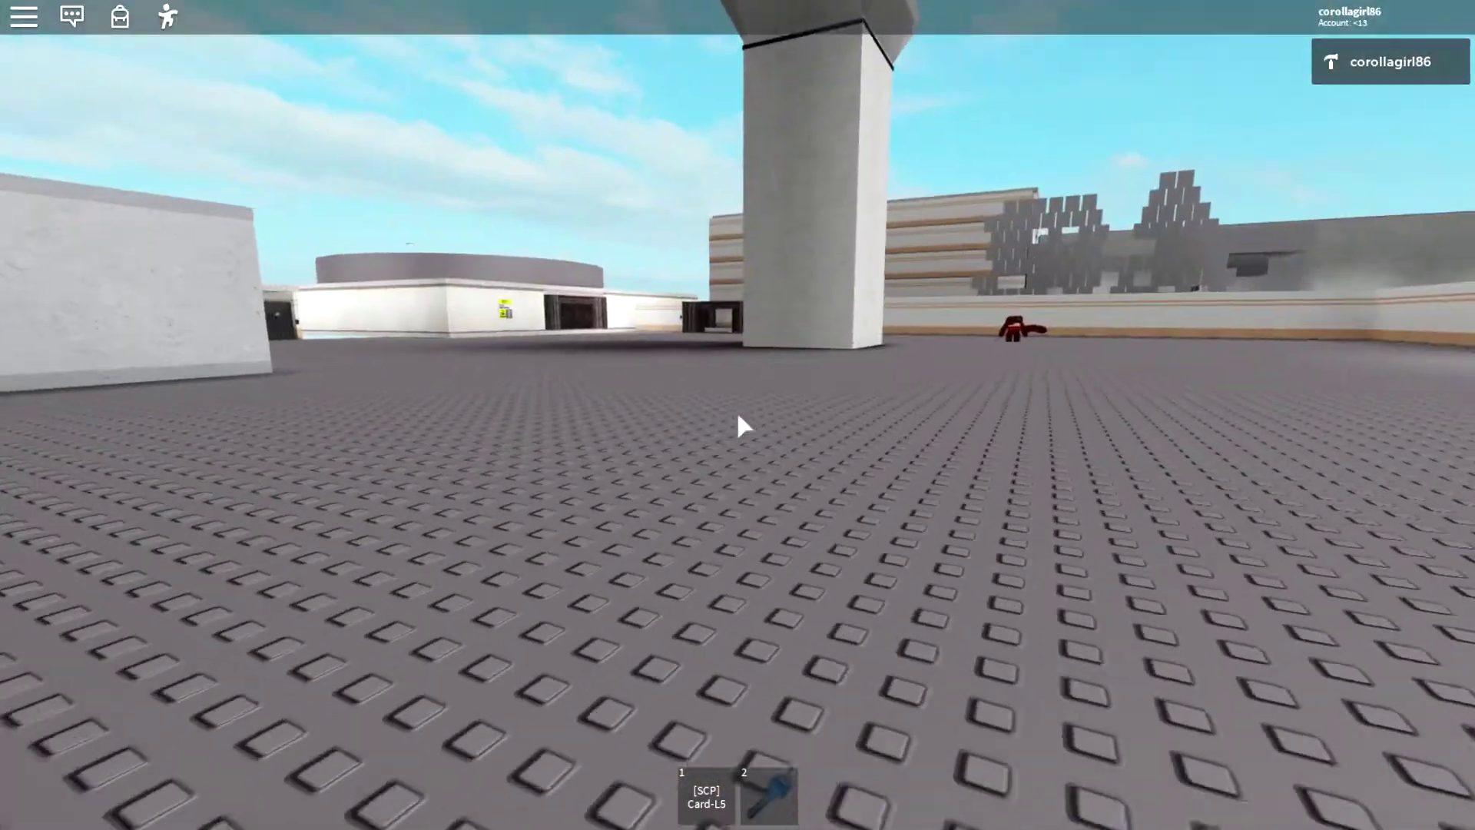
key(1)
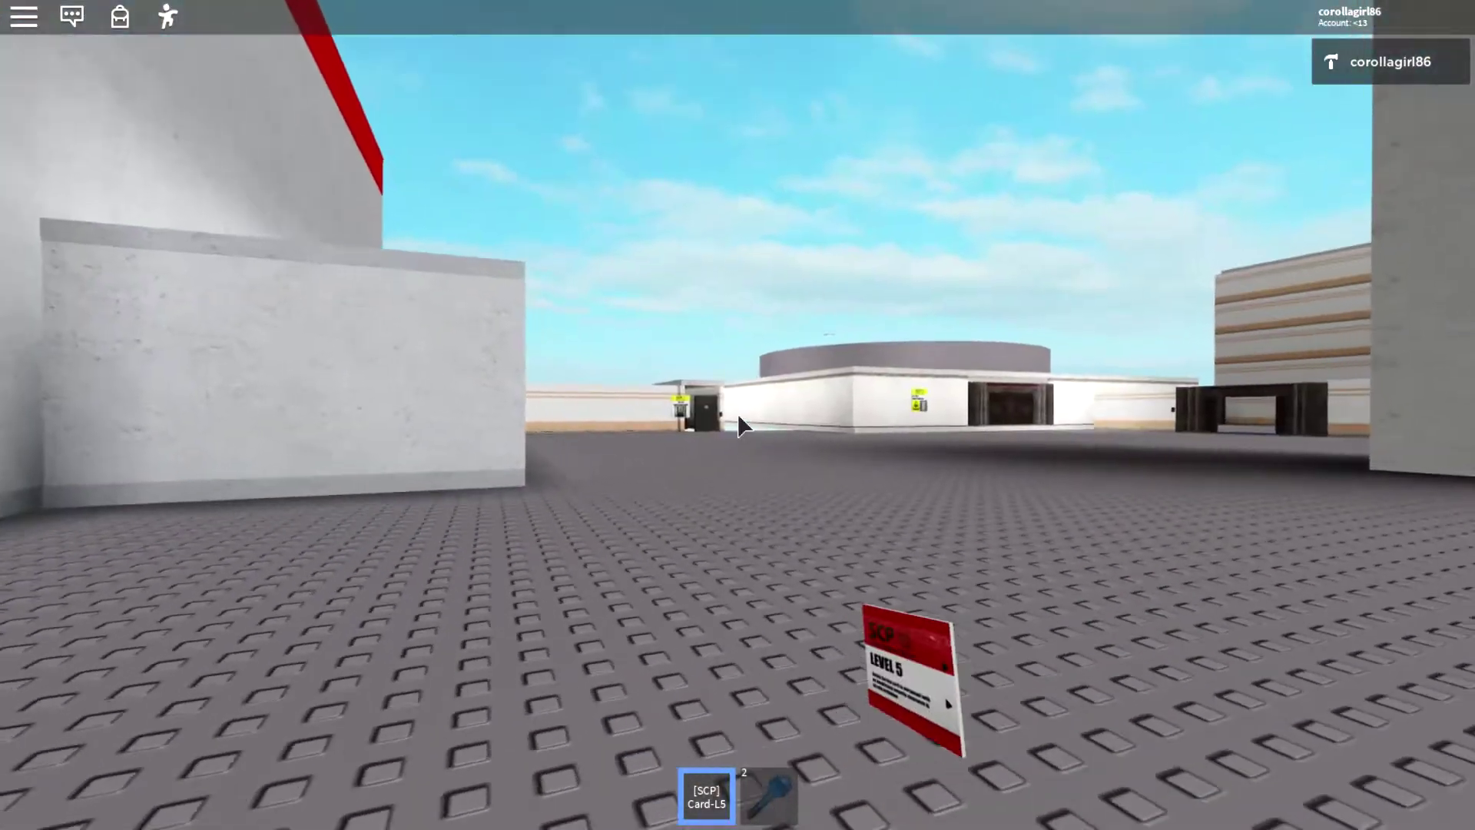
key(1)
key(Right)
key(Left)
key(w)
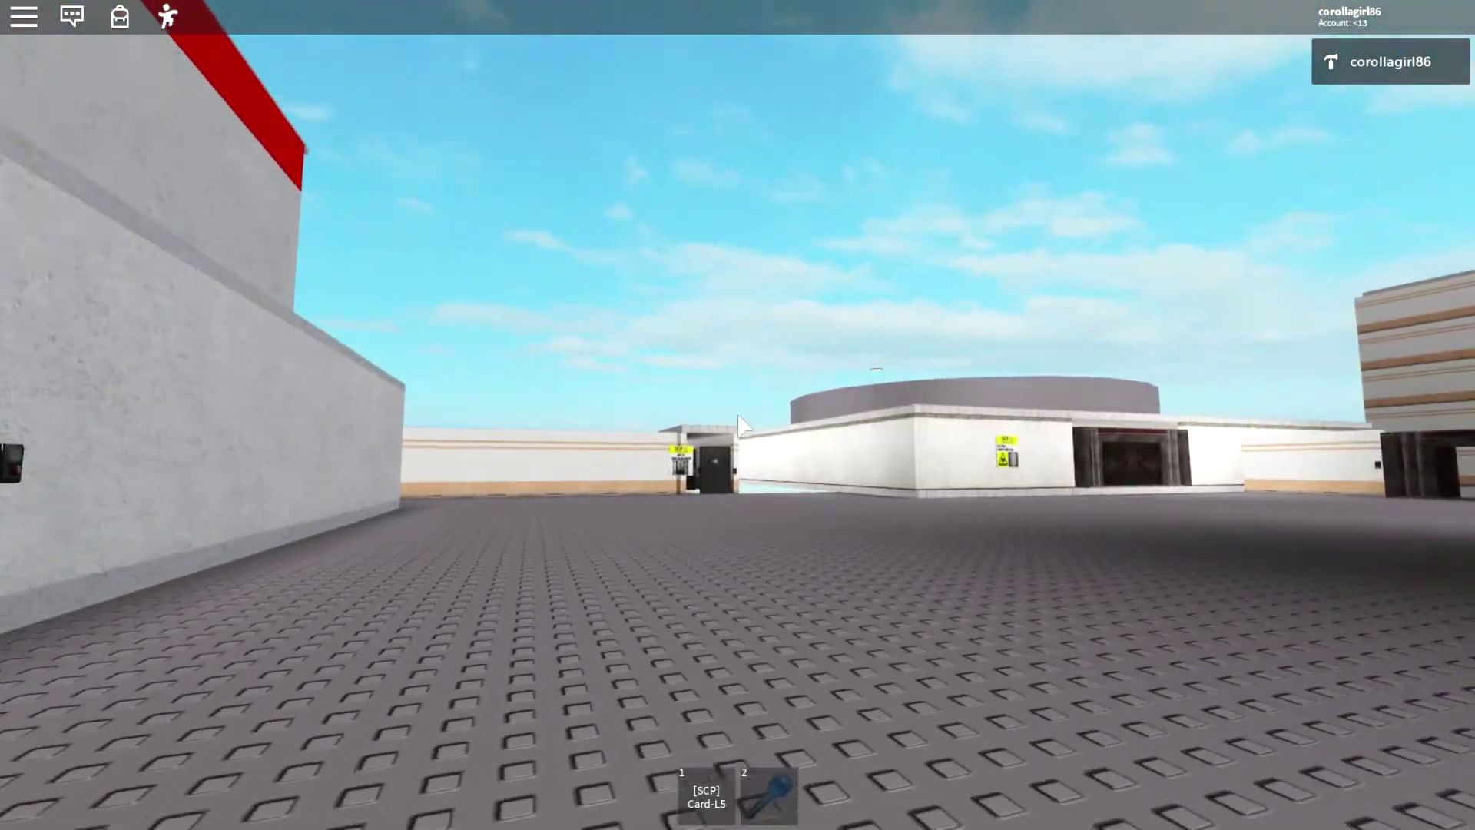
key(w)
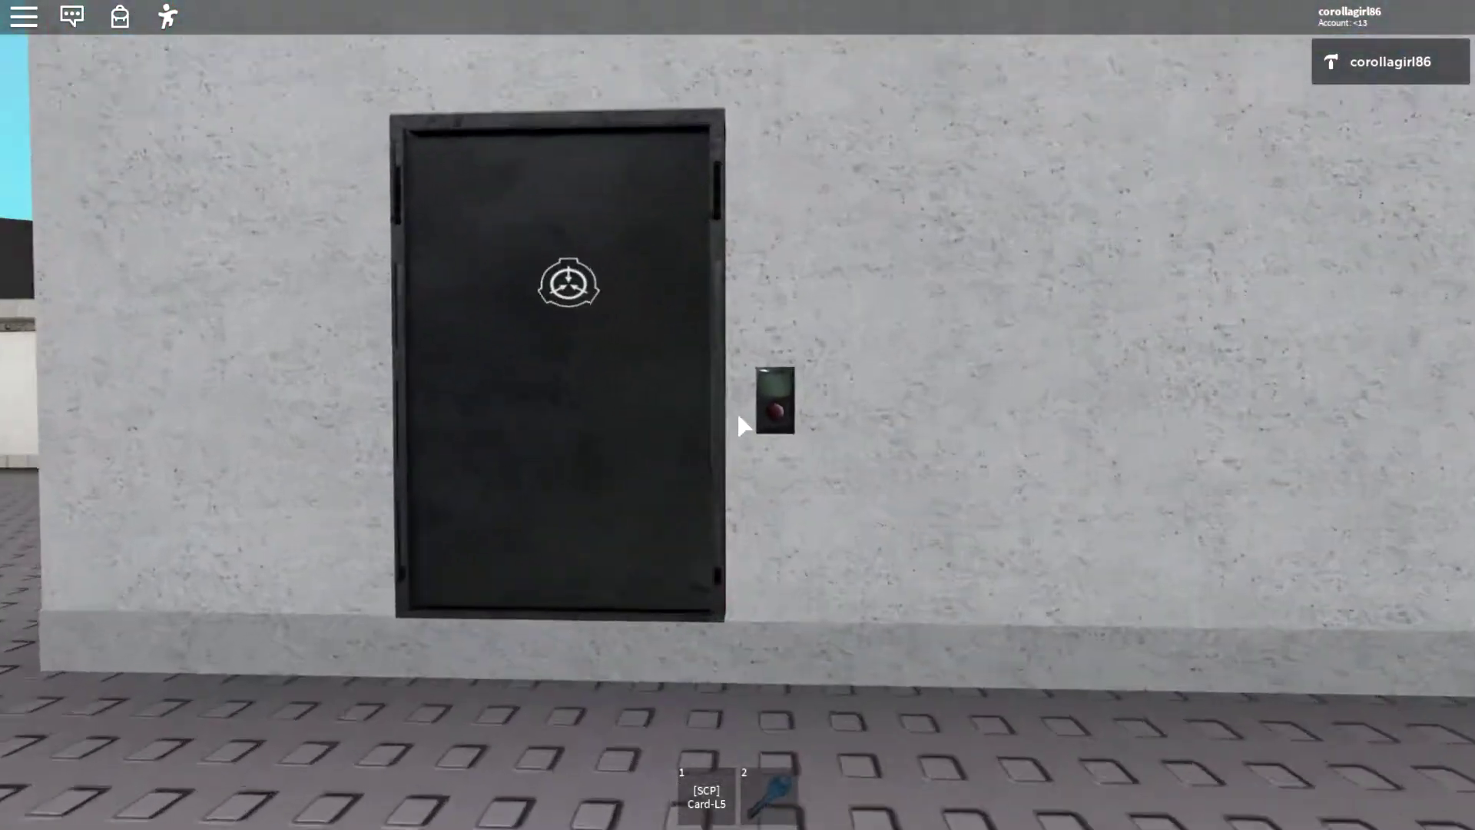
key(w)
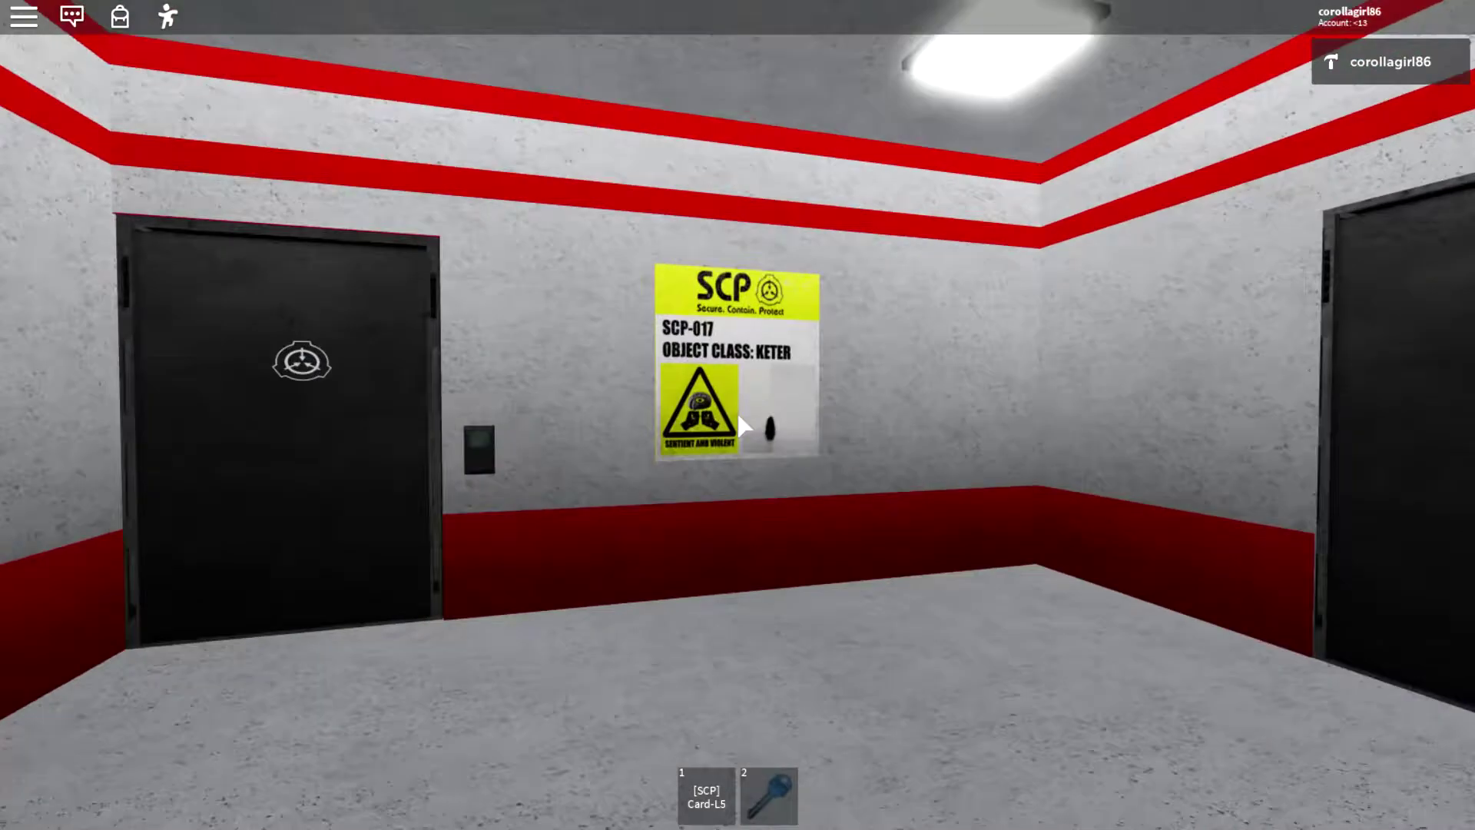
Glance at the black door with keycard ready, then read the SCP-017 caution poster.
key(Left)
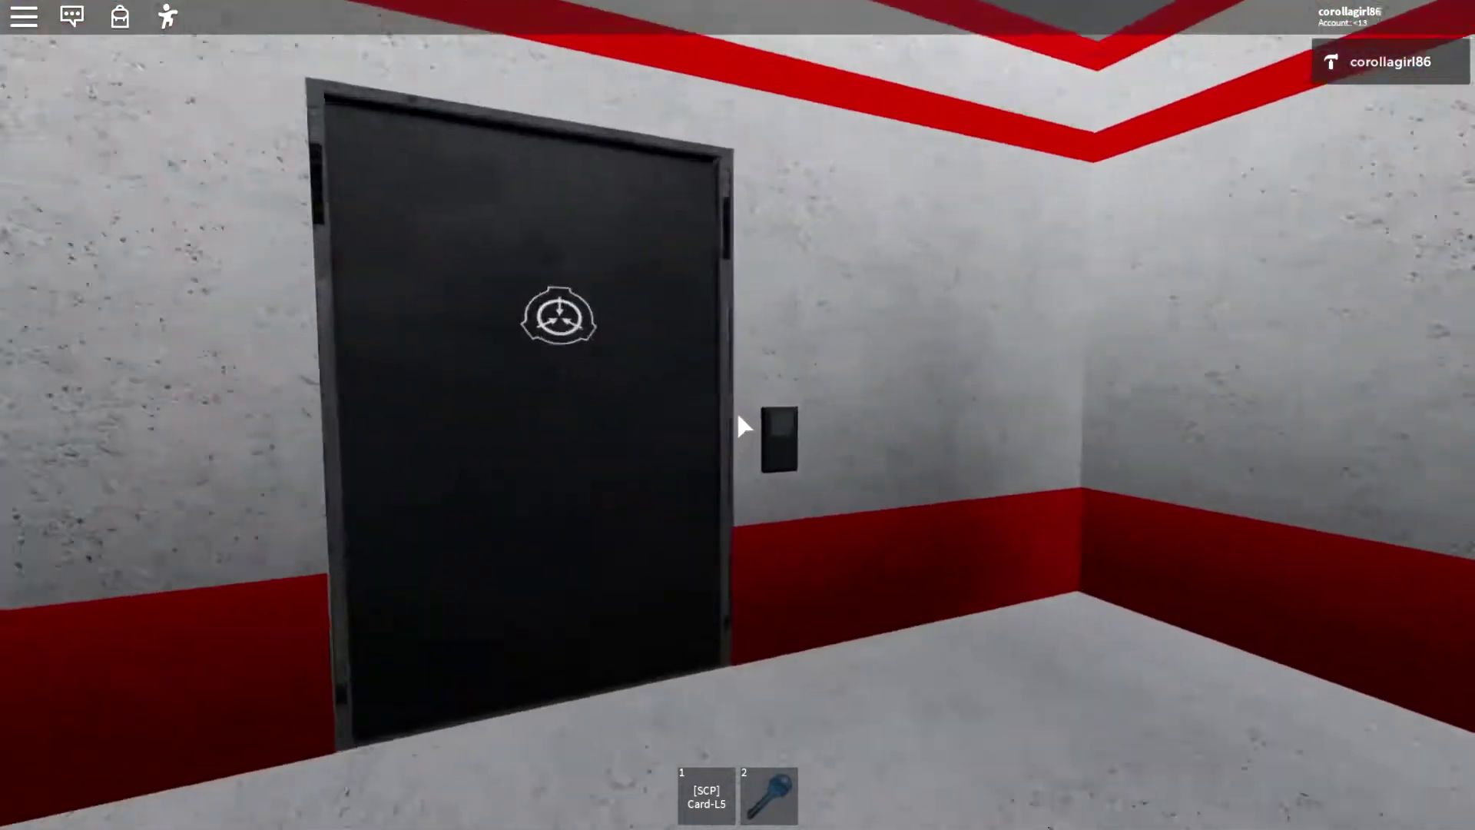
key(w)
key(1)
key(Right)
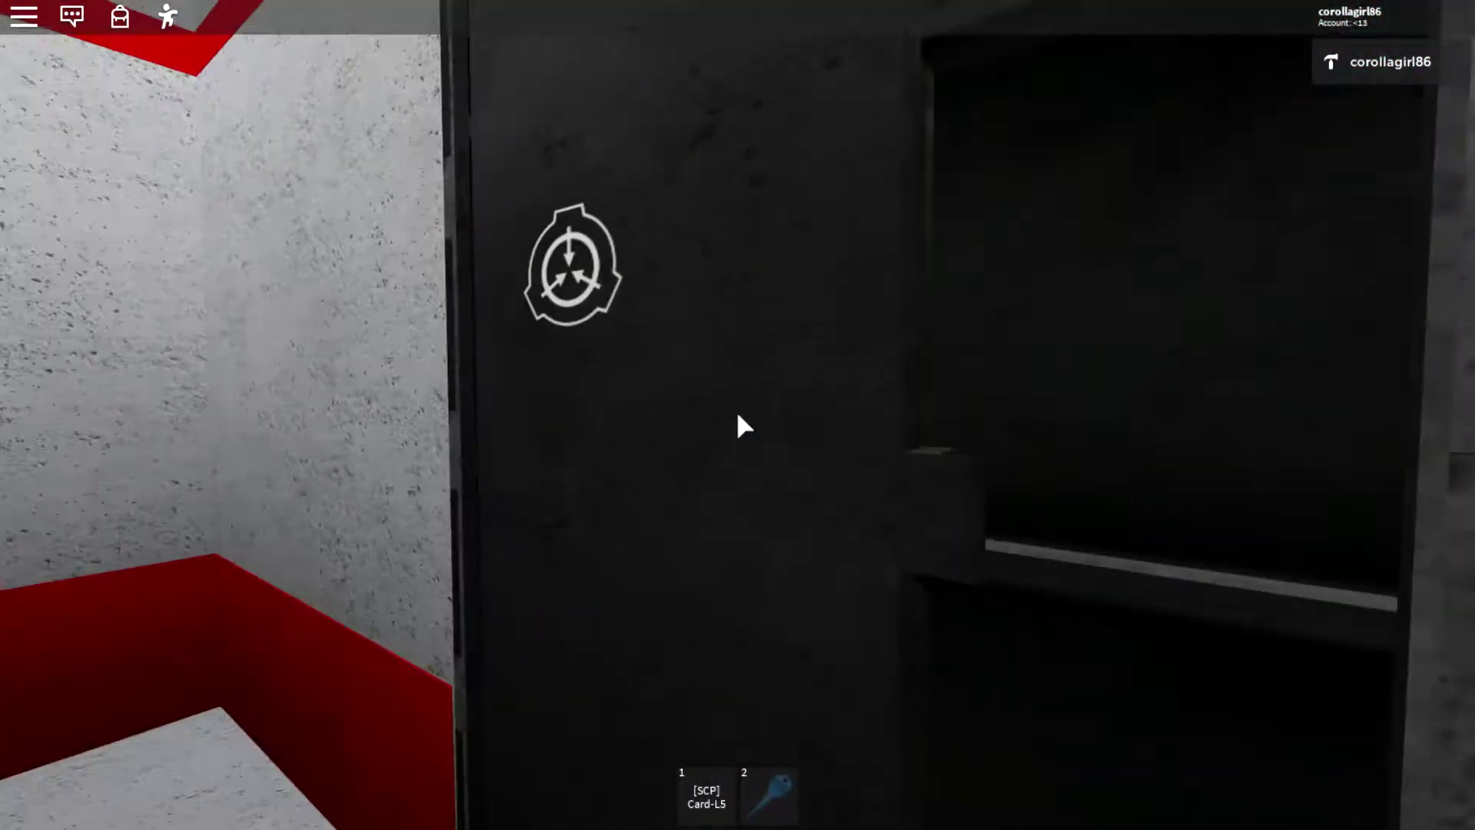
key(w)
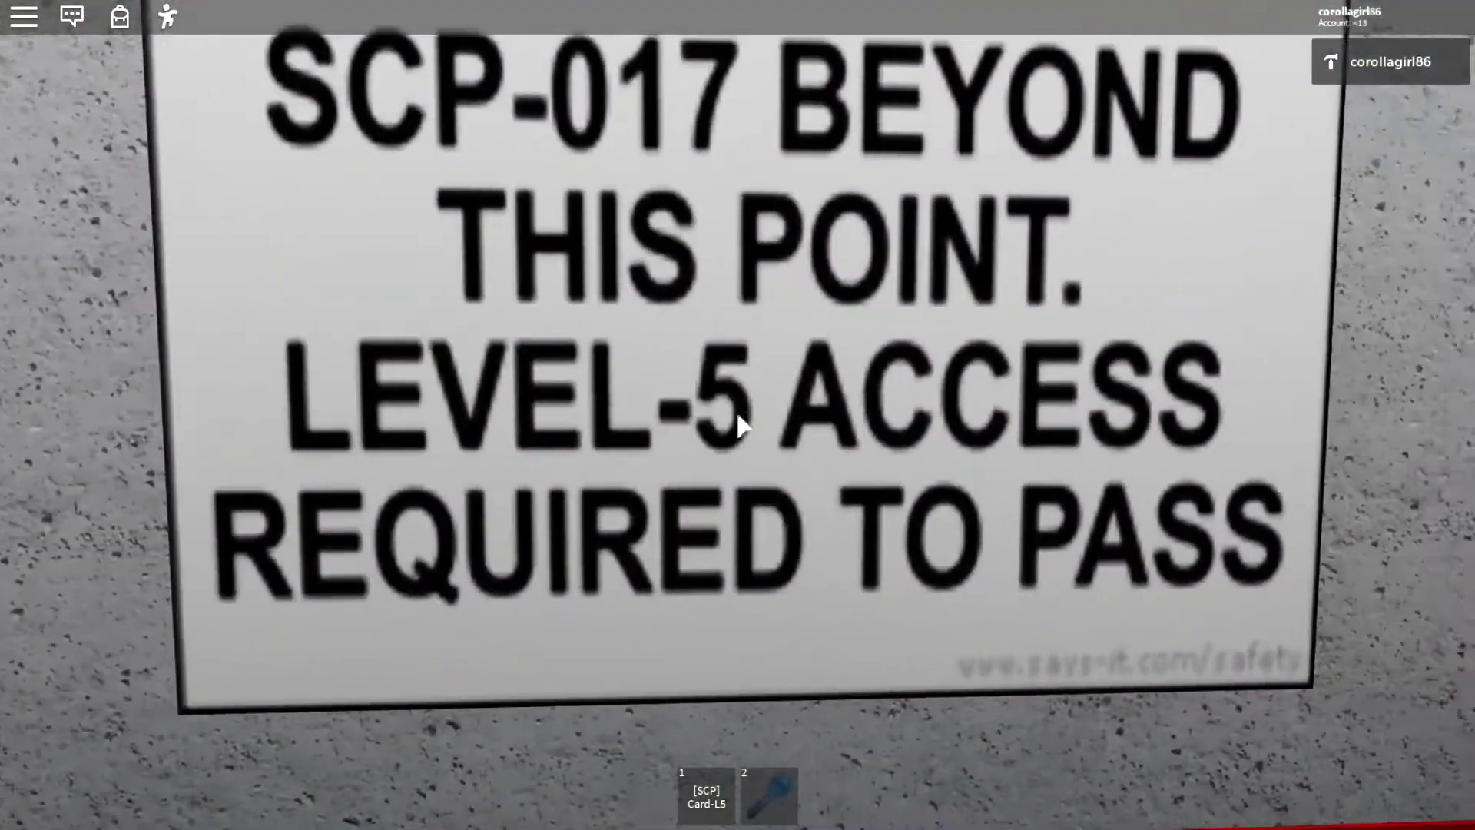
key(s)
key(Right)
key(Right)
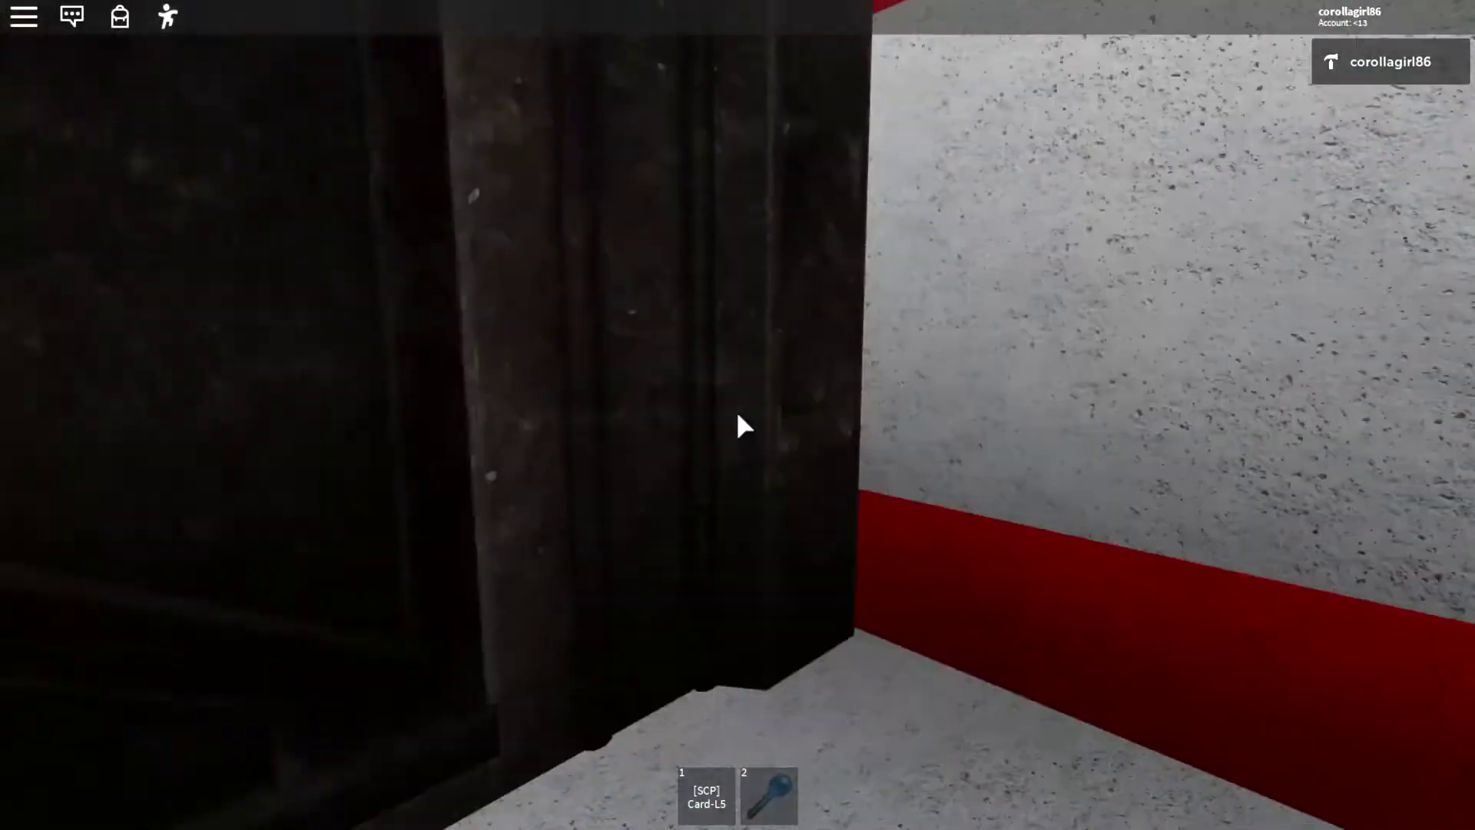
key(Left)
Equip the keycard, pass the white-framed doorway and open the black SCP door at its reader.
key(1)
key(w)
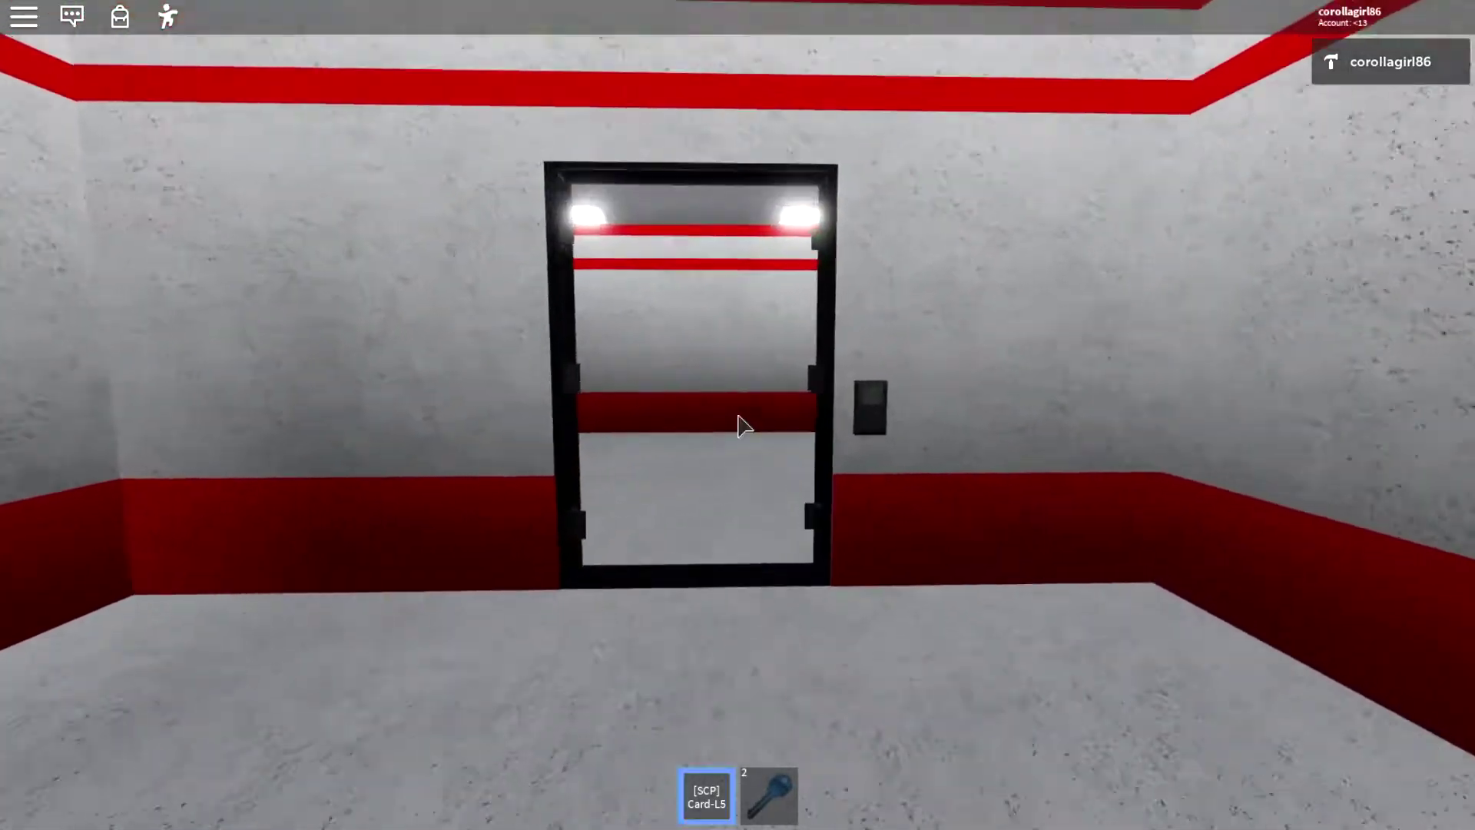
key(Left)
key(Right)
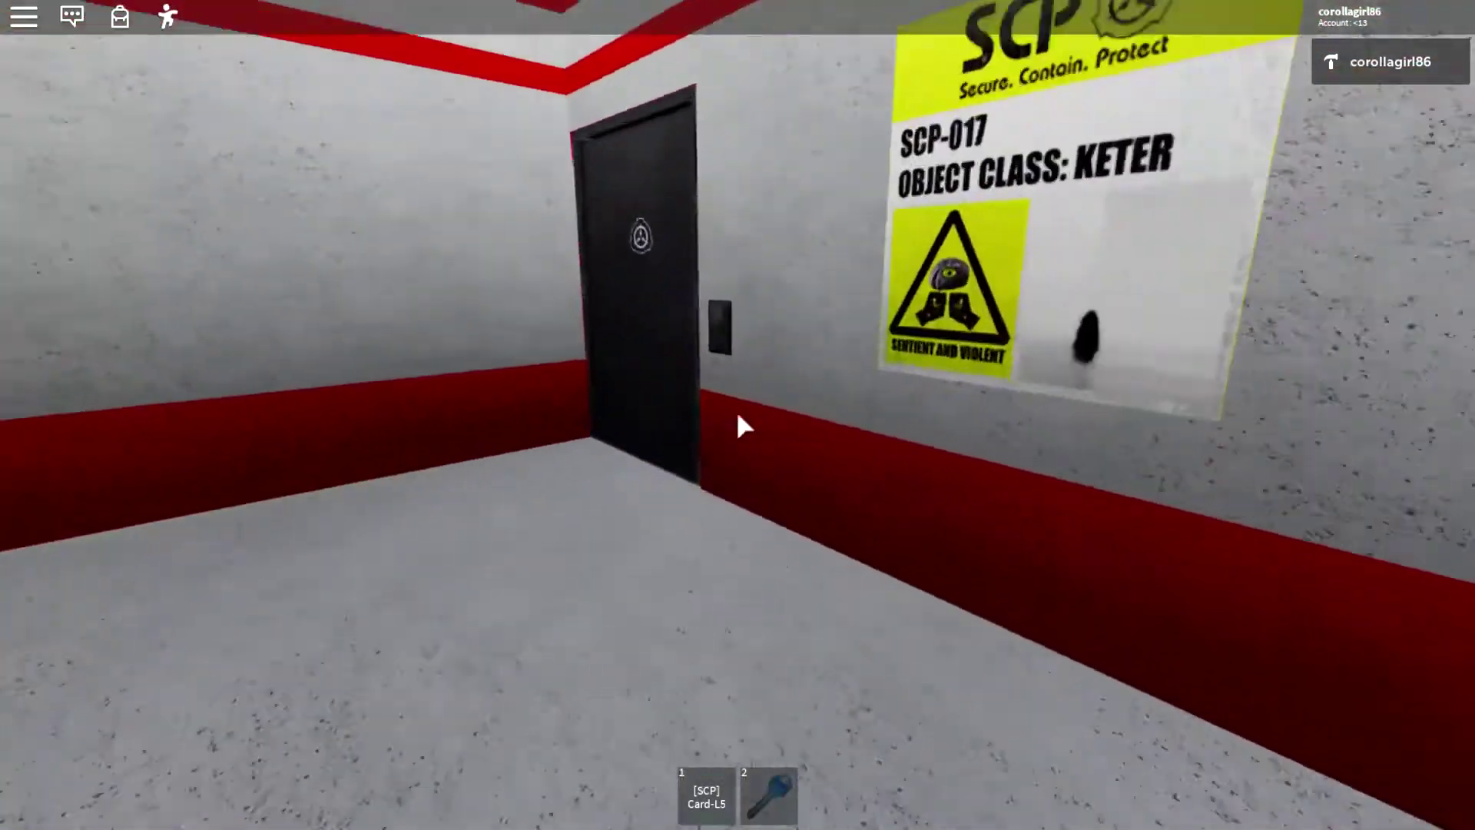
key(w)
key(w)
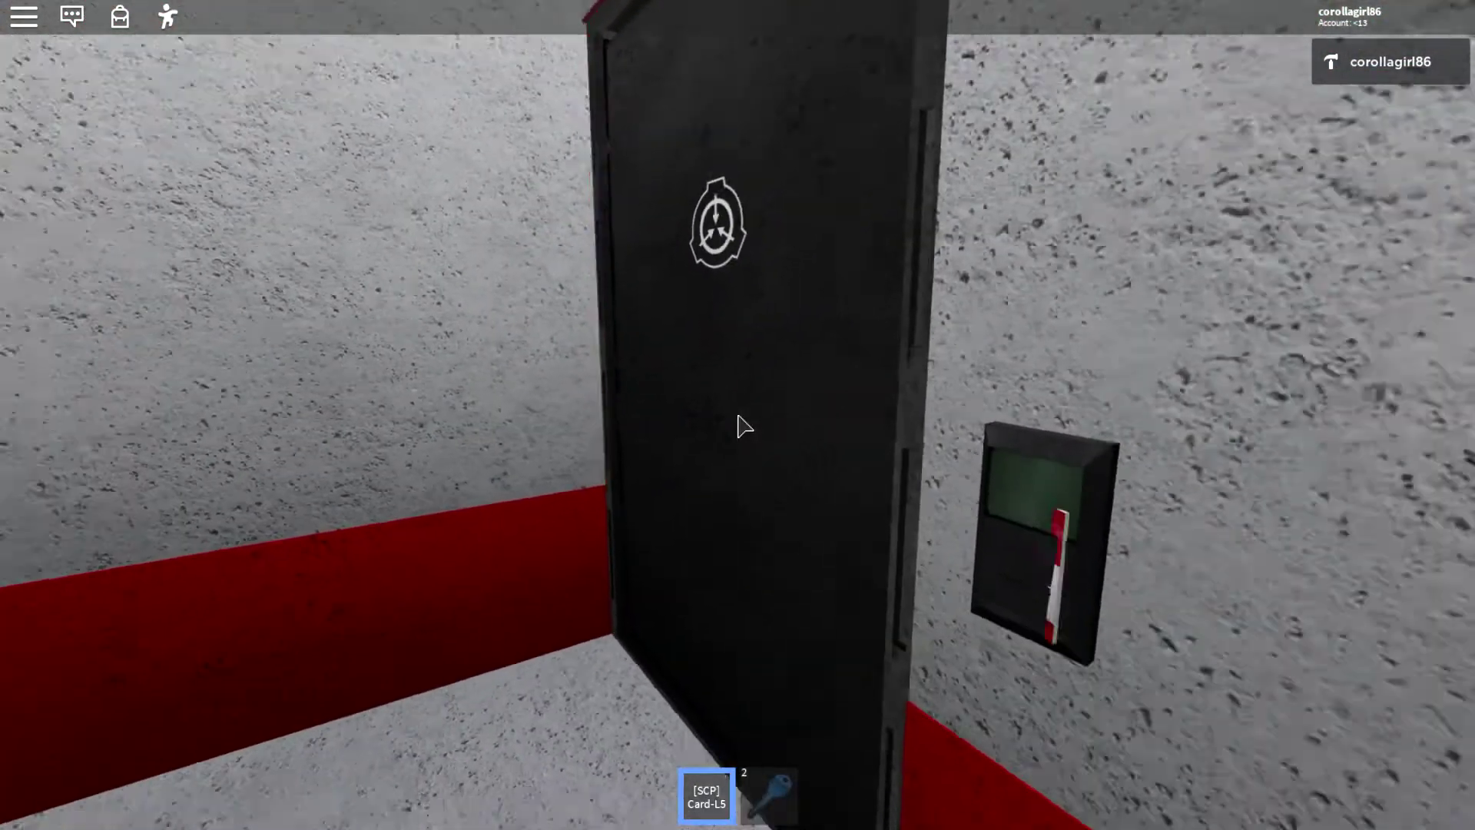
Enter the red office and look over the Remote Door Control panel and the room.
key(1)
key(w)
key(Right)
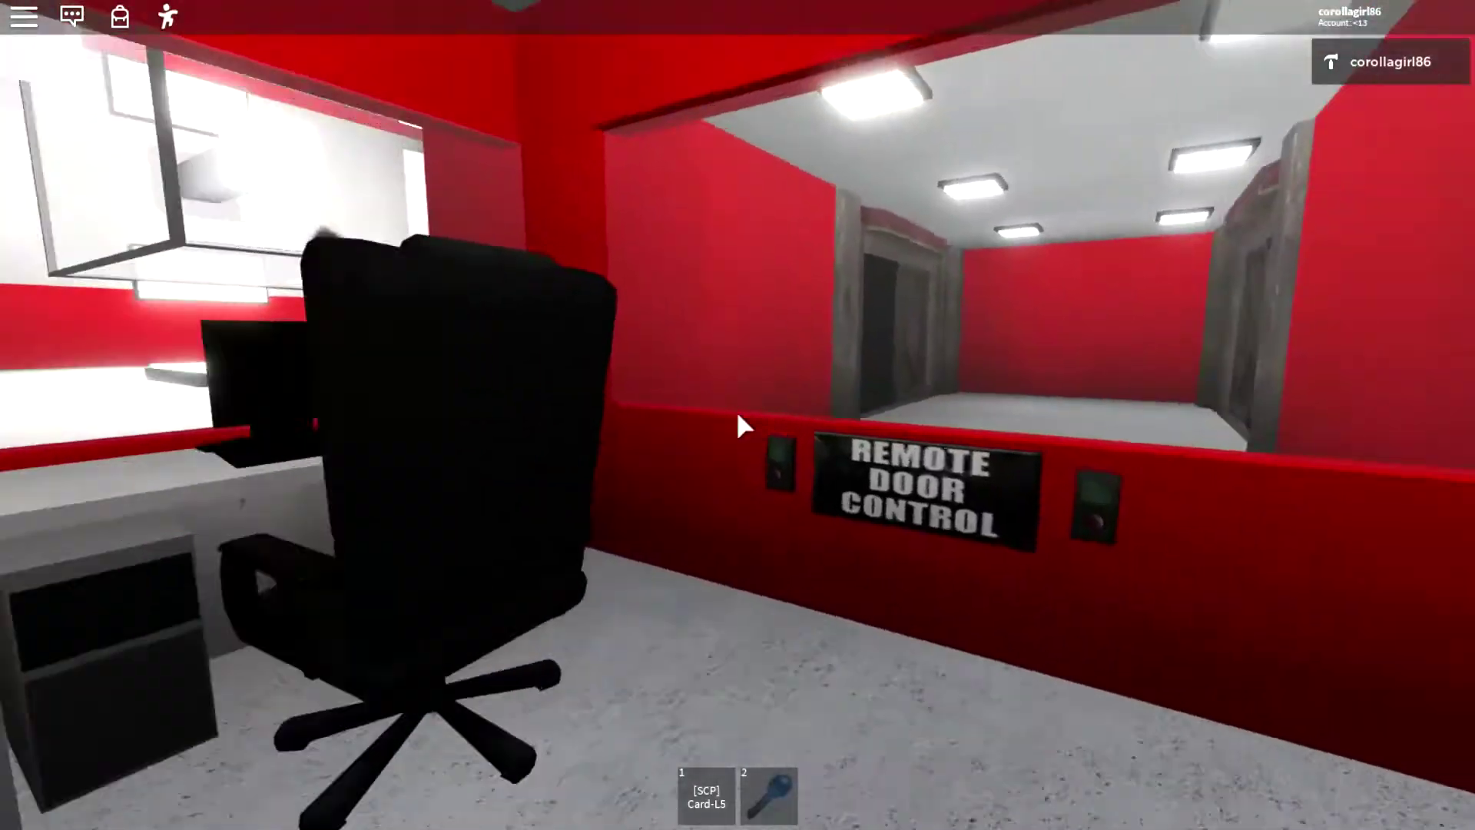
key(Page_Up)
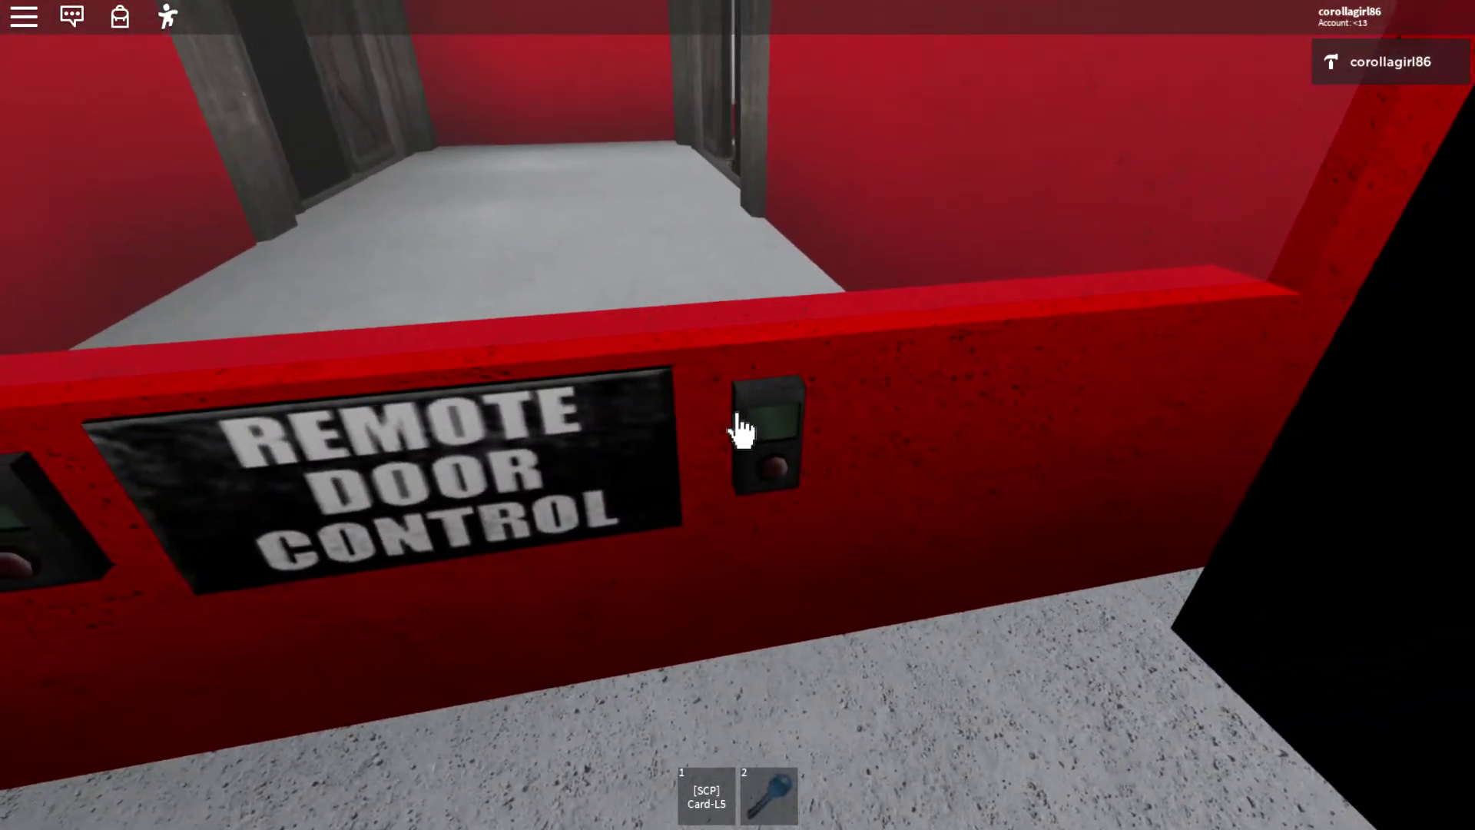
key(Left)
key(s)
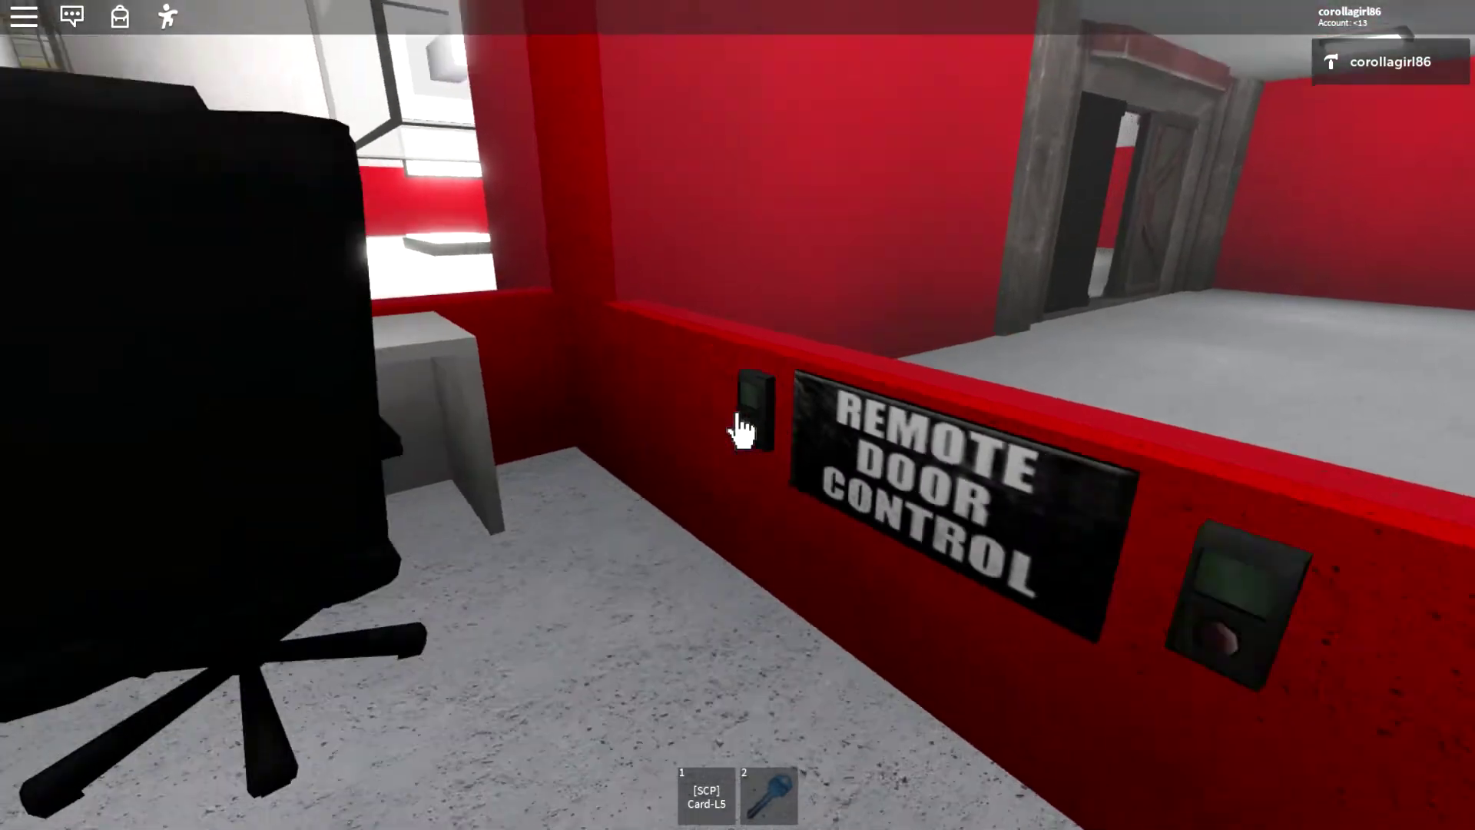
key(a)
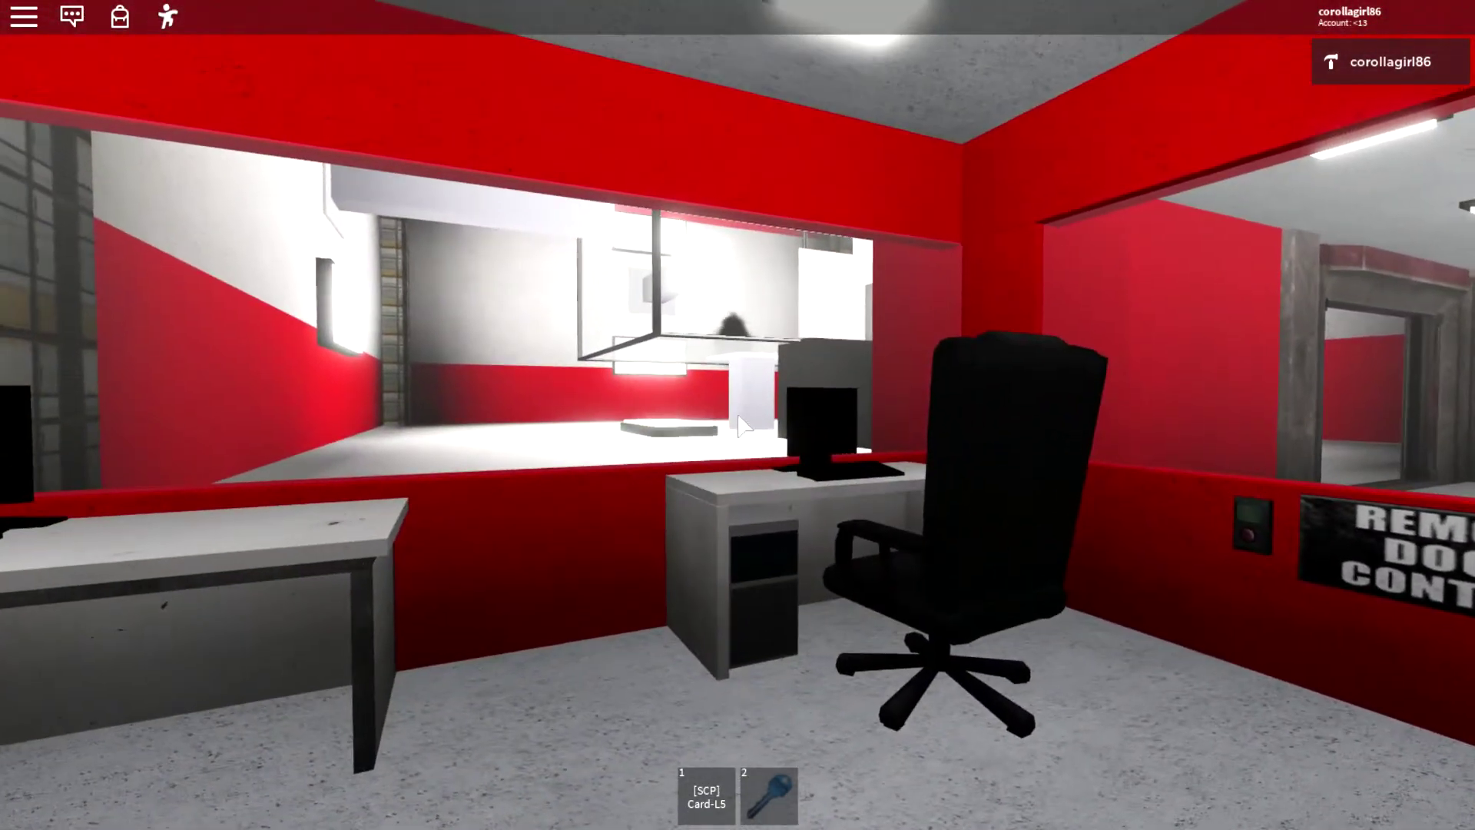
Leave the office and return through the doorways to the SCP-017 poster.
key(Right)
key(w)
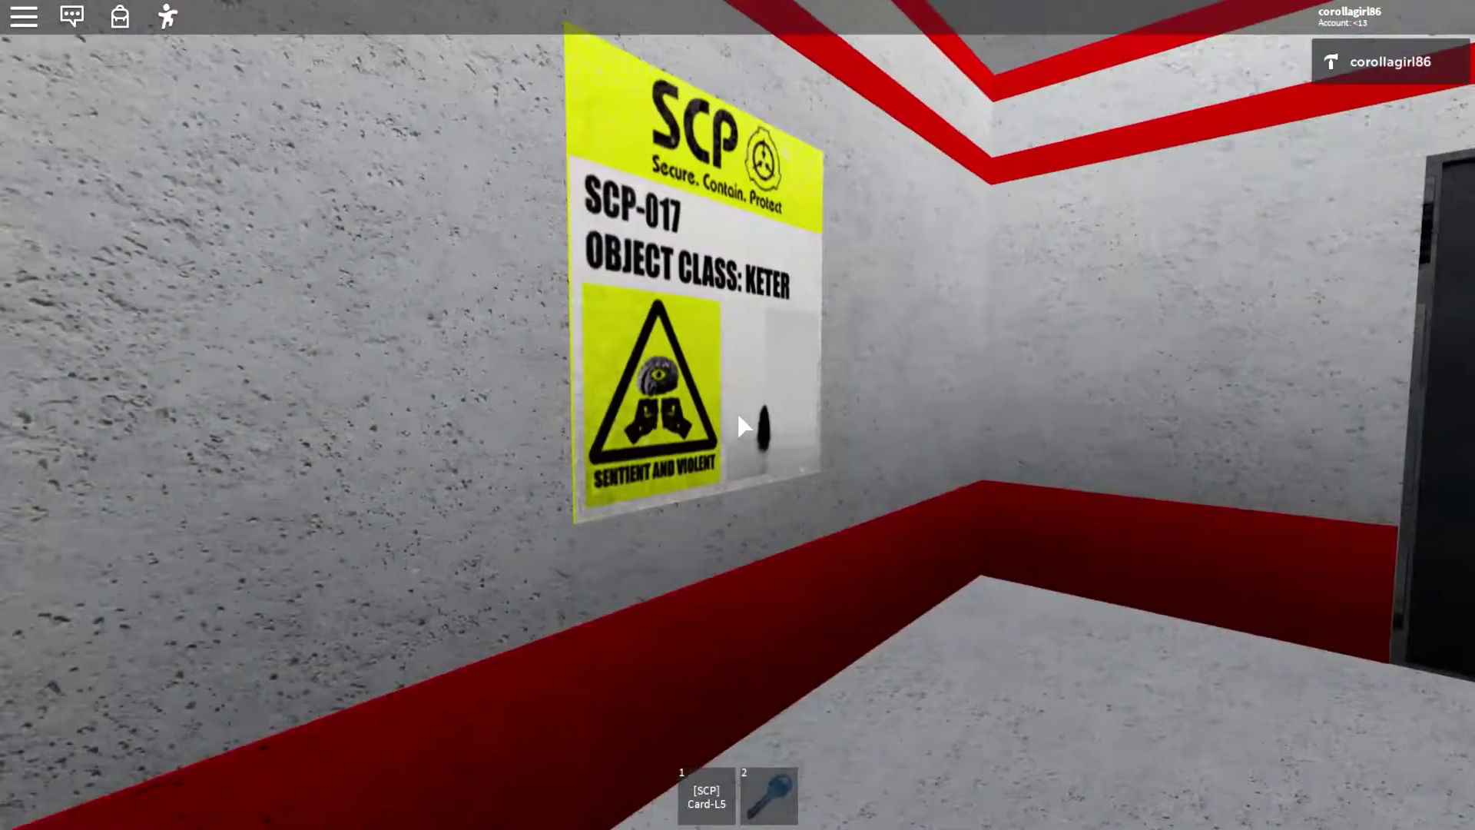
key(Left)
key(w)
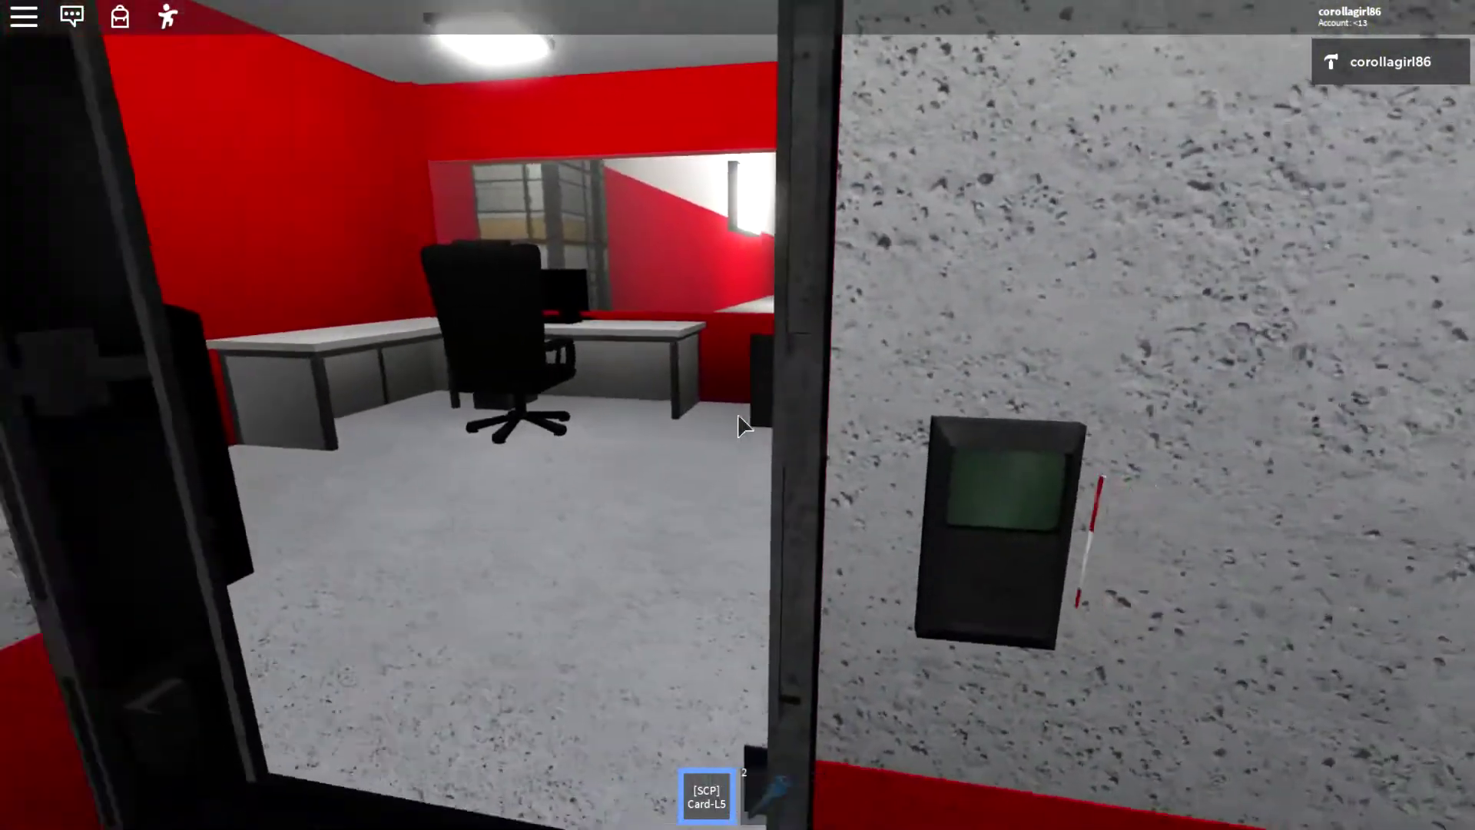
key(Right)
Study the SCP-017 poster's warning image up close, then step back before the door.
key(w)
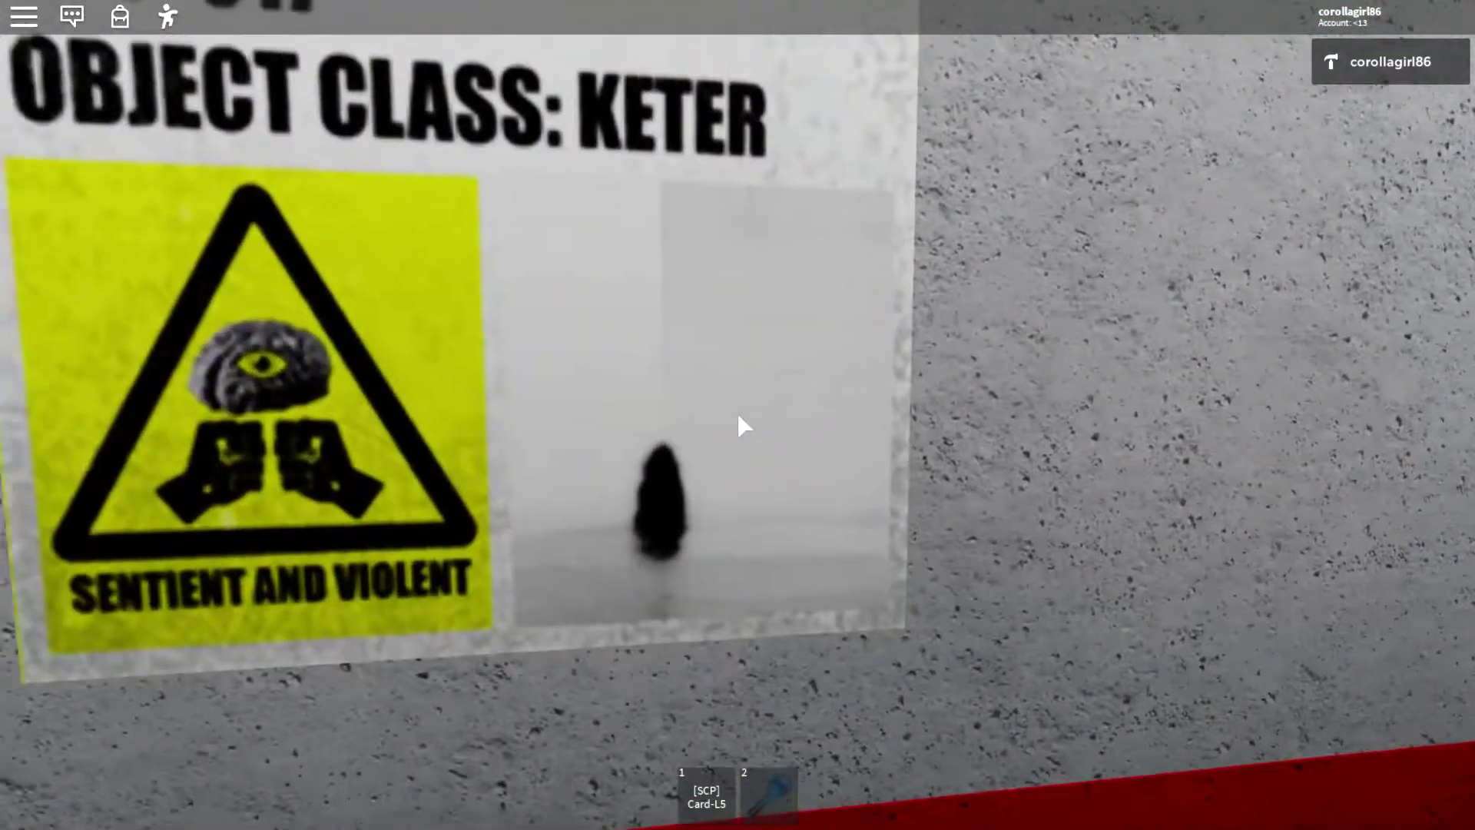
key(s)
key(w)
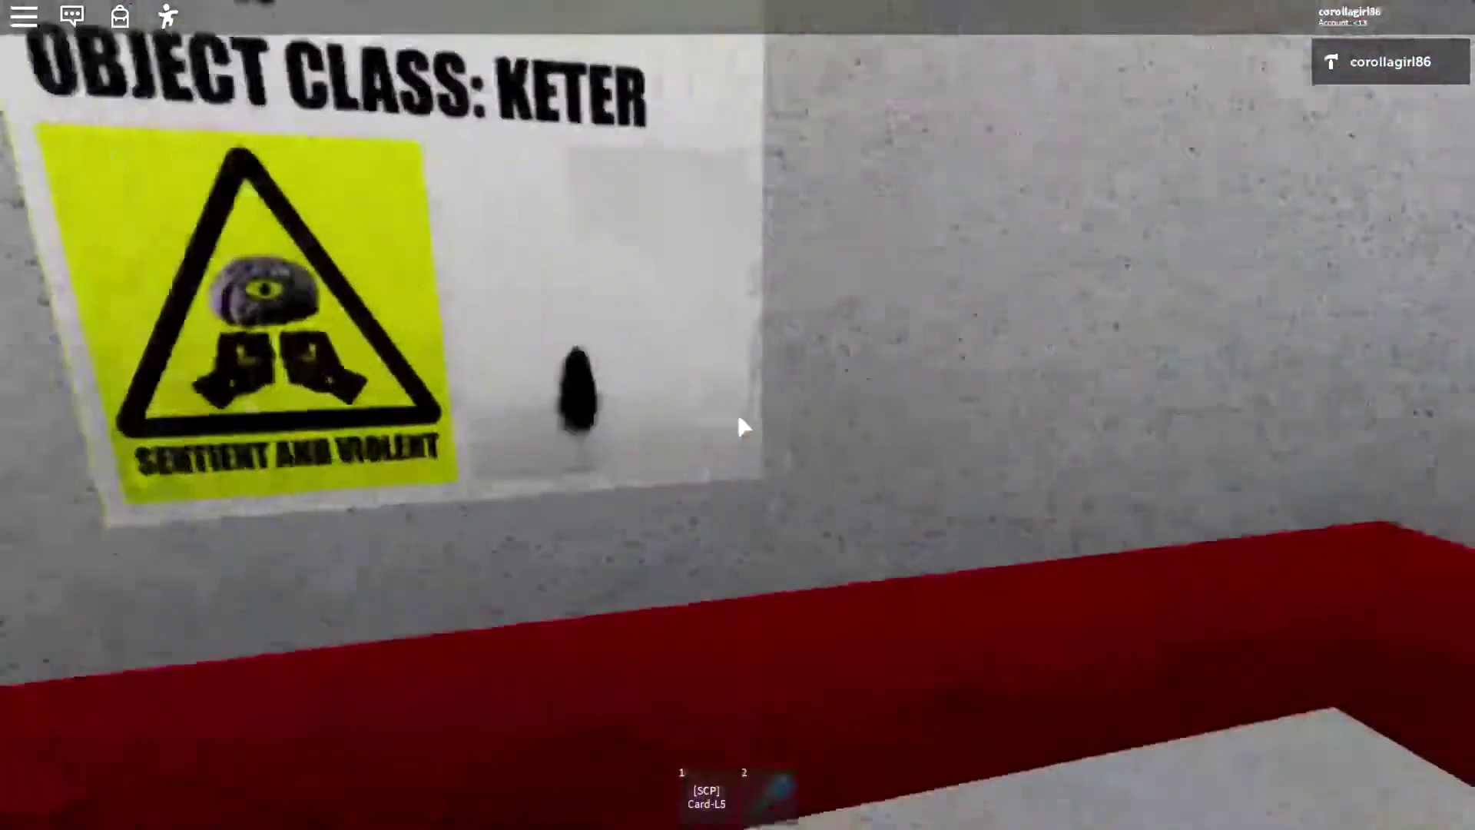
key(s)
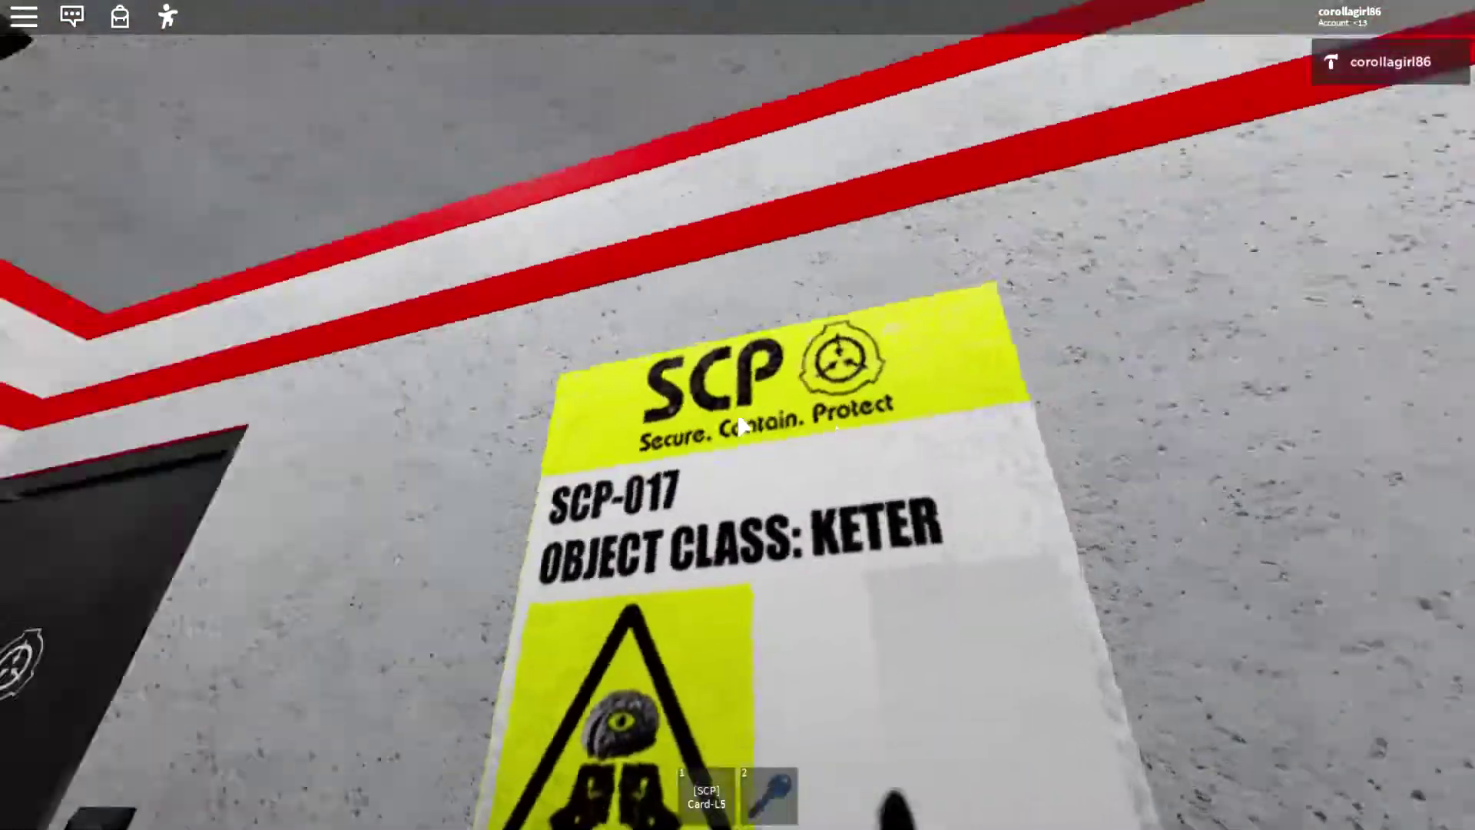
key(w)
key(w)
Equip the keycard, open the black door and enter the bright chamber, climbing the black stairs.
key(1)
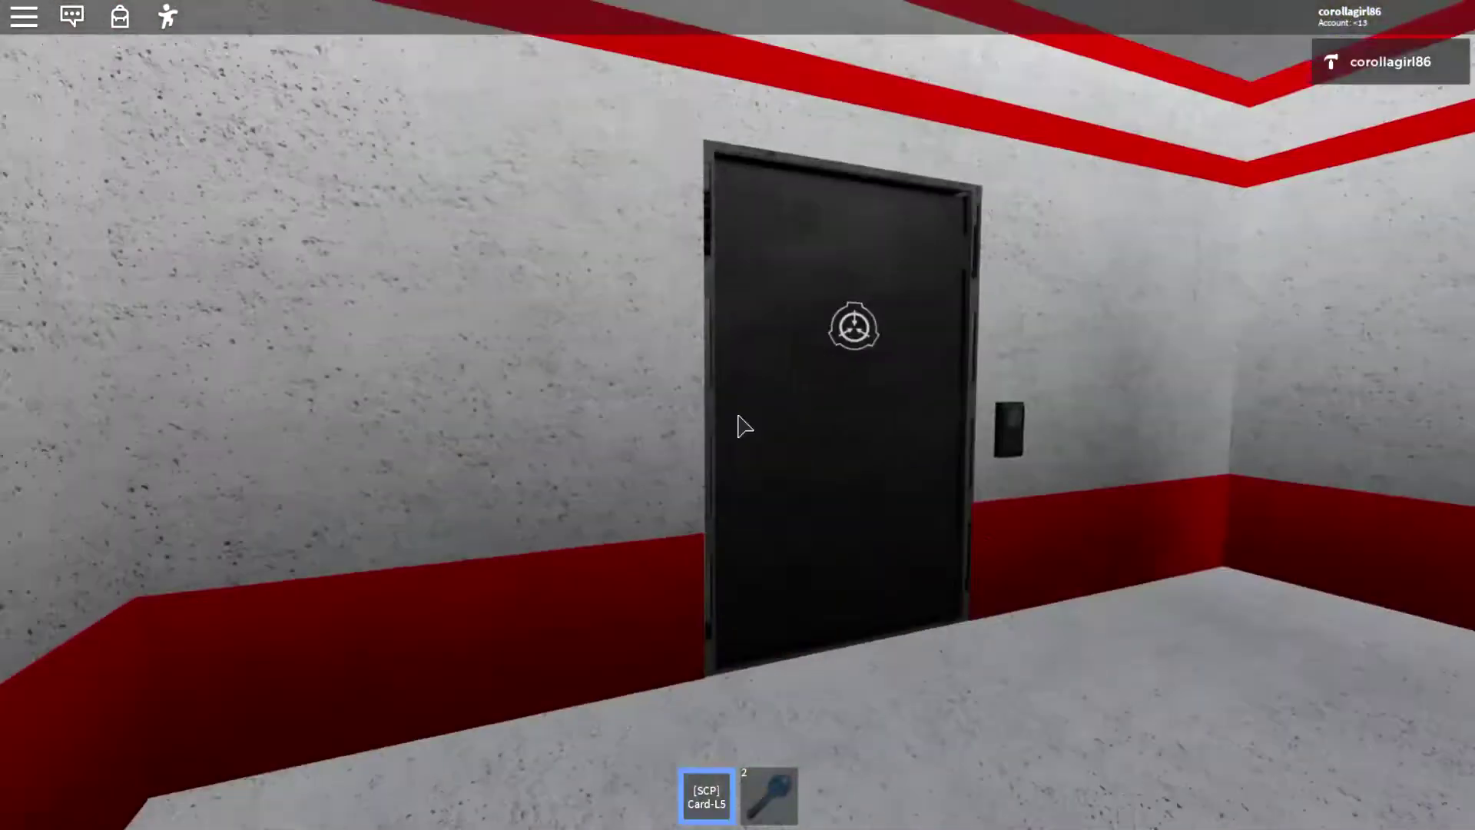
key(s)
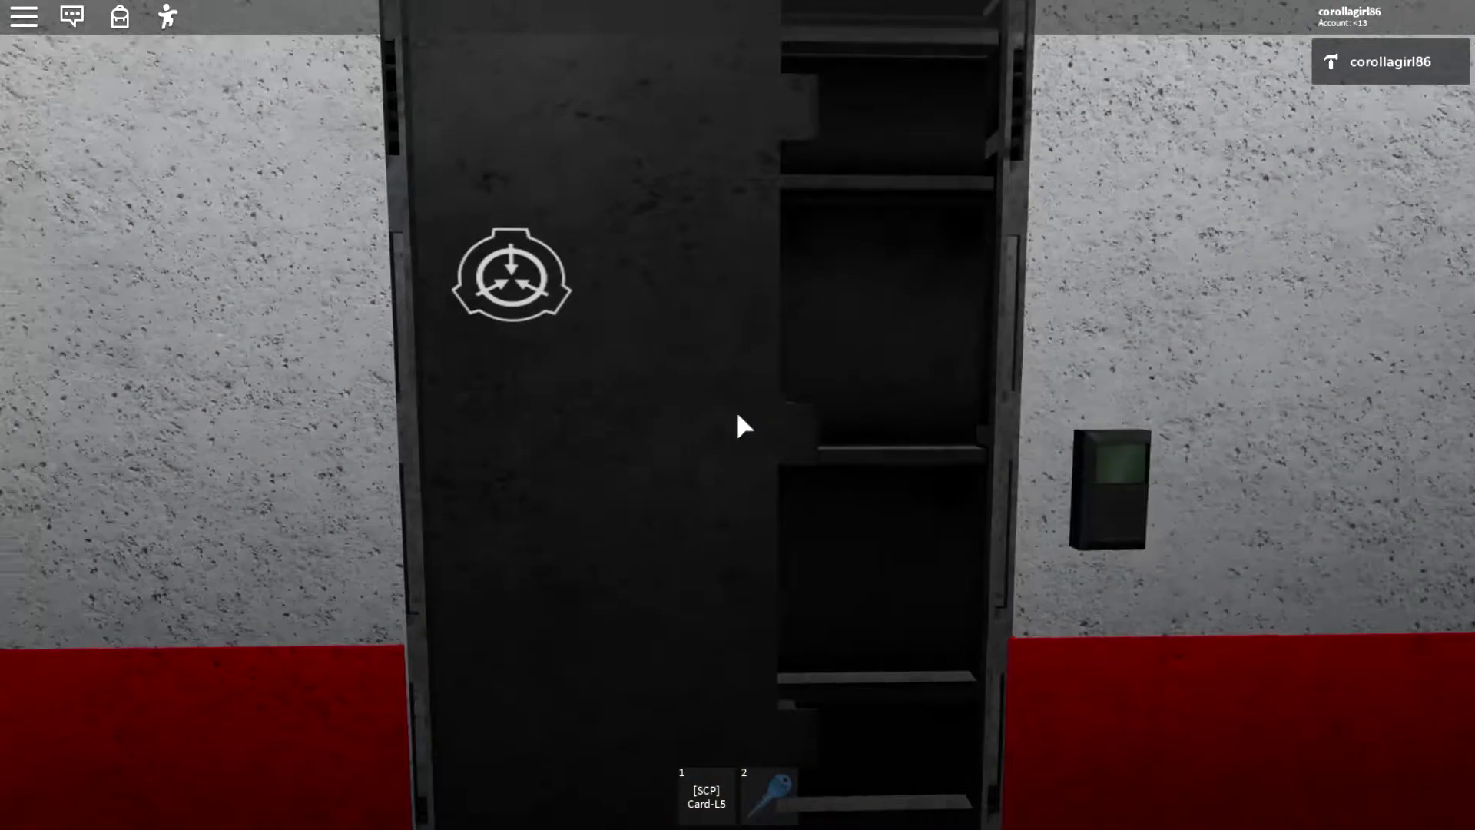
key(w)
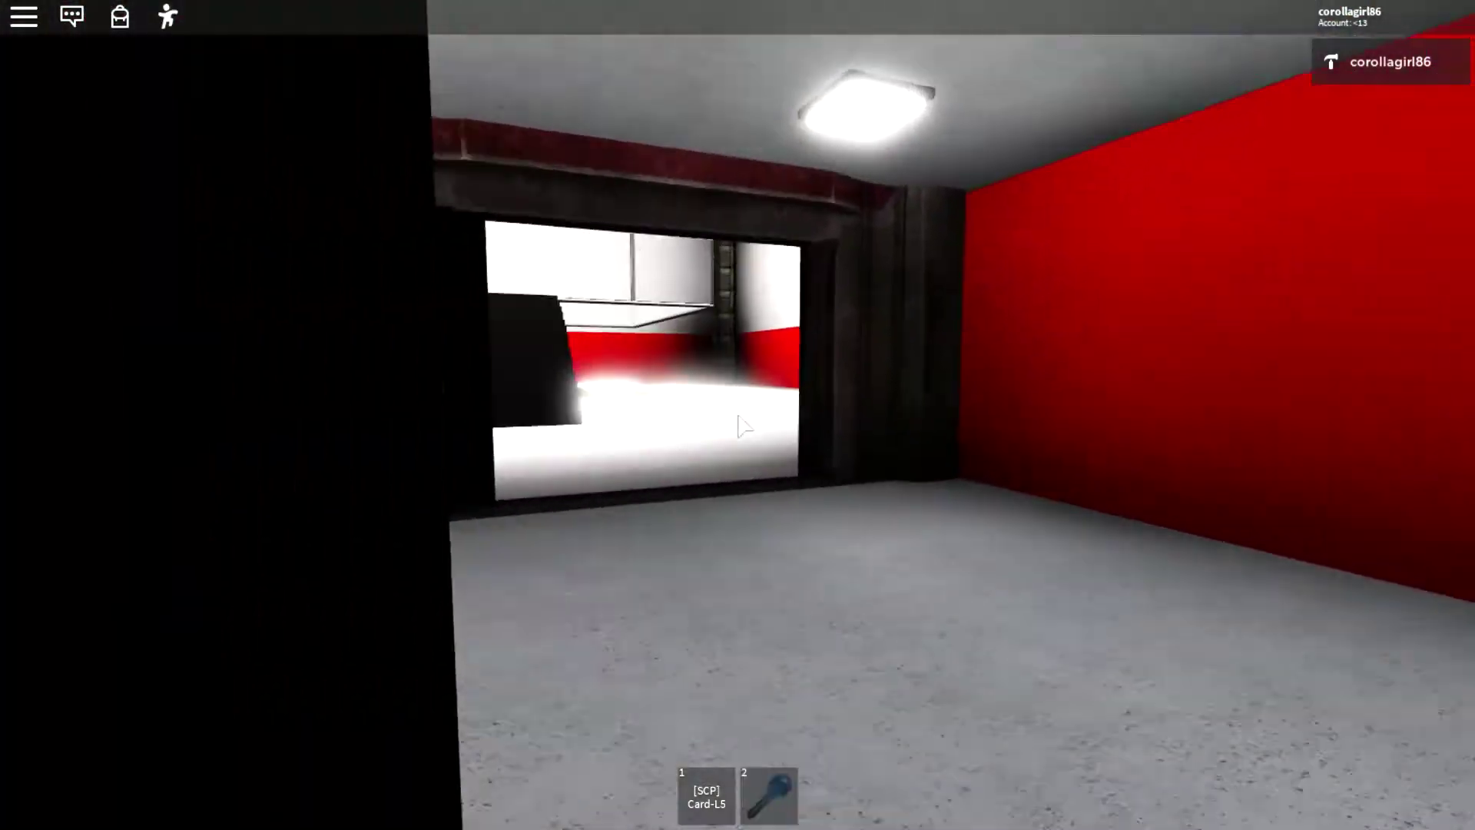
key(w)
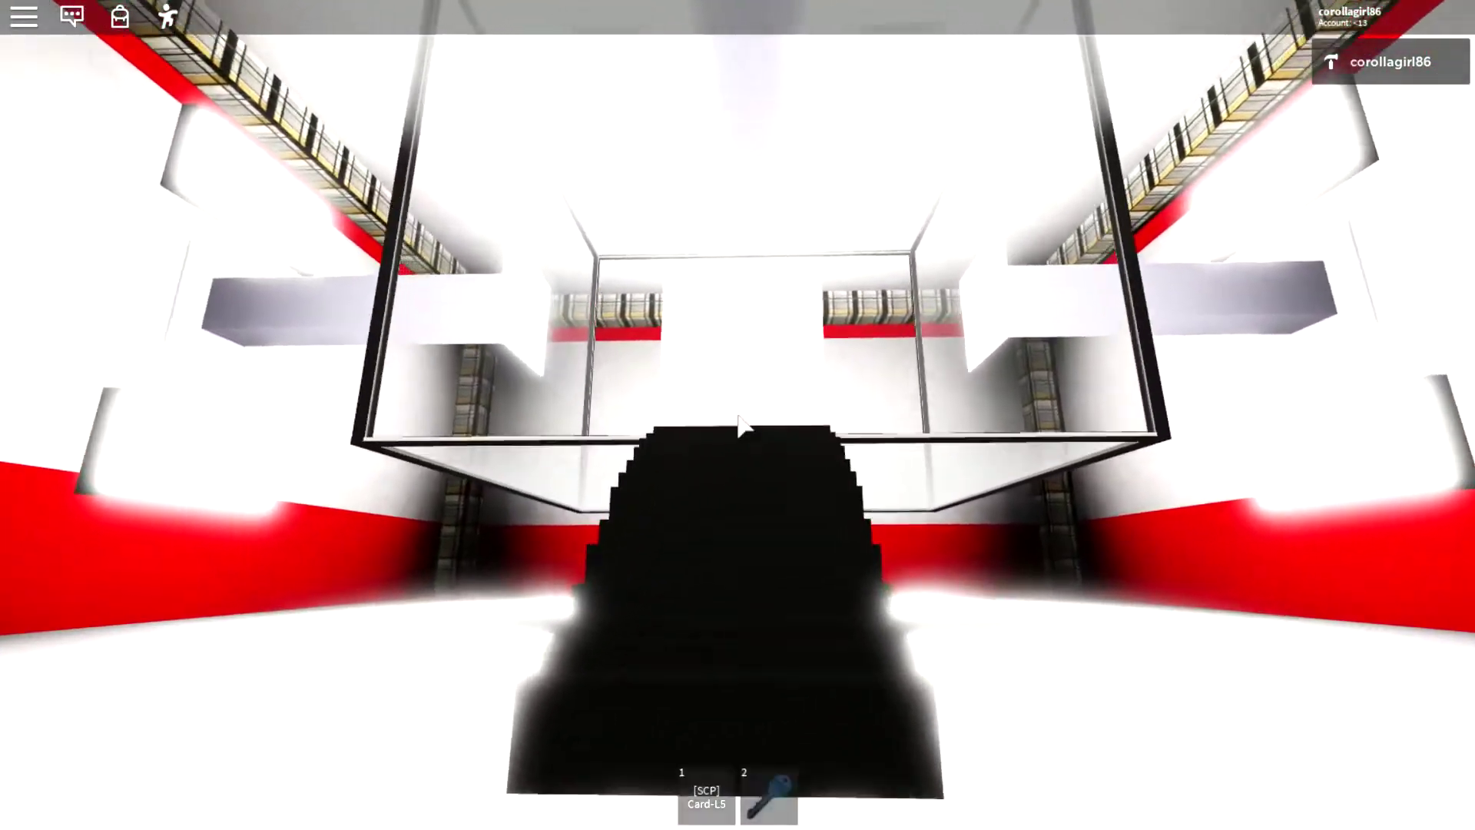
key(w)
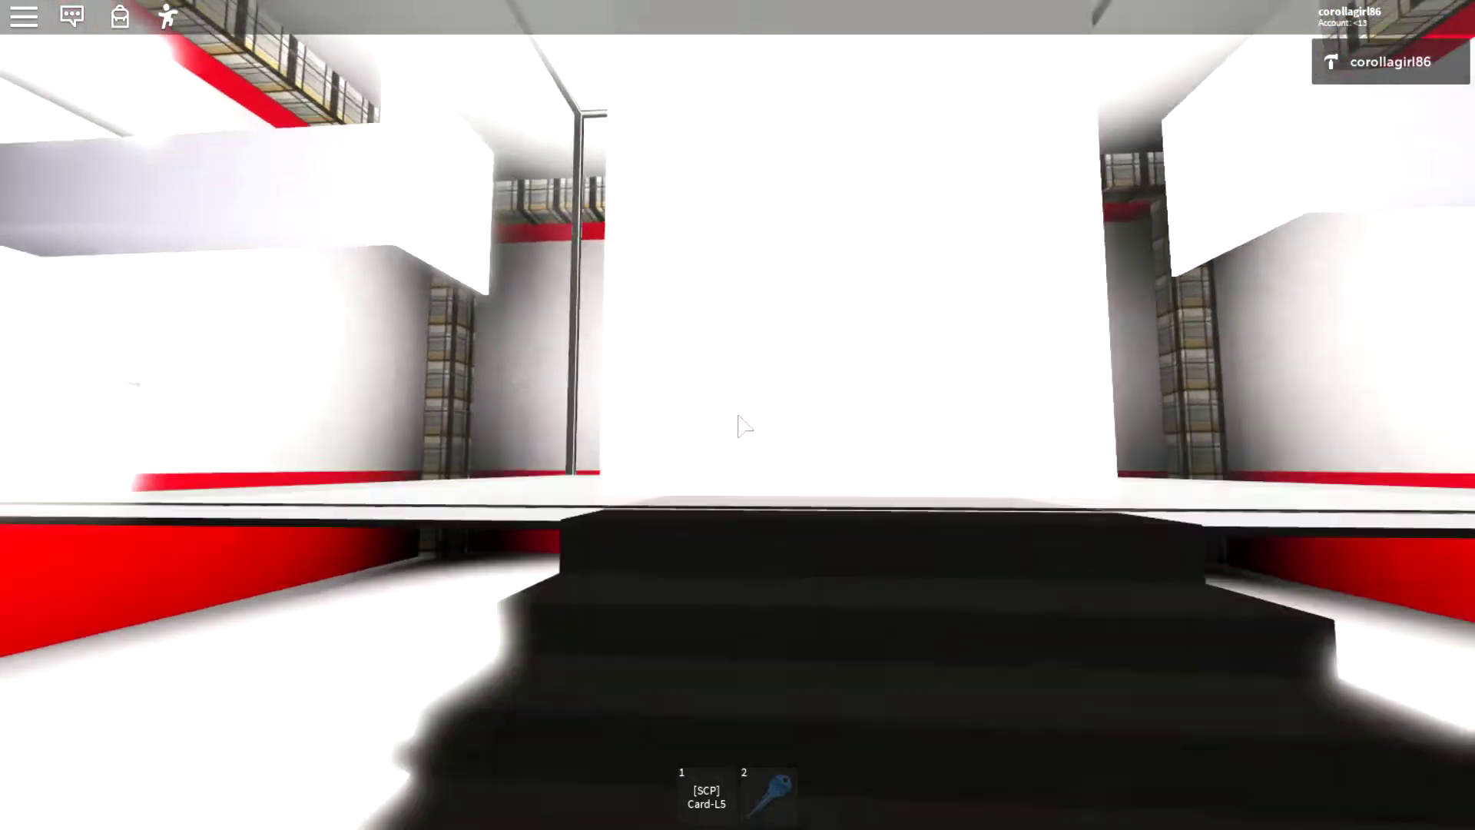
Explore the chamber past the white block and turn back toward the staircase, keycard equipped.
key(w)
key(w)
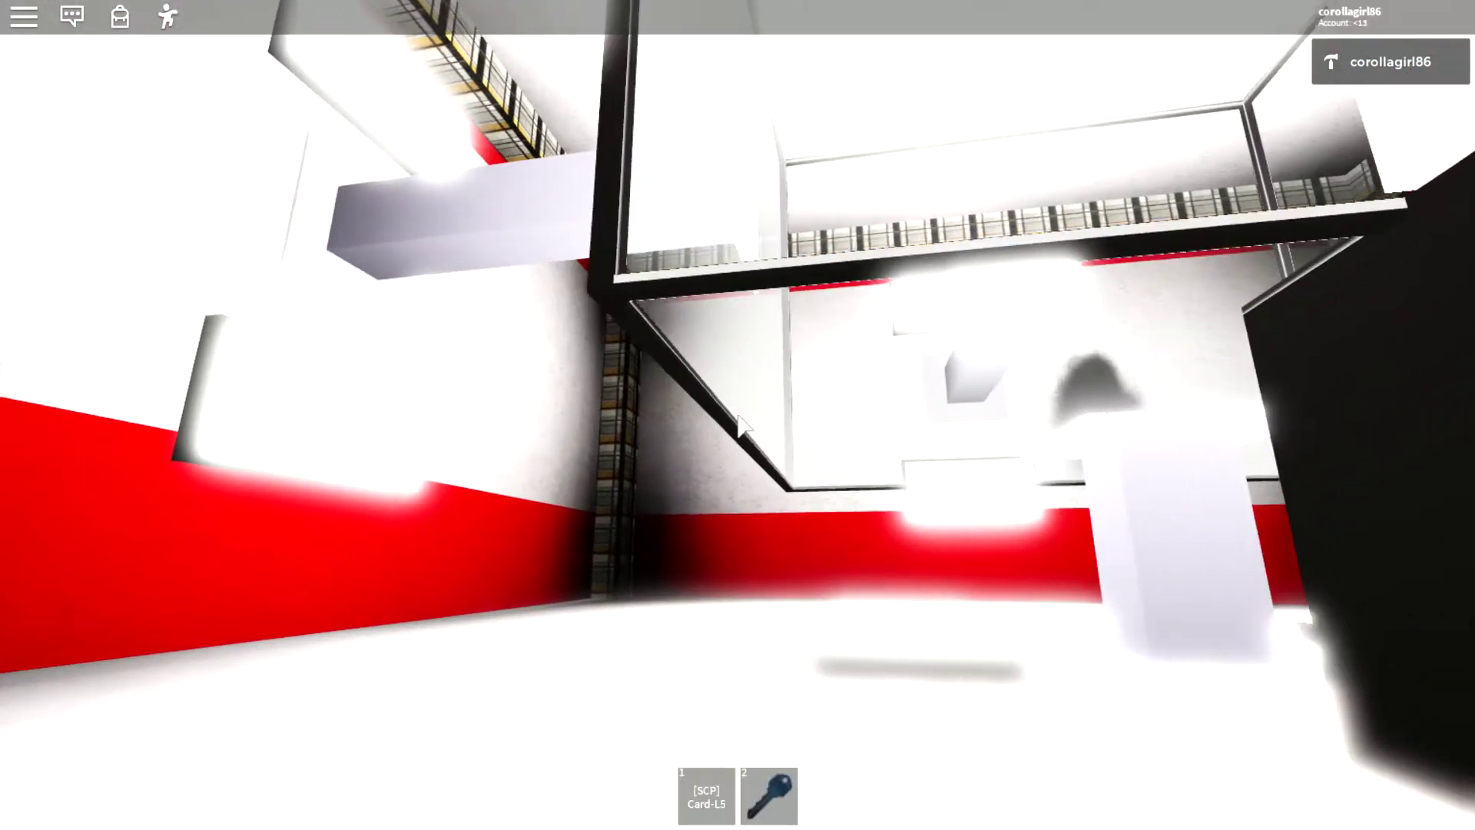
key(w)
key(w)
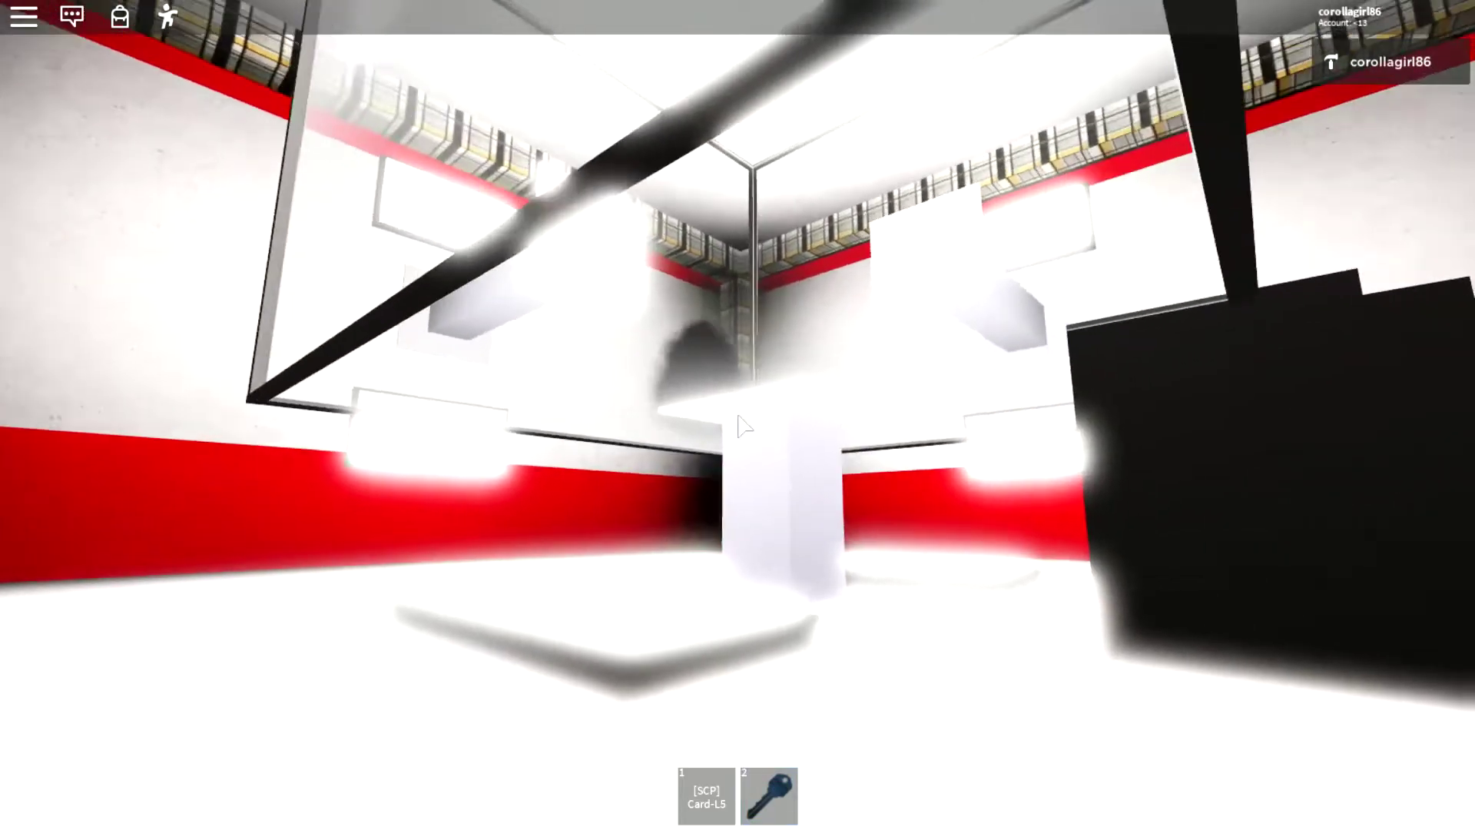
key(w)
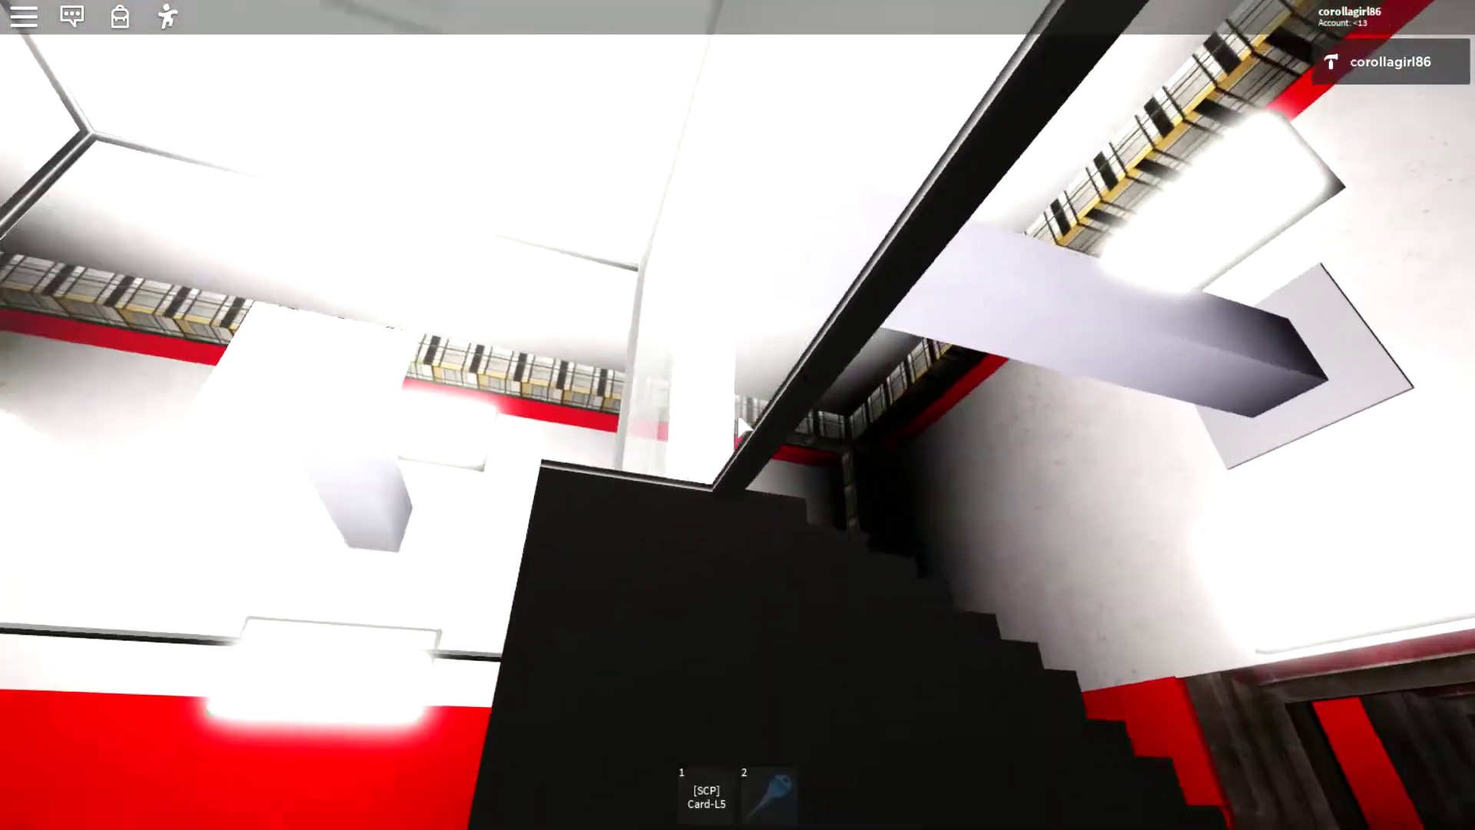
key(w)
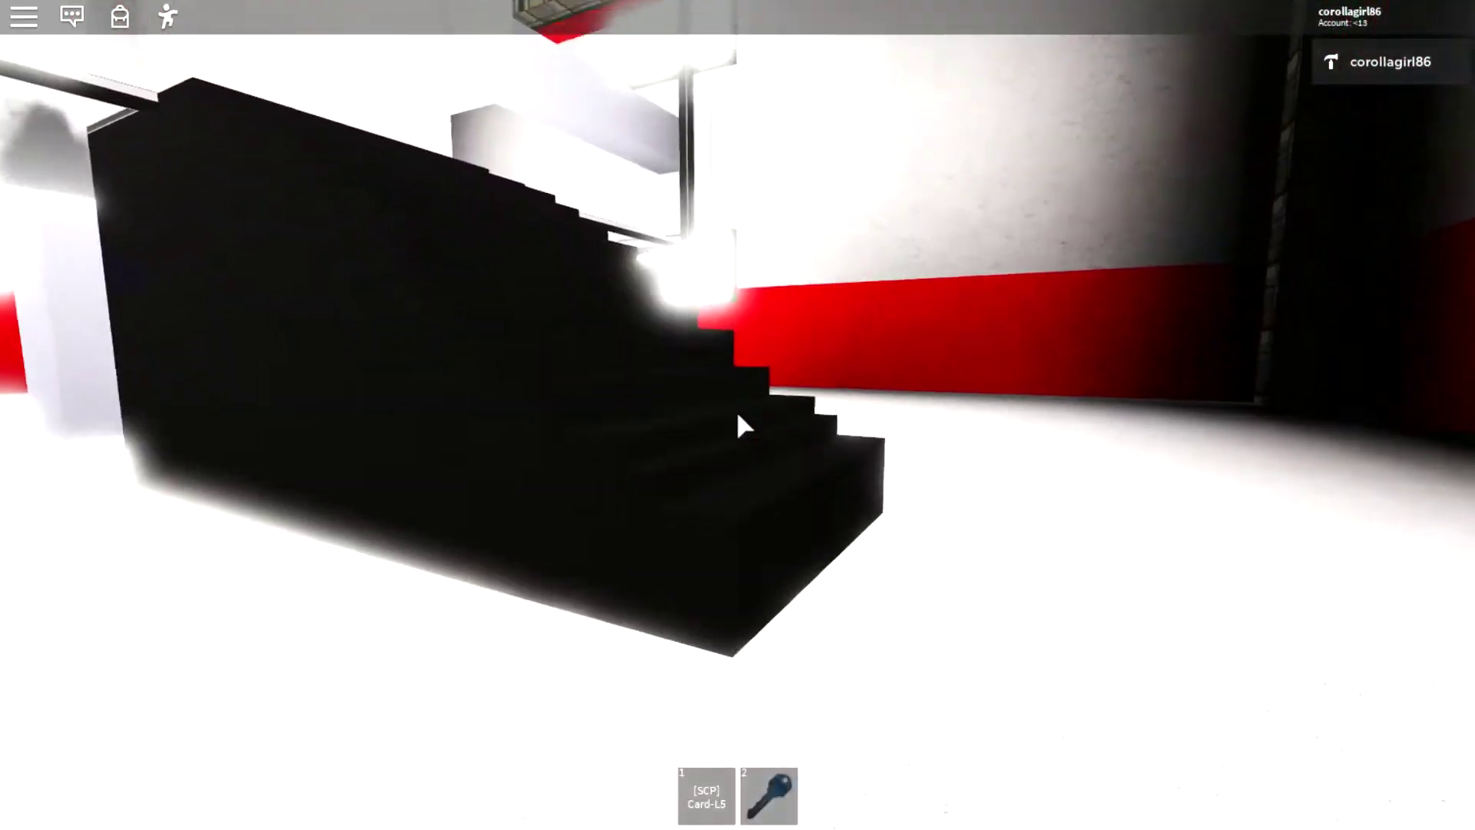
key(1)
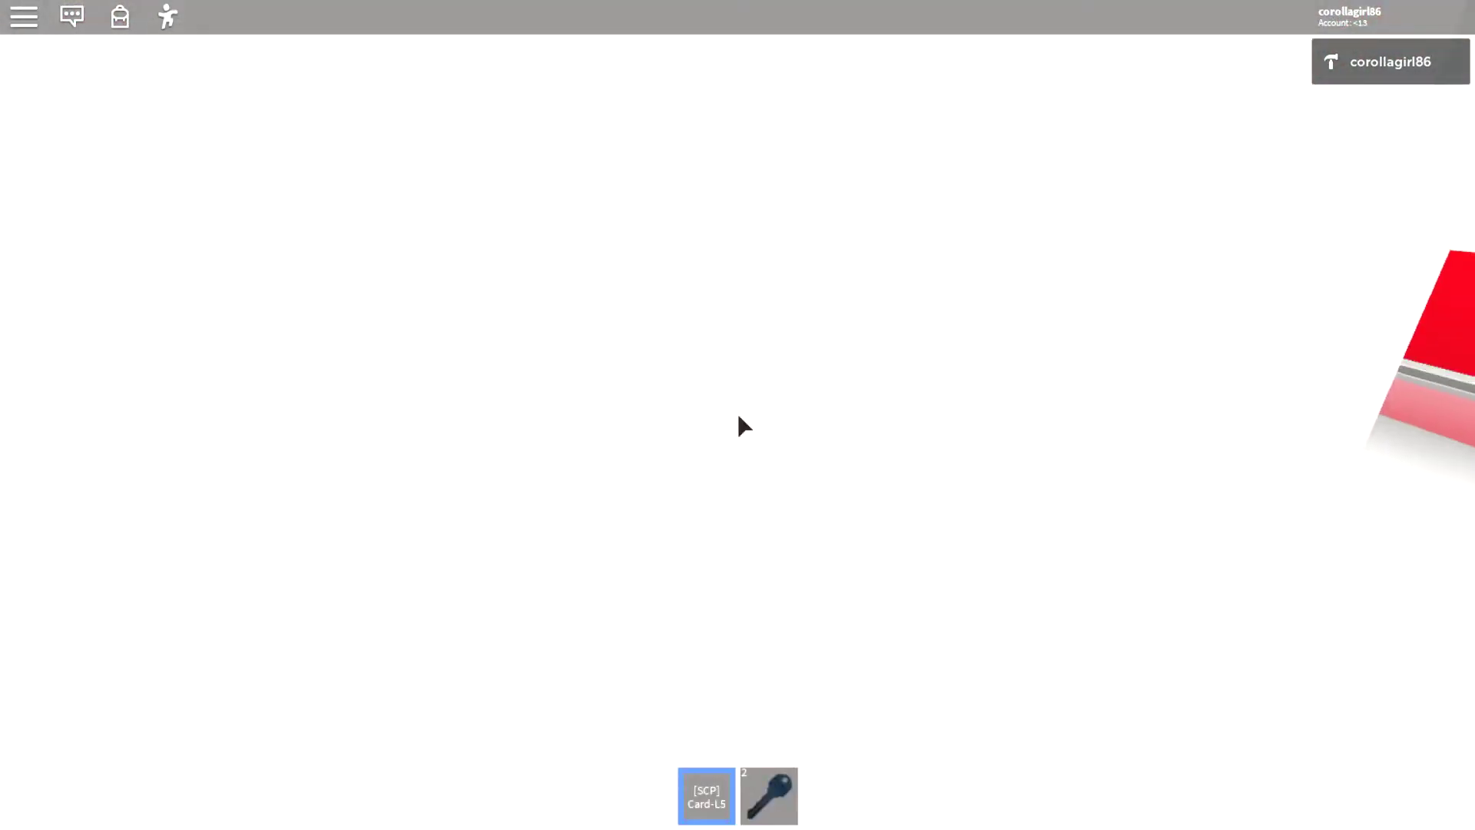
Put the card away and walk back through the red room to the caution-sign room.
key(1)
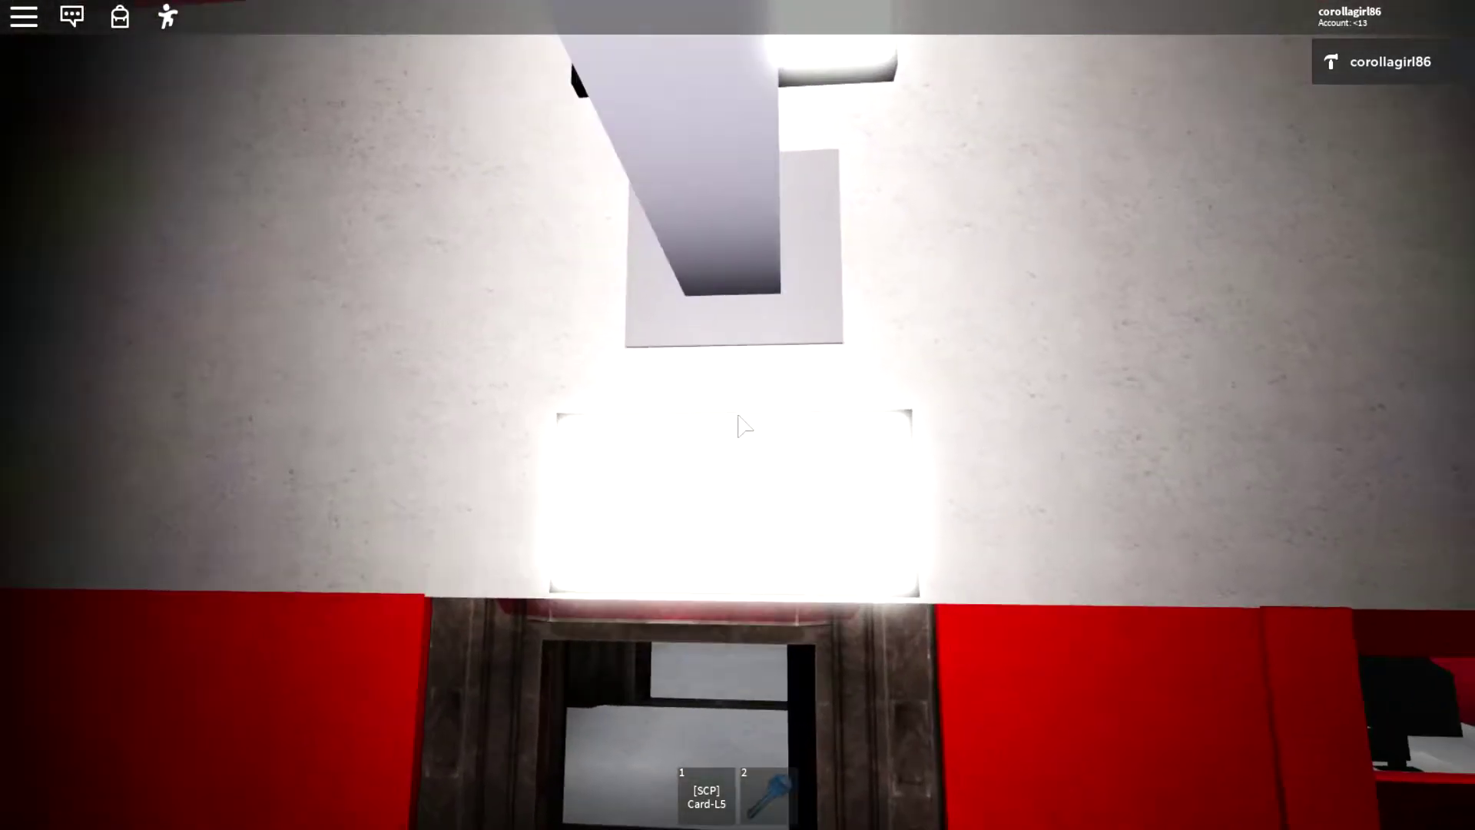
key(w)
key(w)
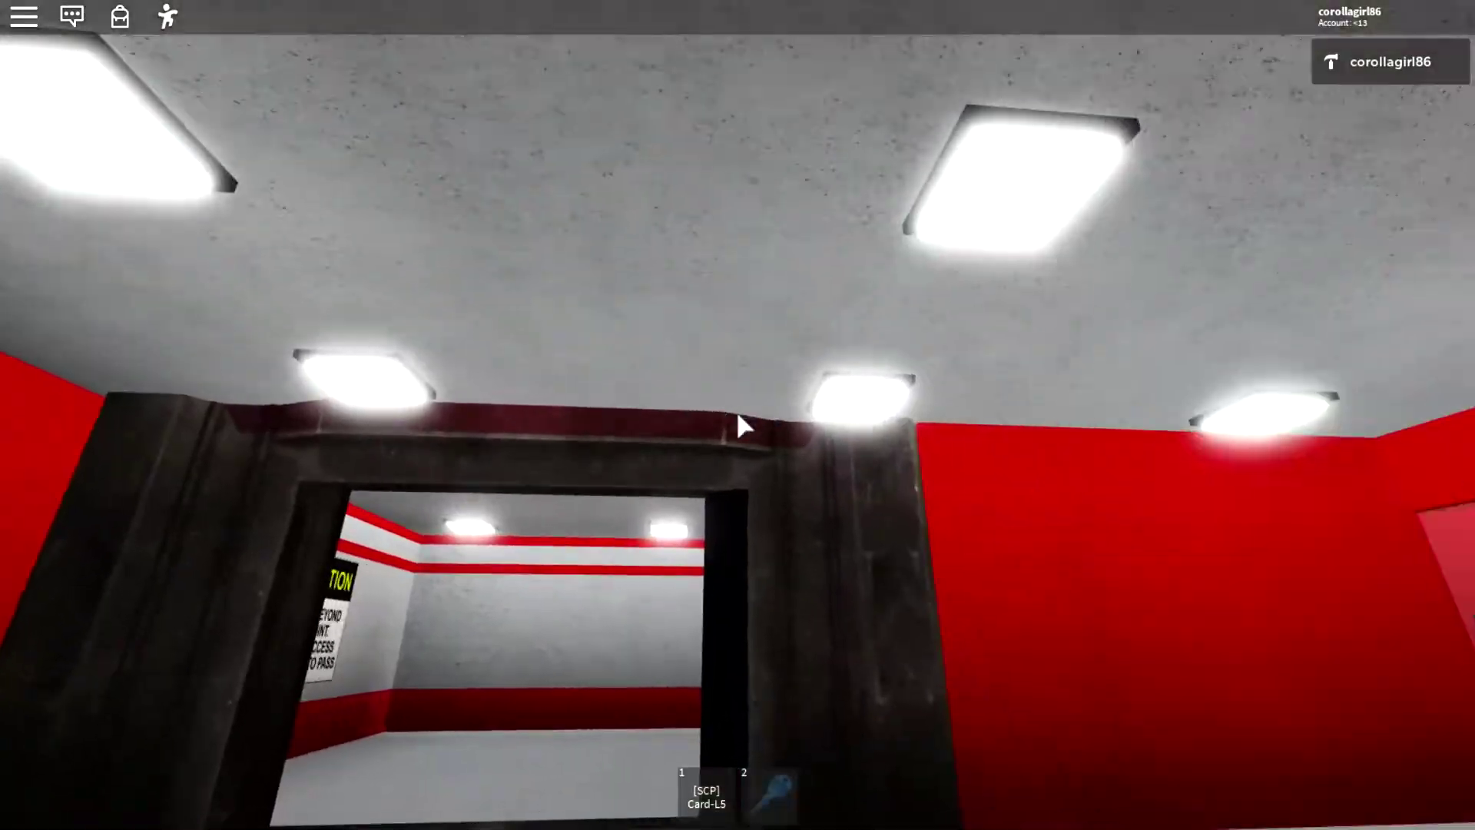
key(w)
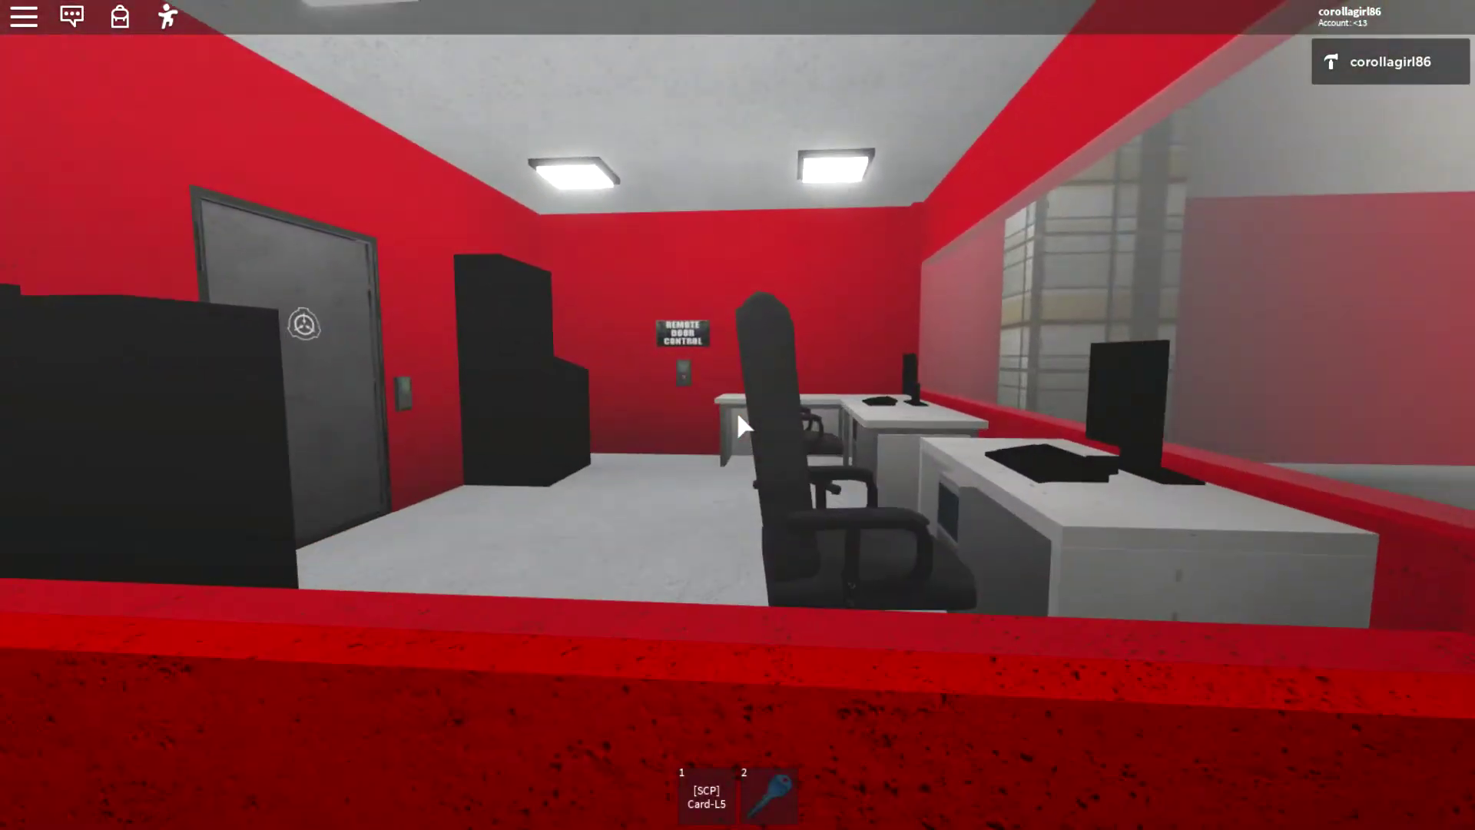
key(w)
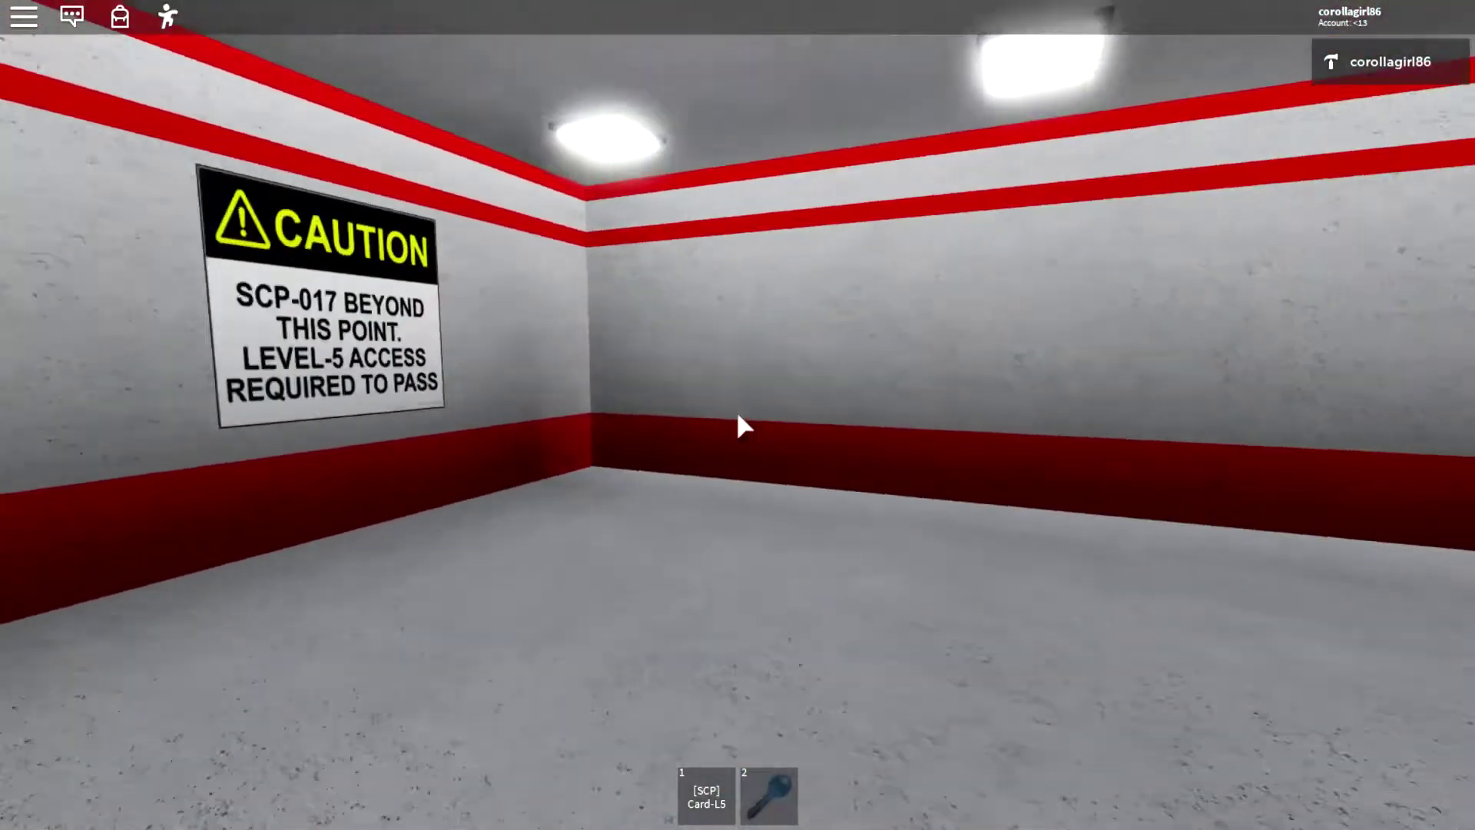
key(w)
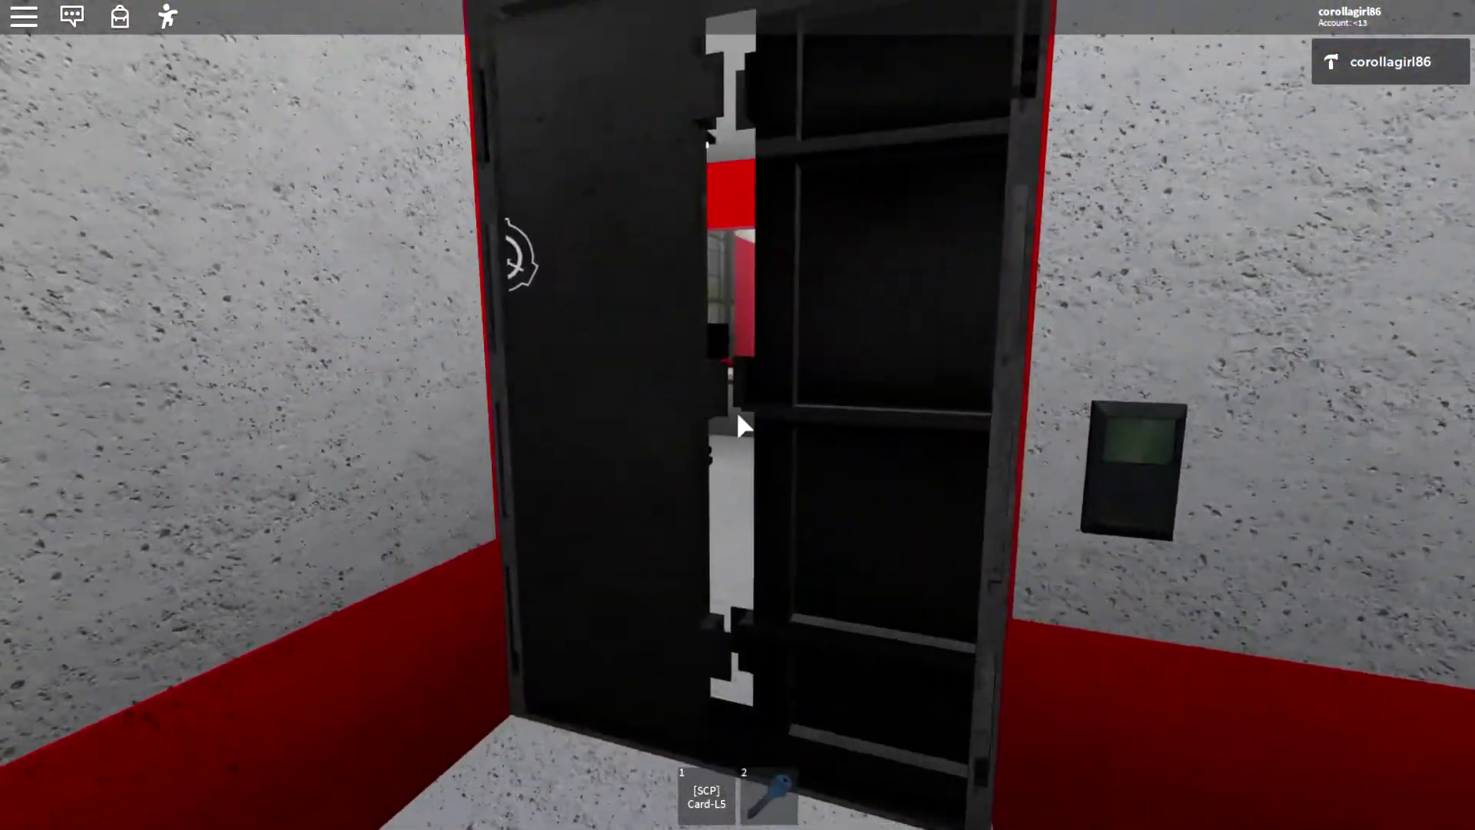
Revisit the office's door control panel, then leave with the key card equipped.
key(w)
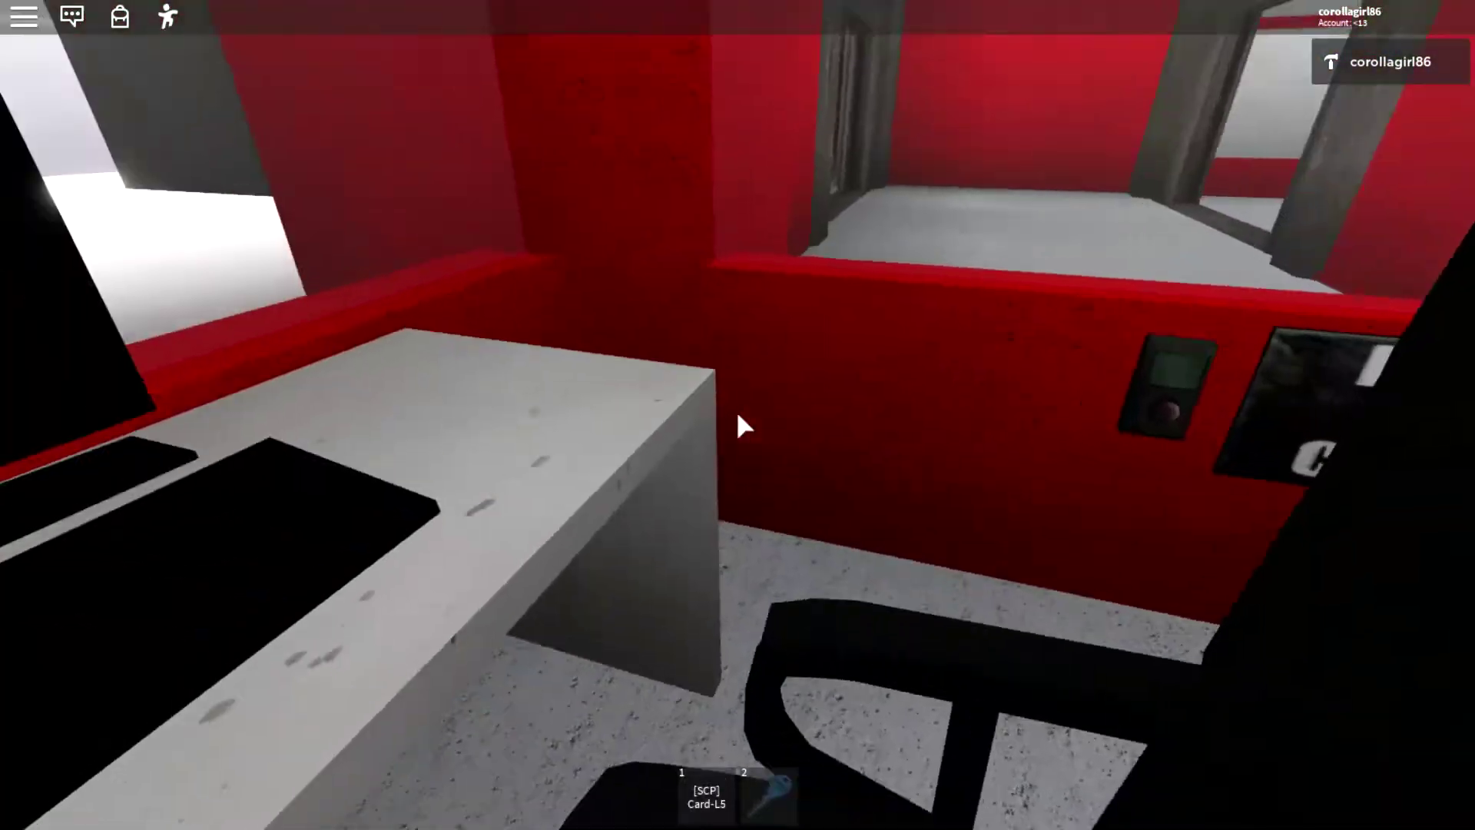
key(w)
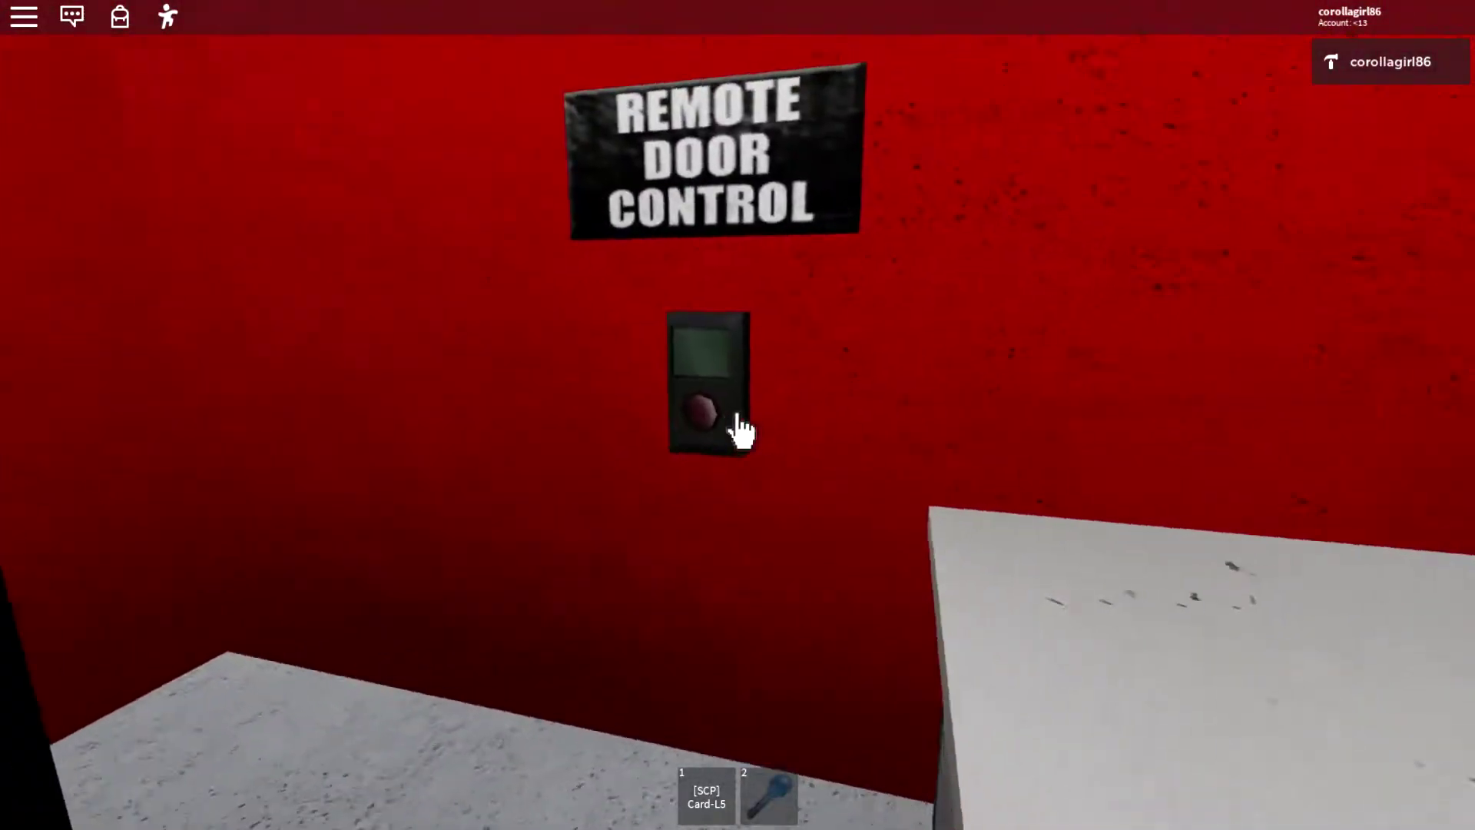
key(w)
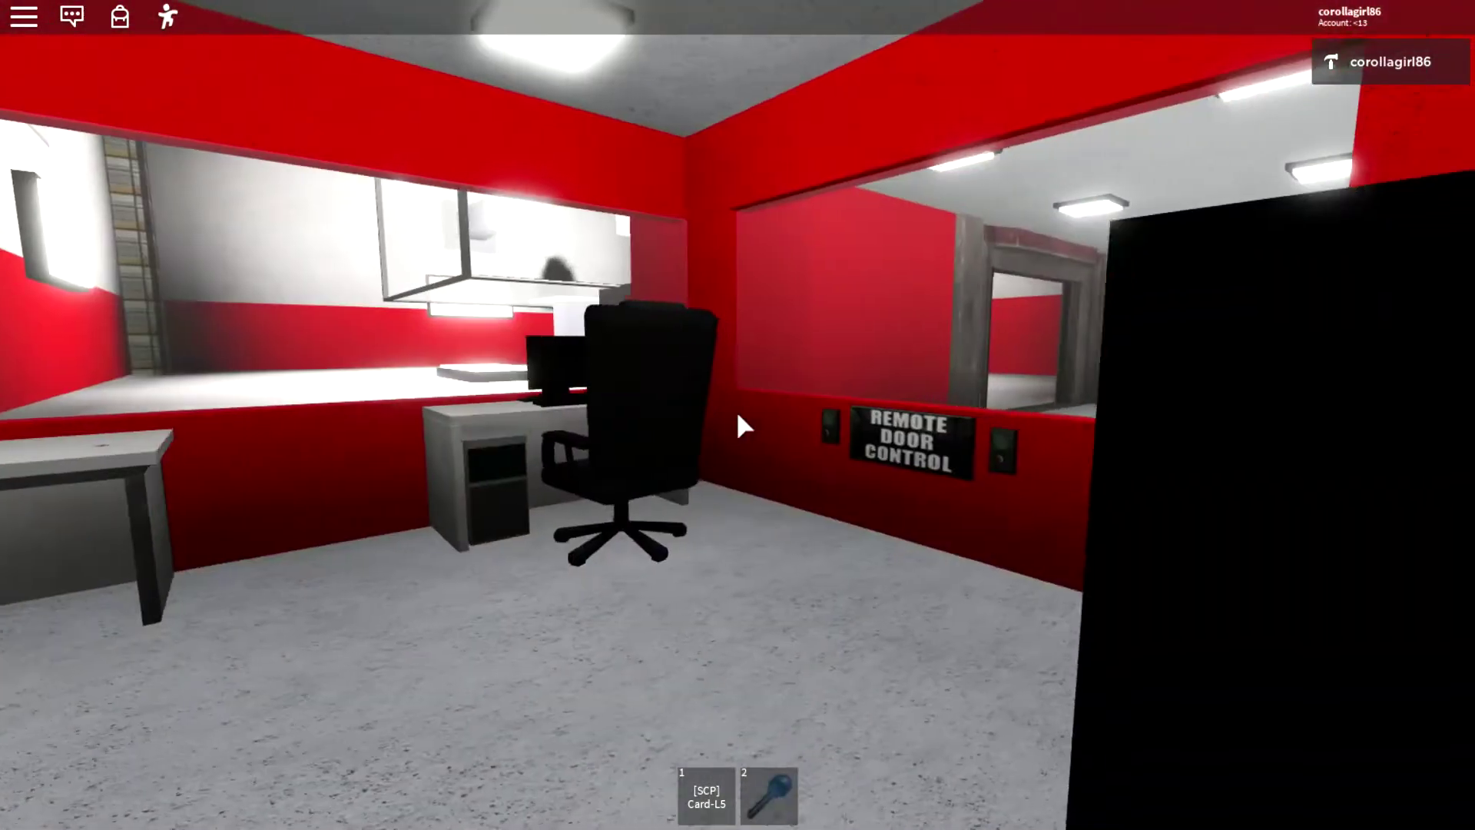
key(w)
Use the blue key on the black door's reader and return into the bright containment room.
key(2)
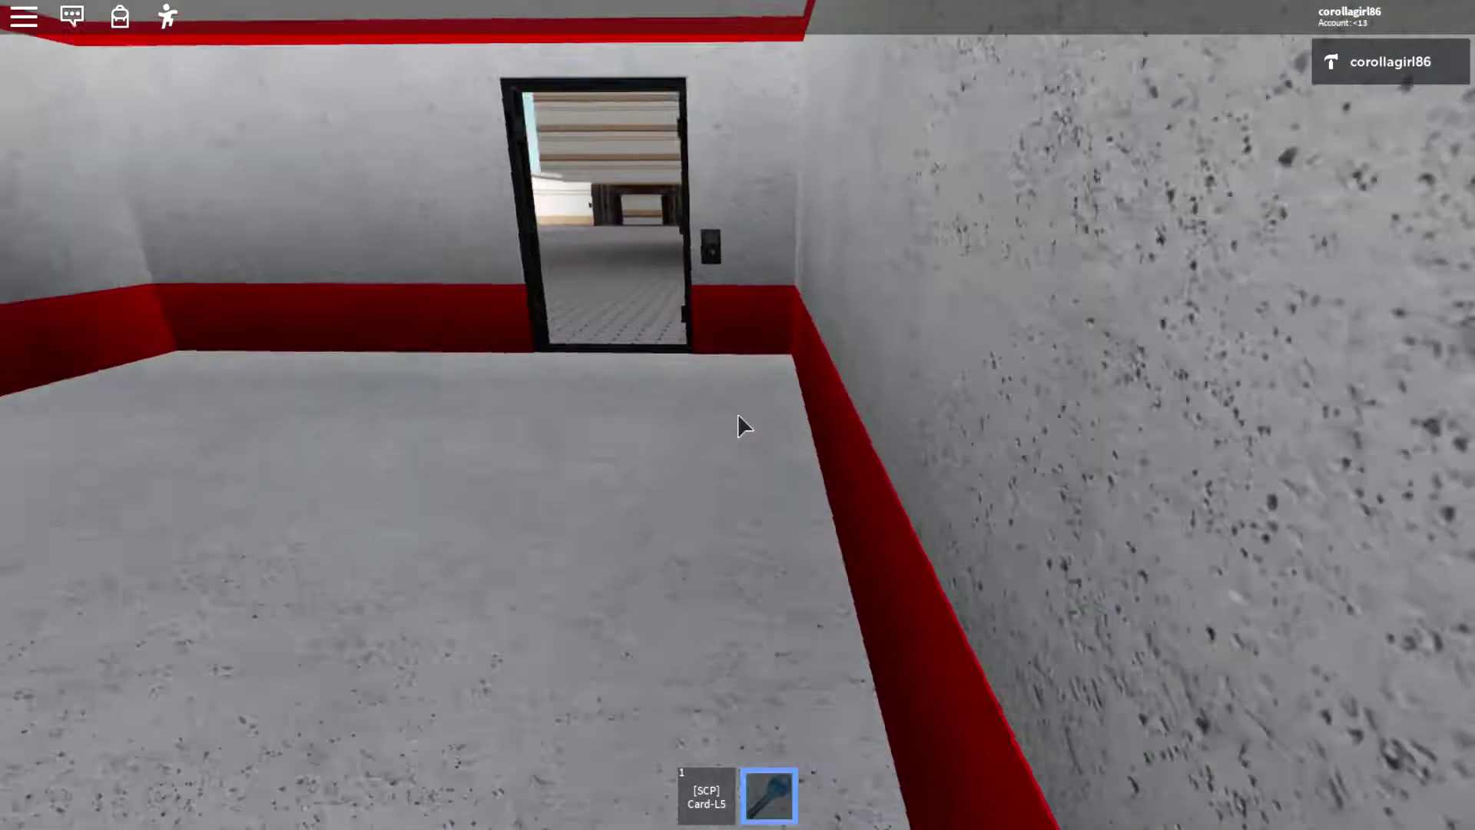
key(w)
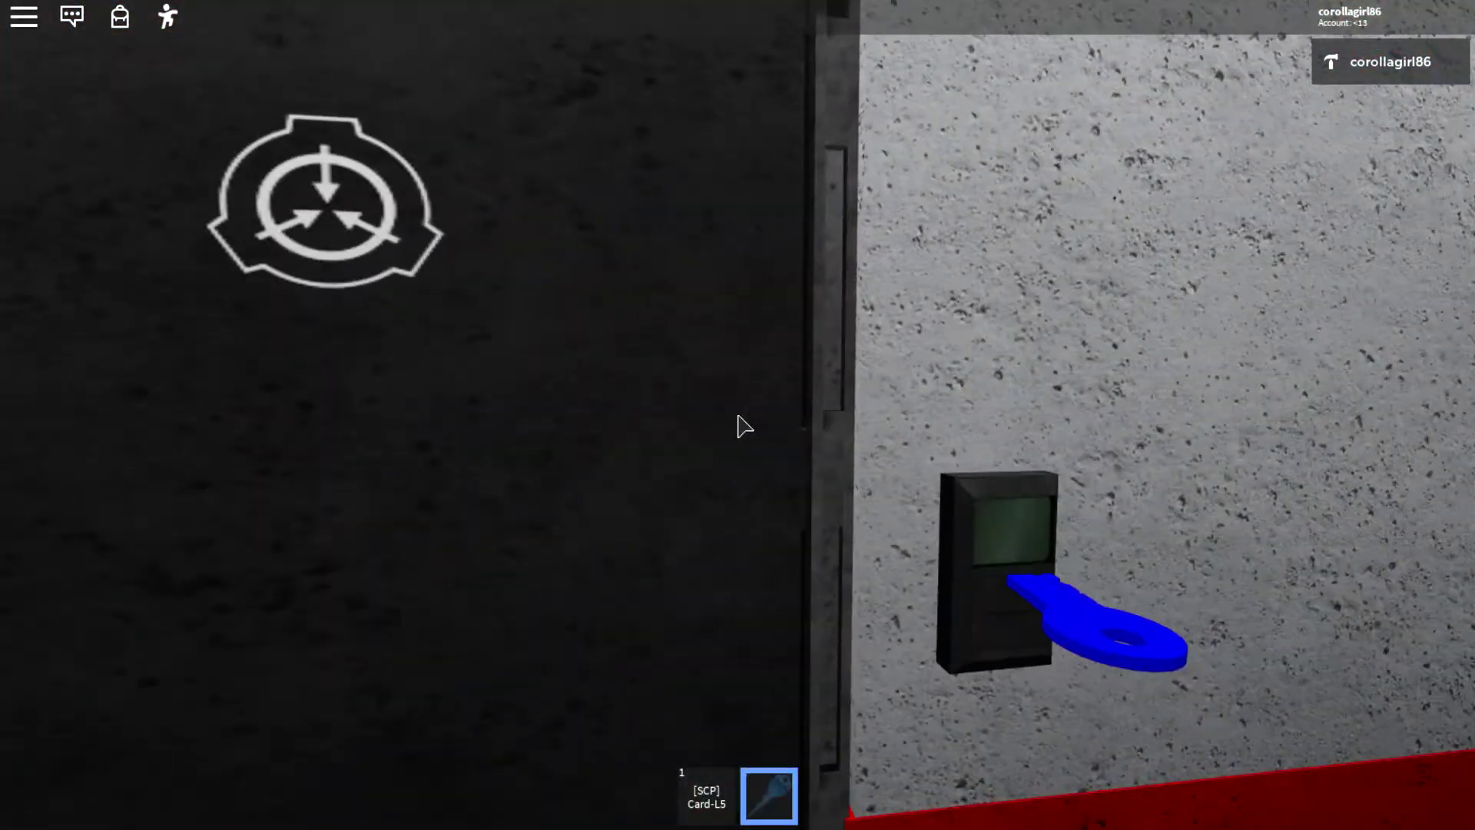
key(2)
key(w)
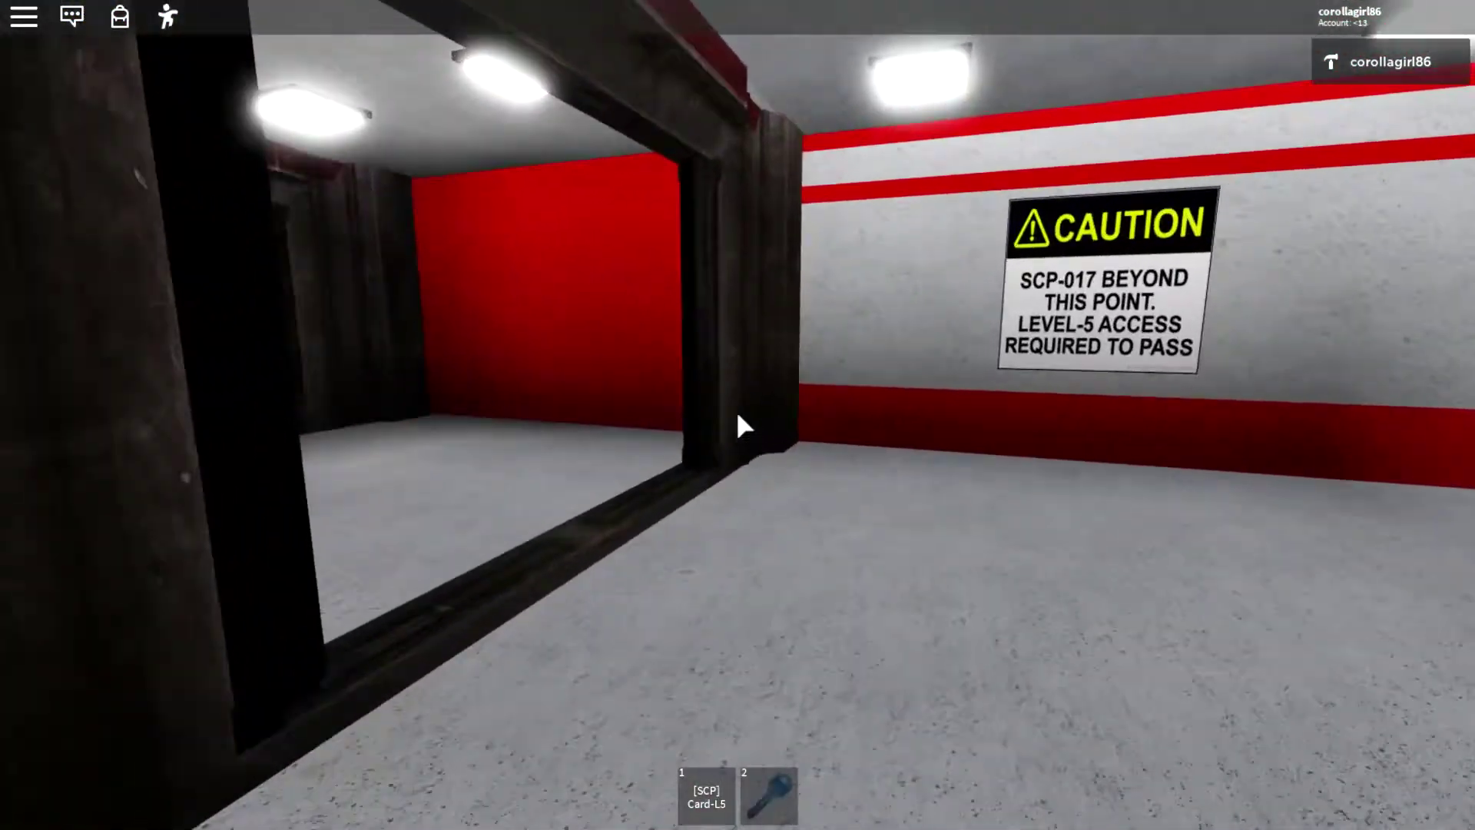
key(w)
key(1)
key(1)
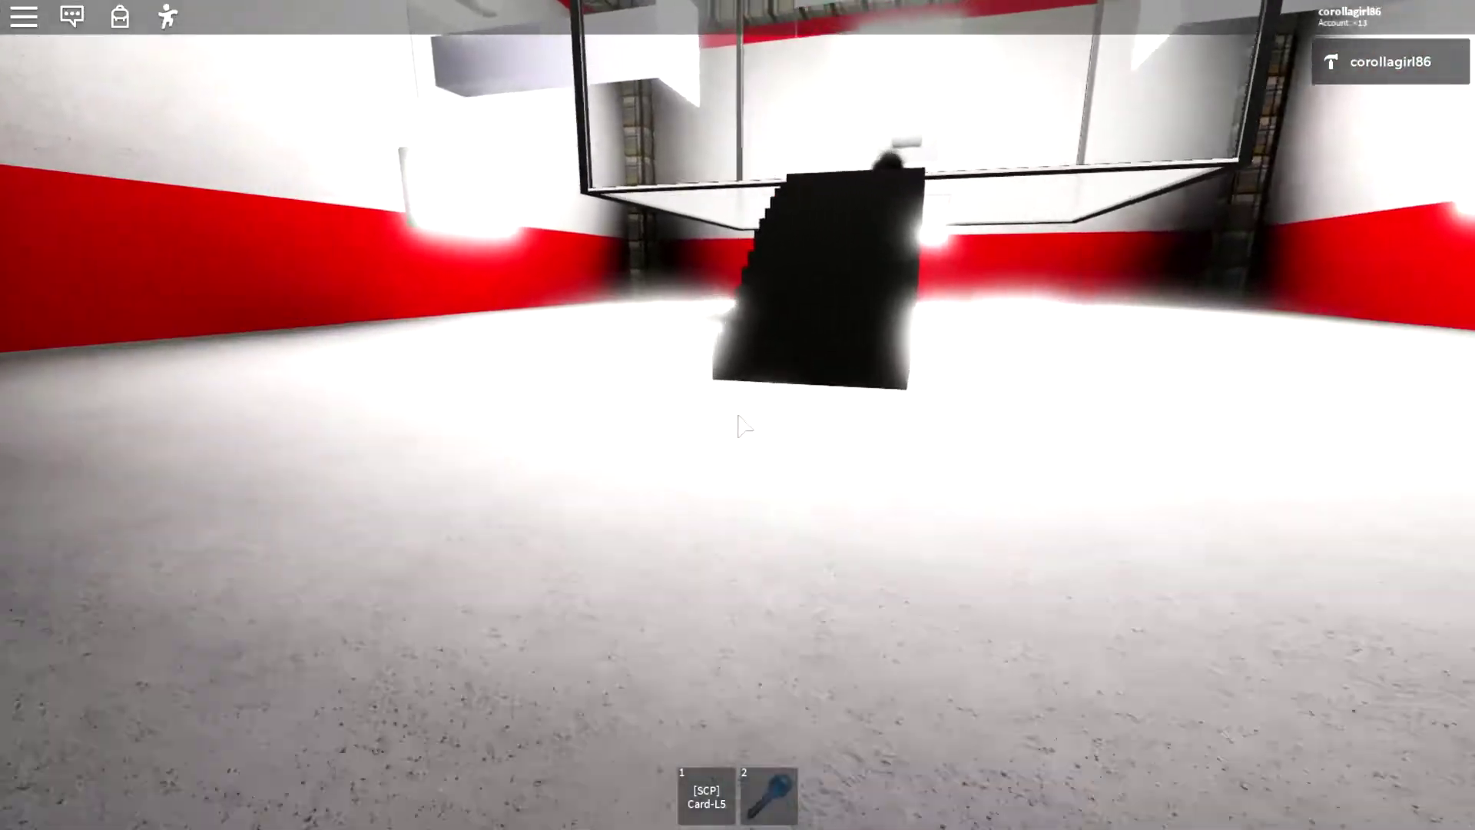
Climb the black stairs into the white room, meet the dark figure, and head for the doorway.
key(w)
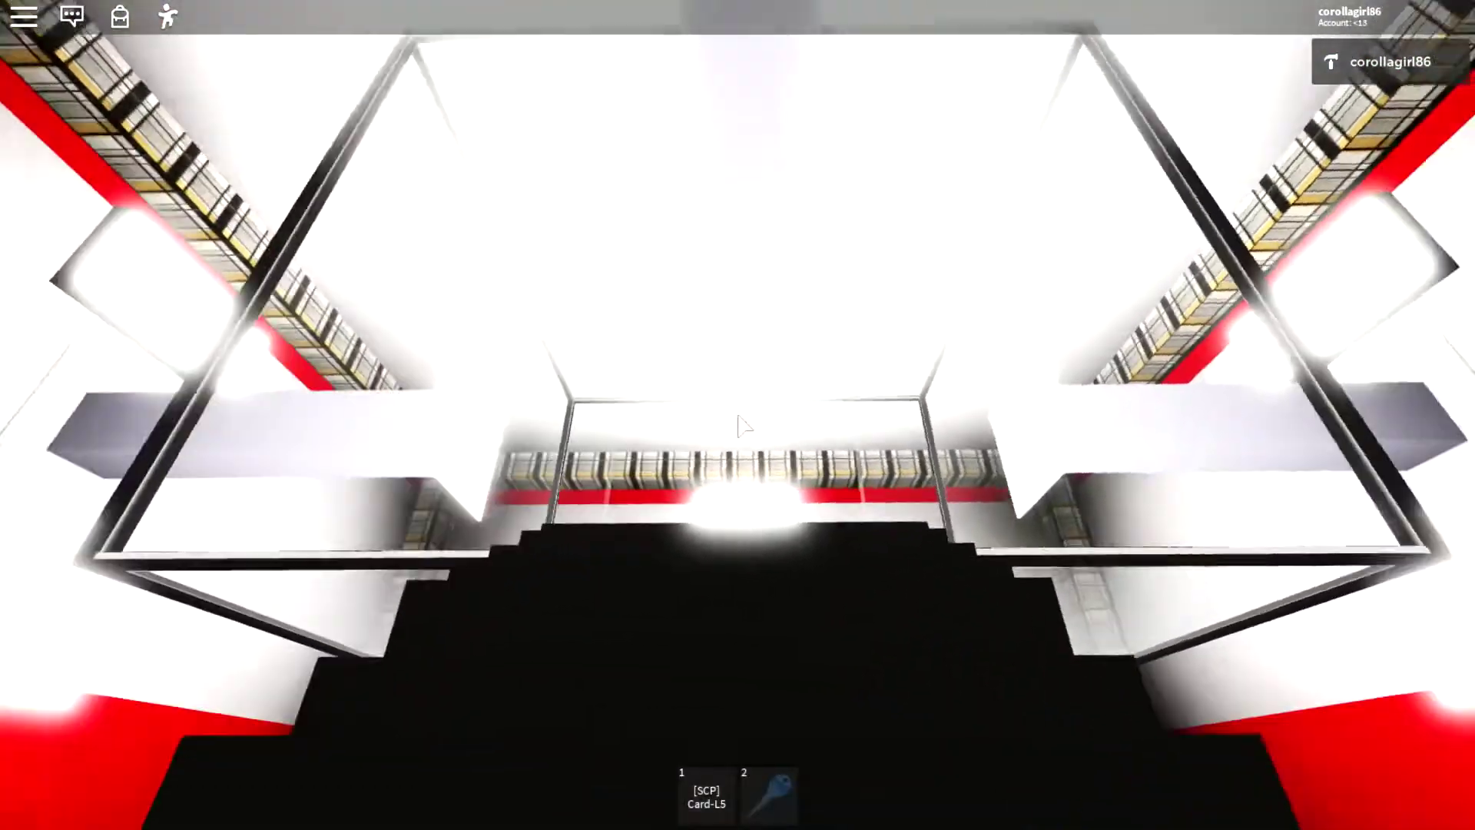
key(w)
key(2)
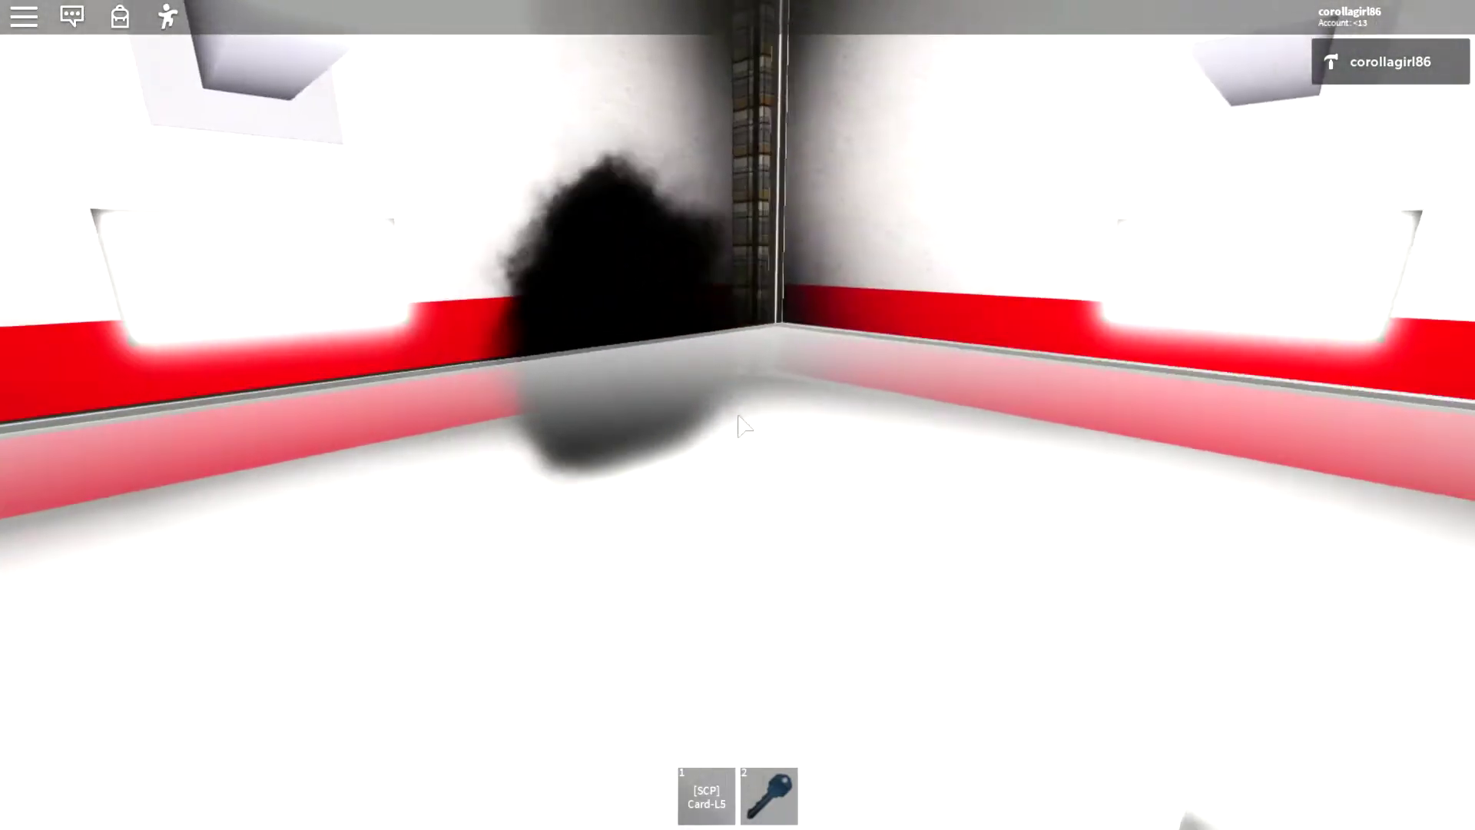
key(w)
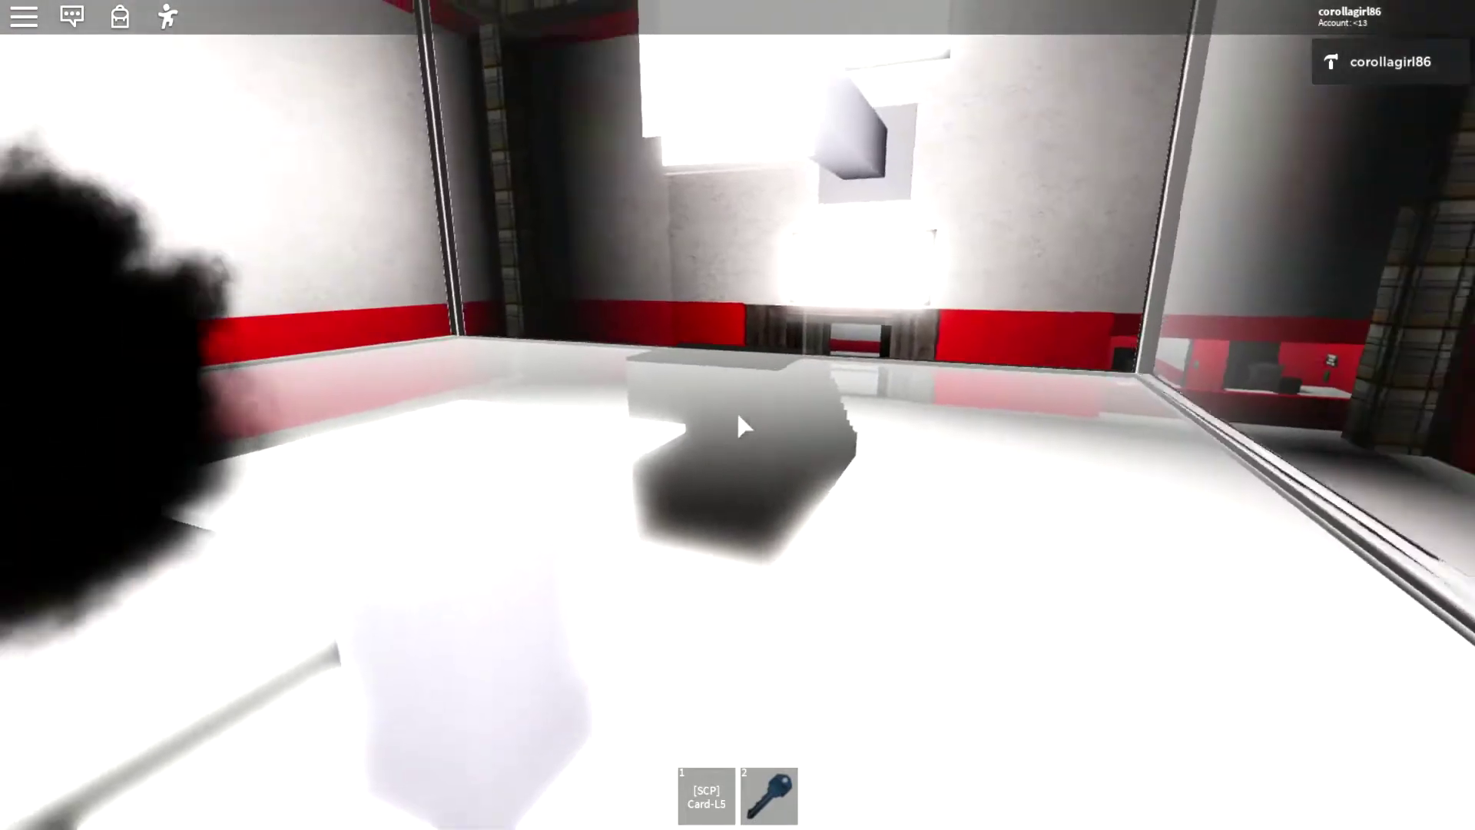
key(w)
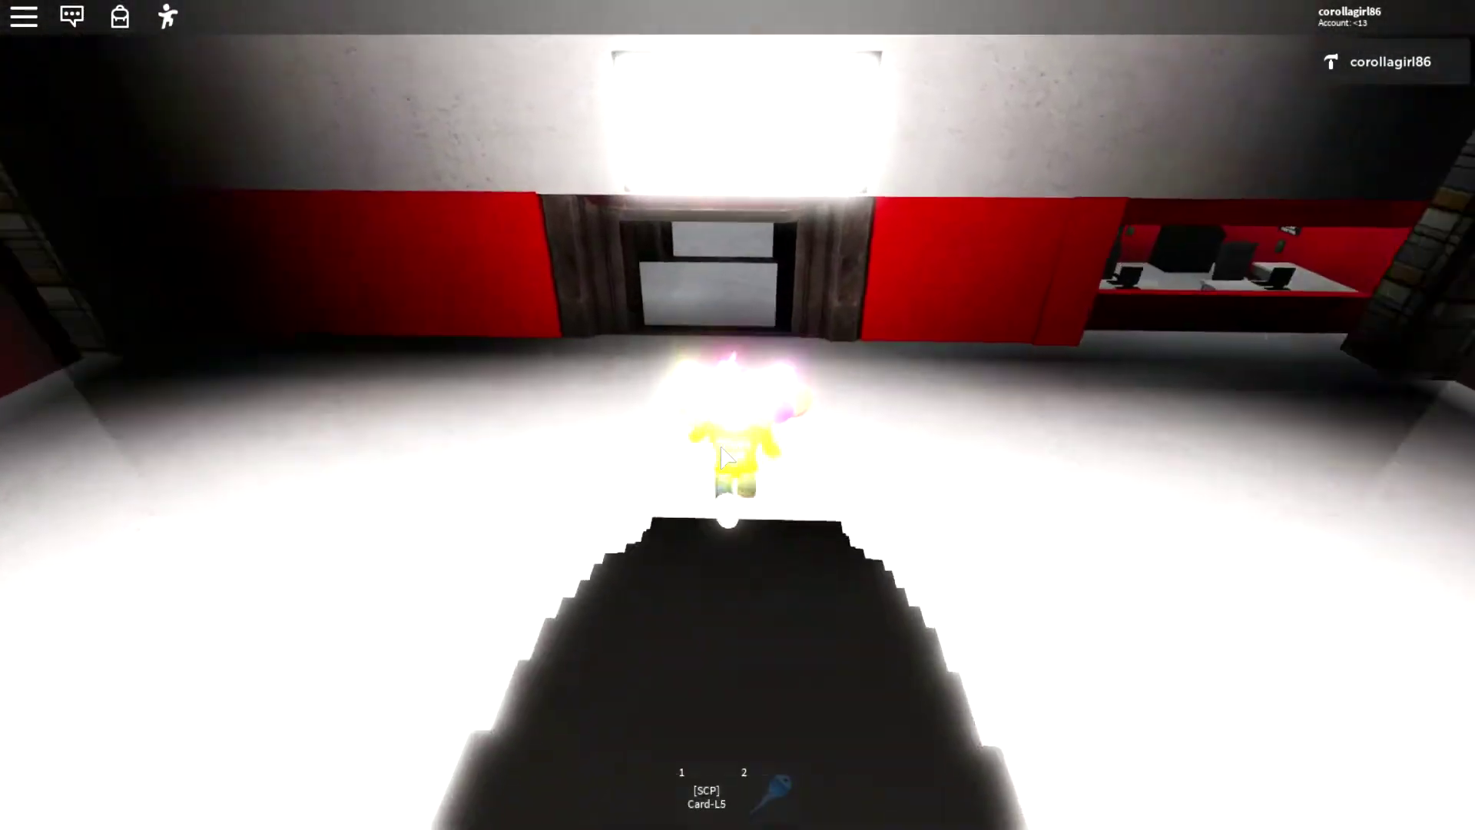
Leave the stairs, pass the red-striped room and tour the remote door control room.
key(w)
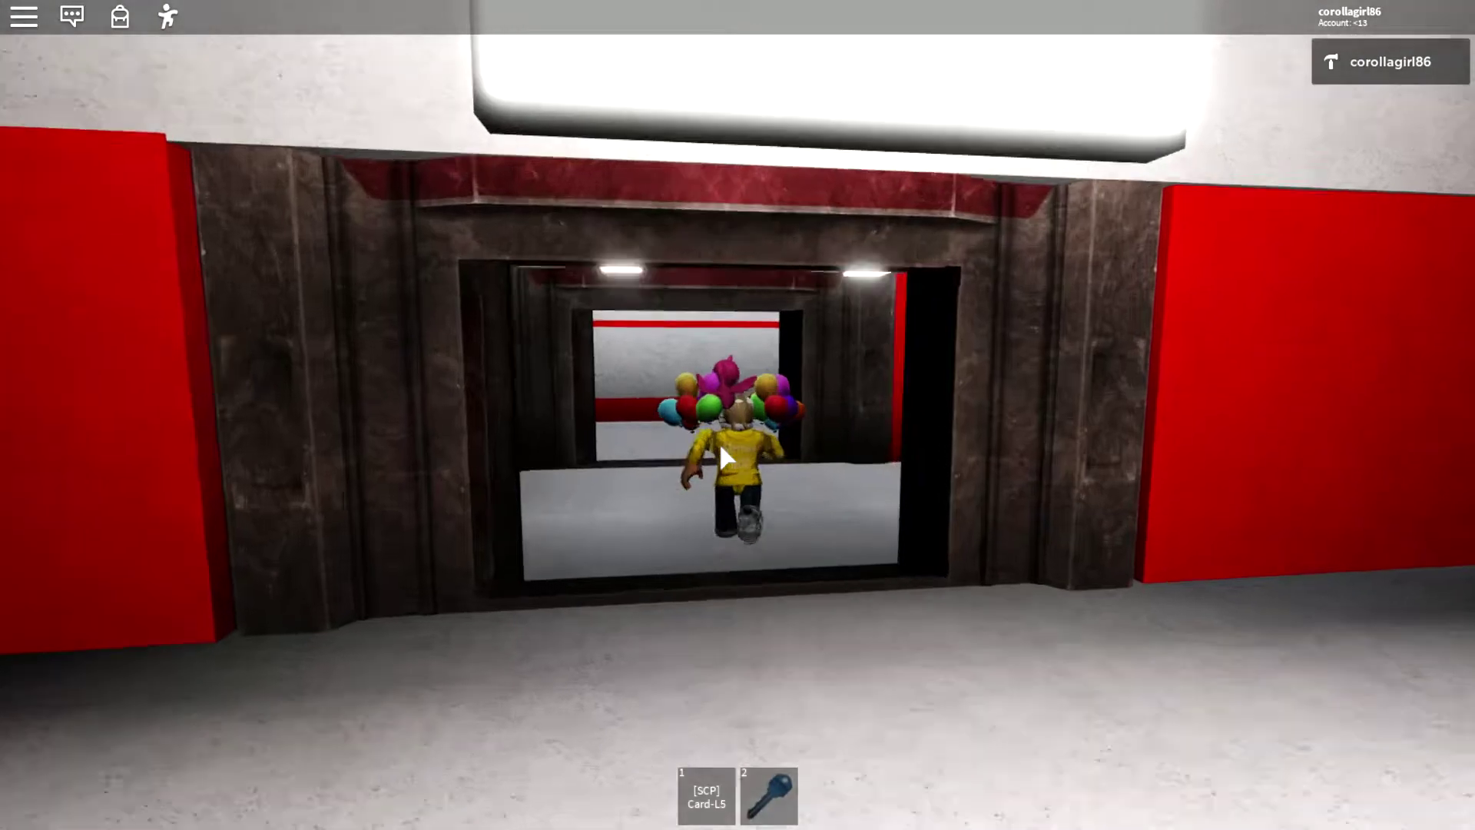
key(a)
key(s)
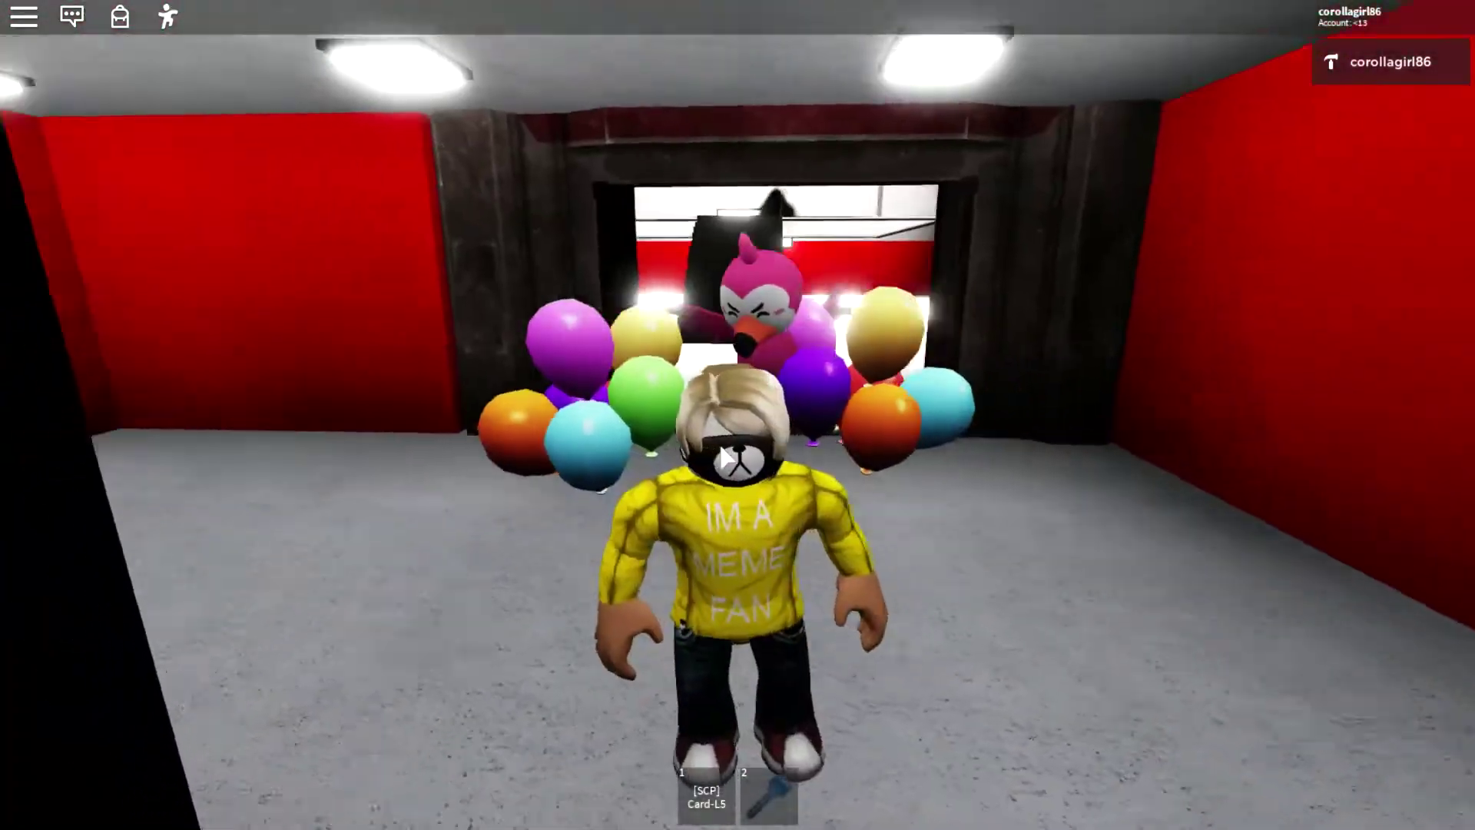
scroll(727, 458, up, 5)
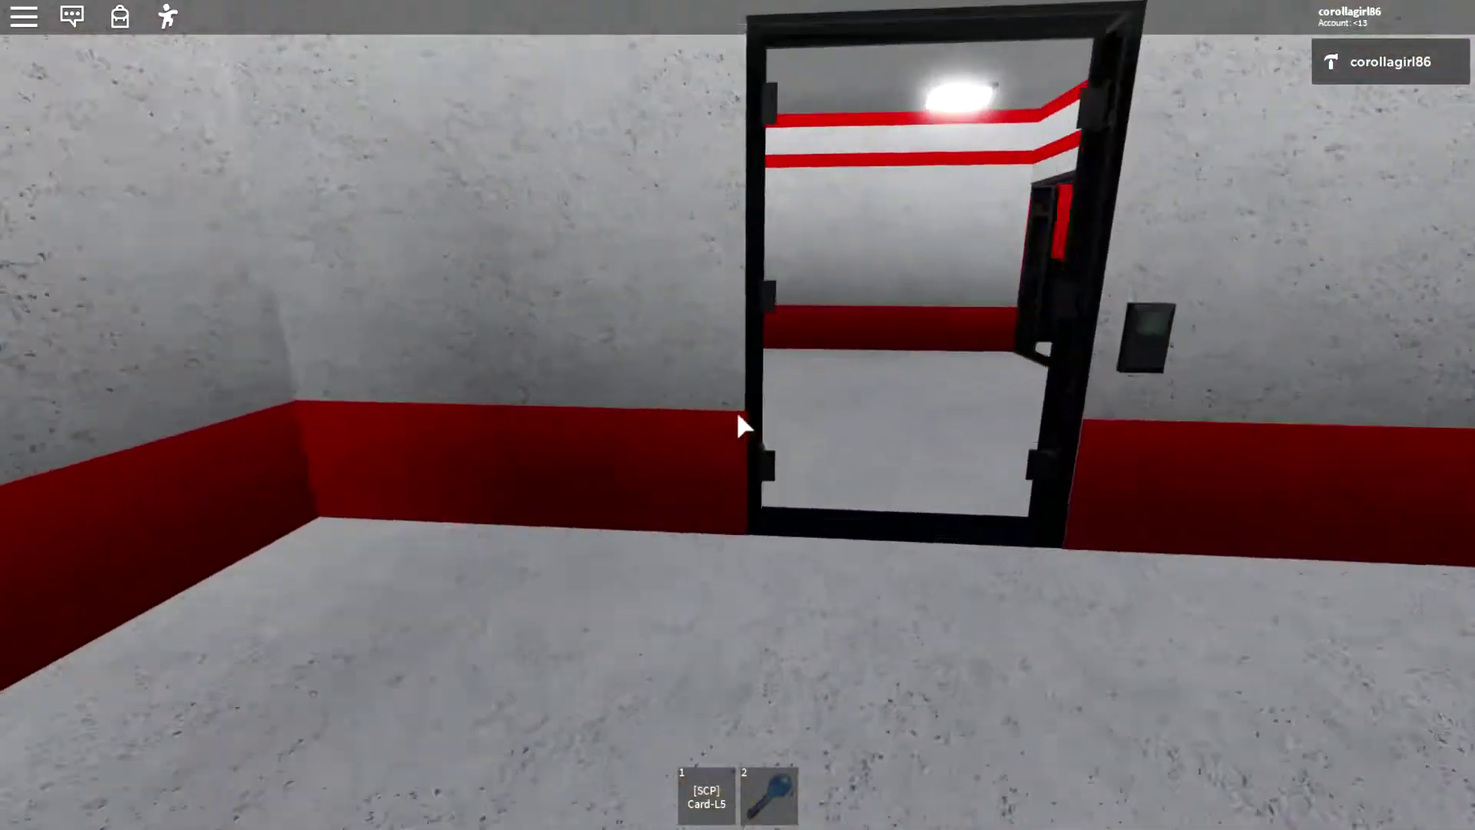
key(w)
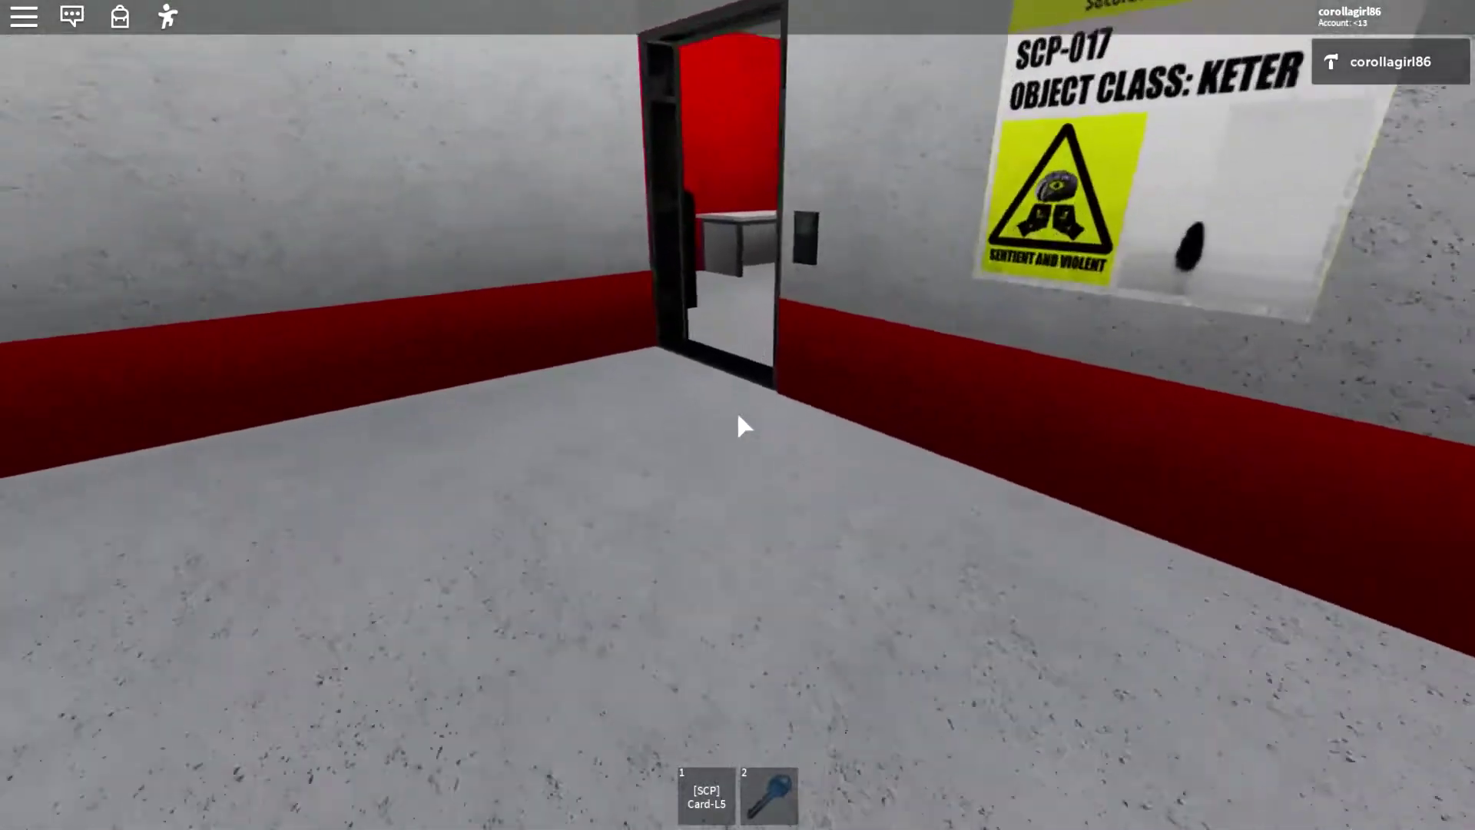
key(w)
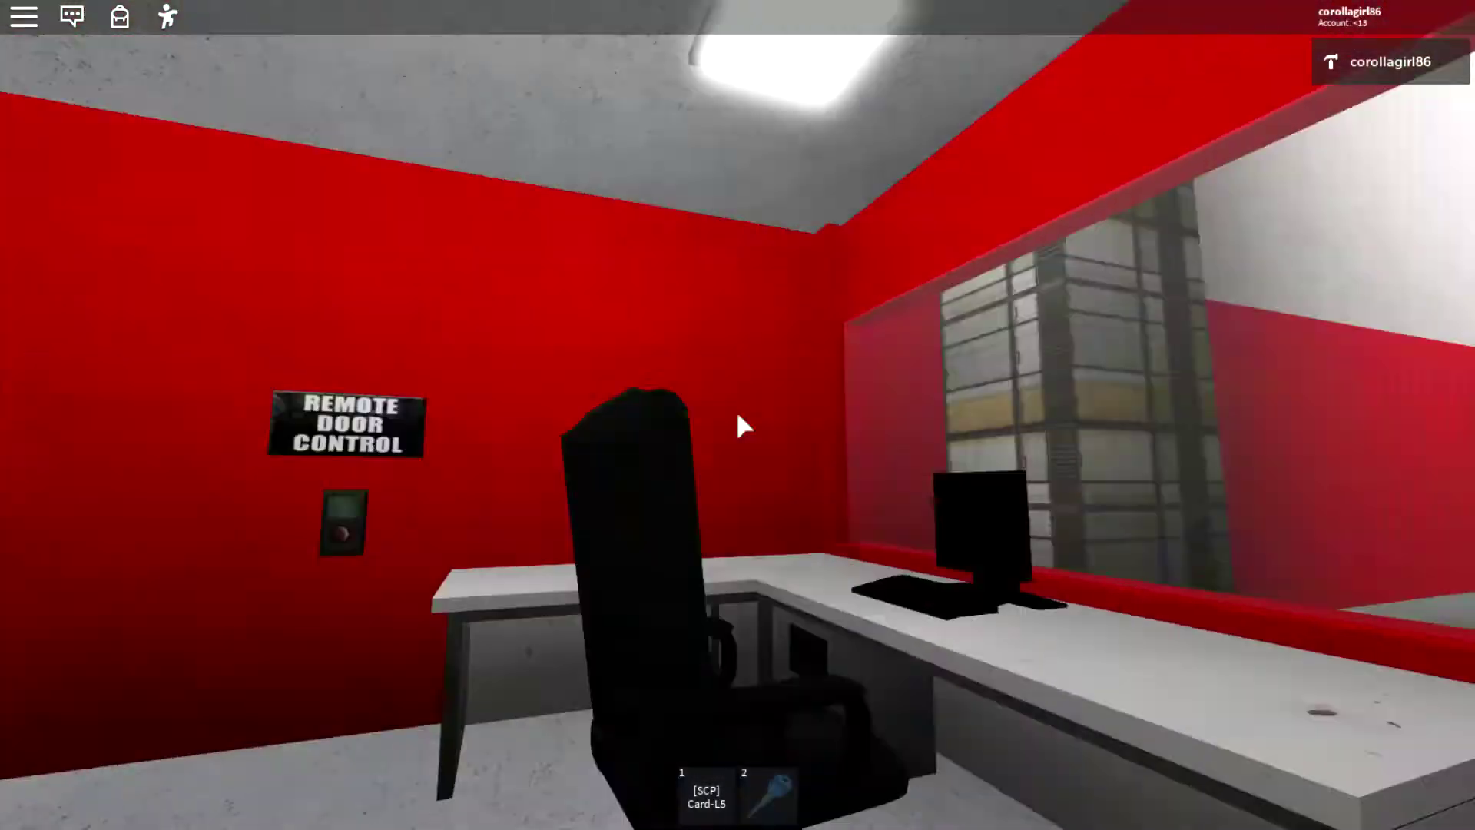
key(w)
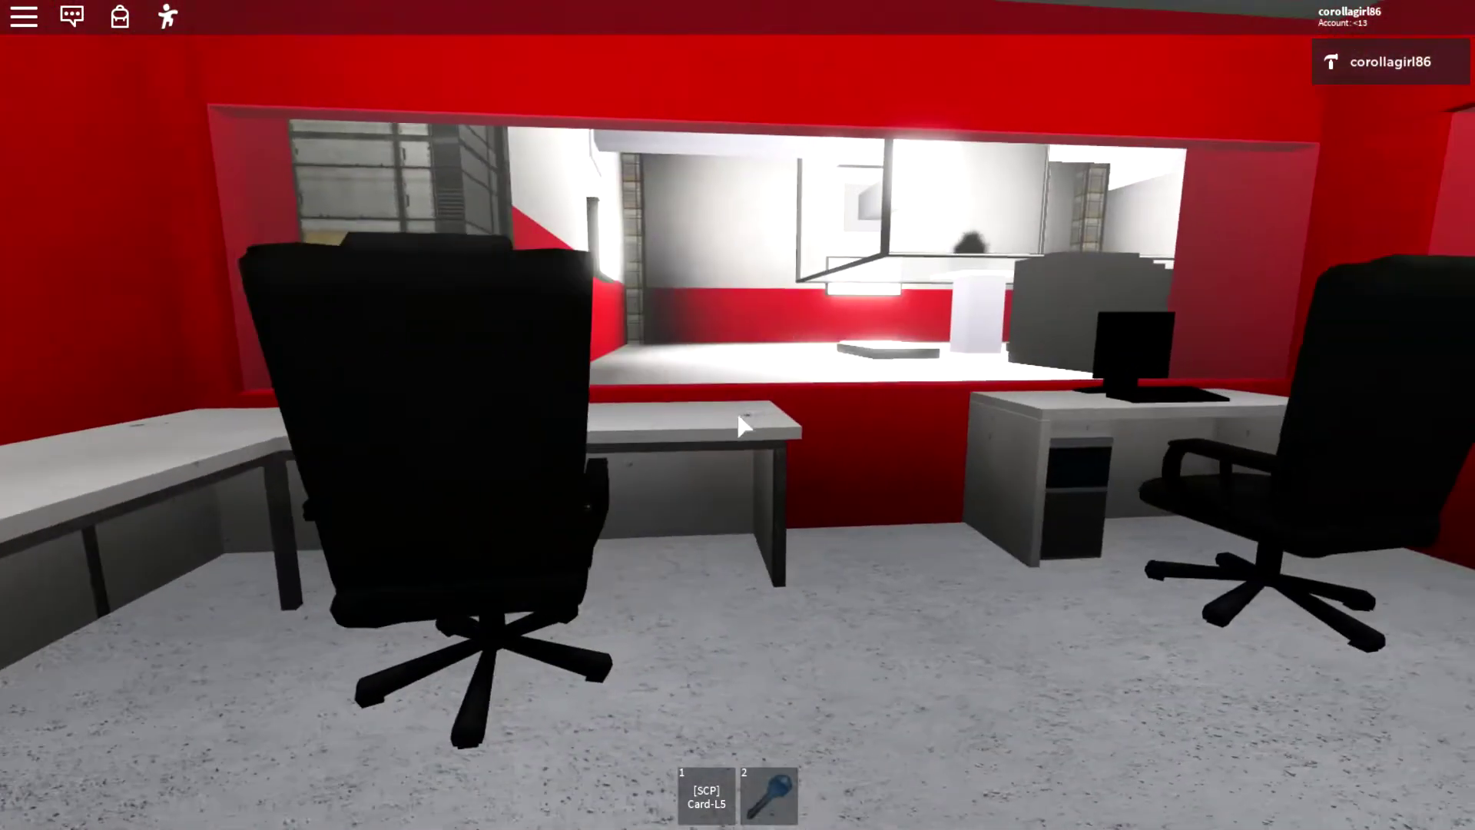
key(w)
key(w)
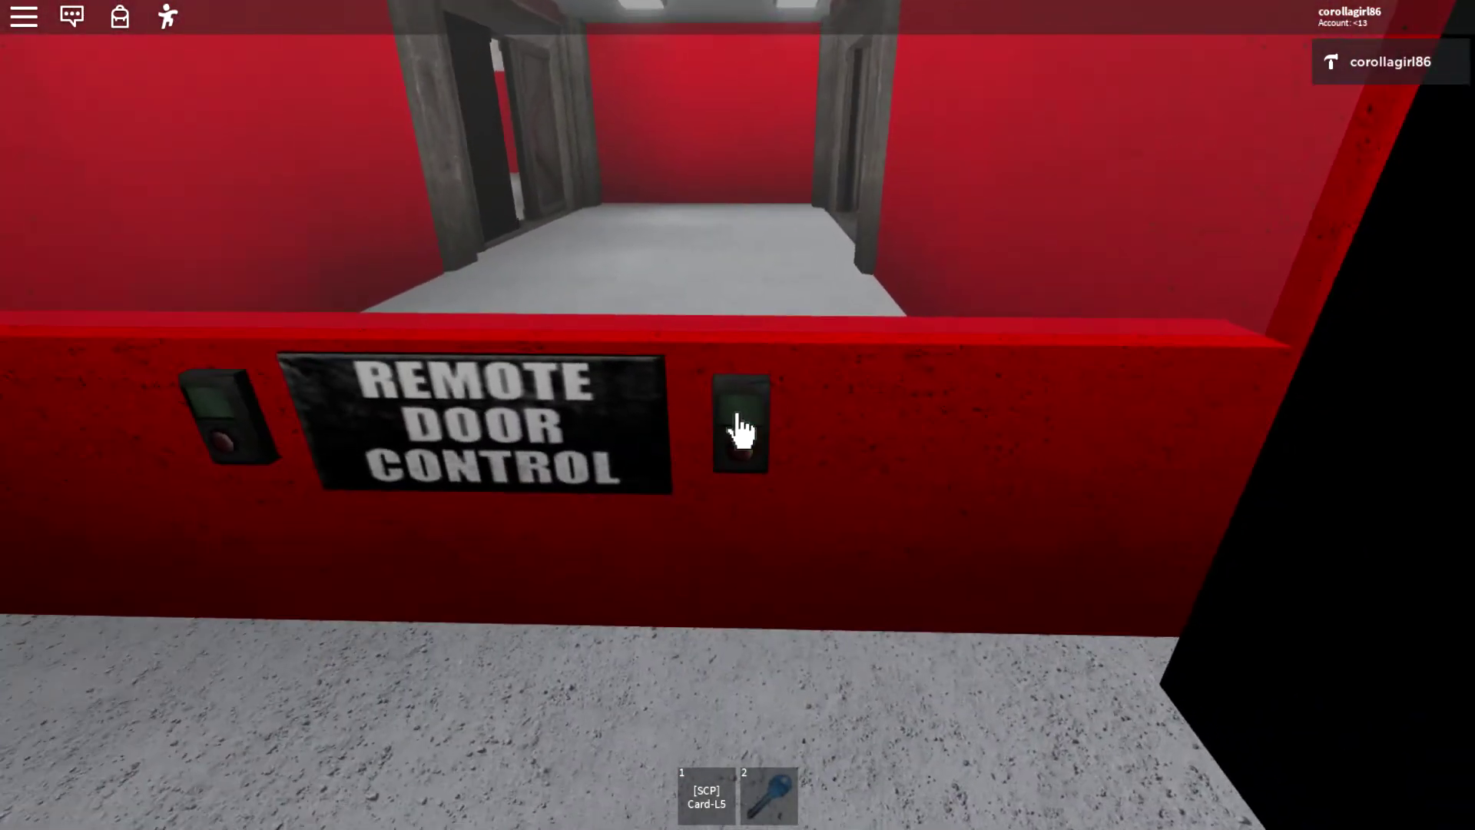
key(w)
key(w)
Equip the key card, use the reader on the red wall and walk through the opened door.
key(2)
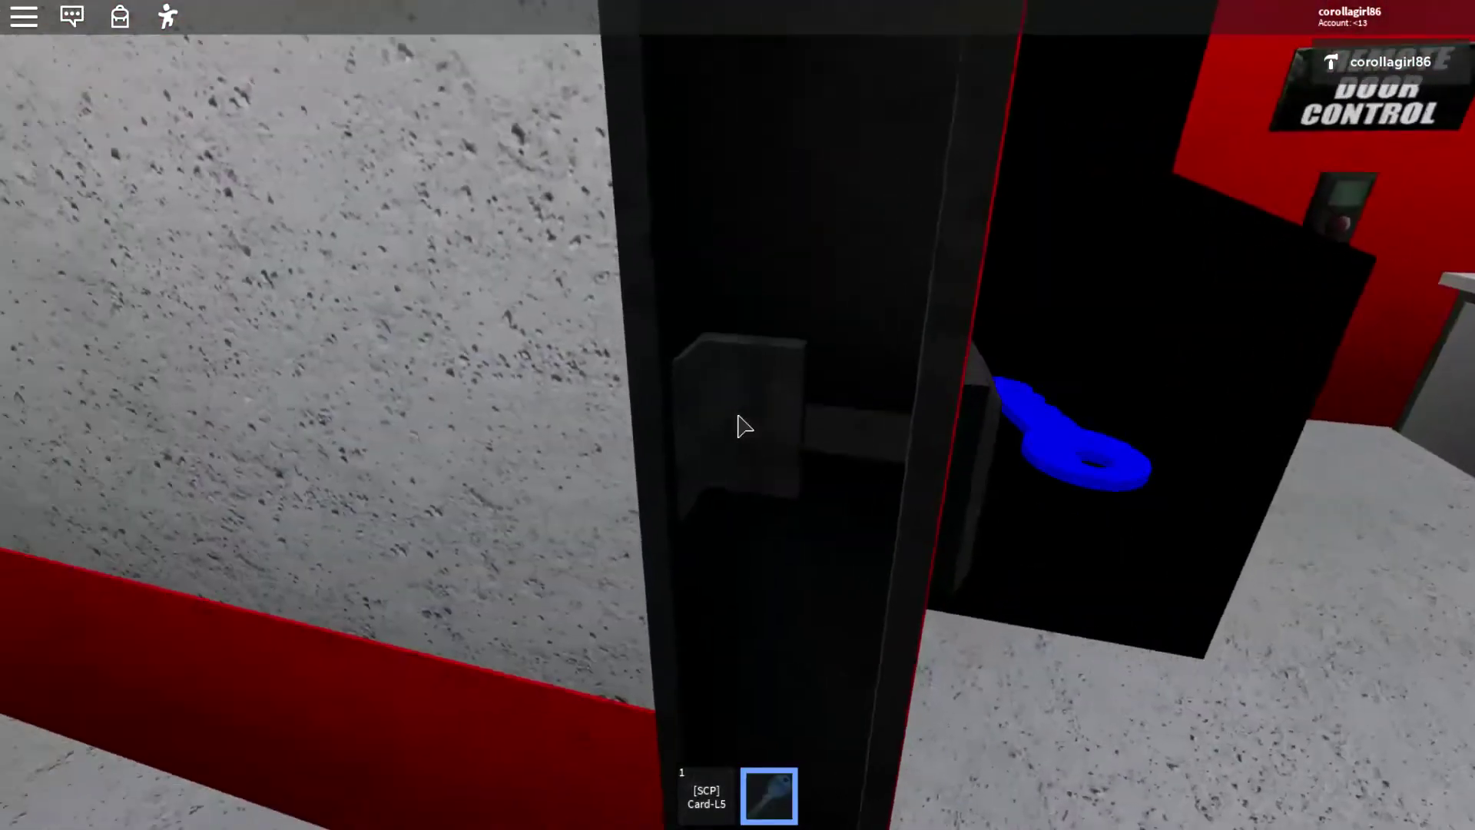
key(s)
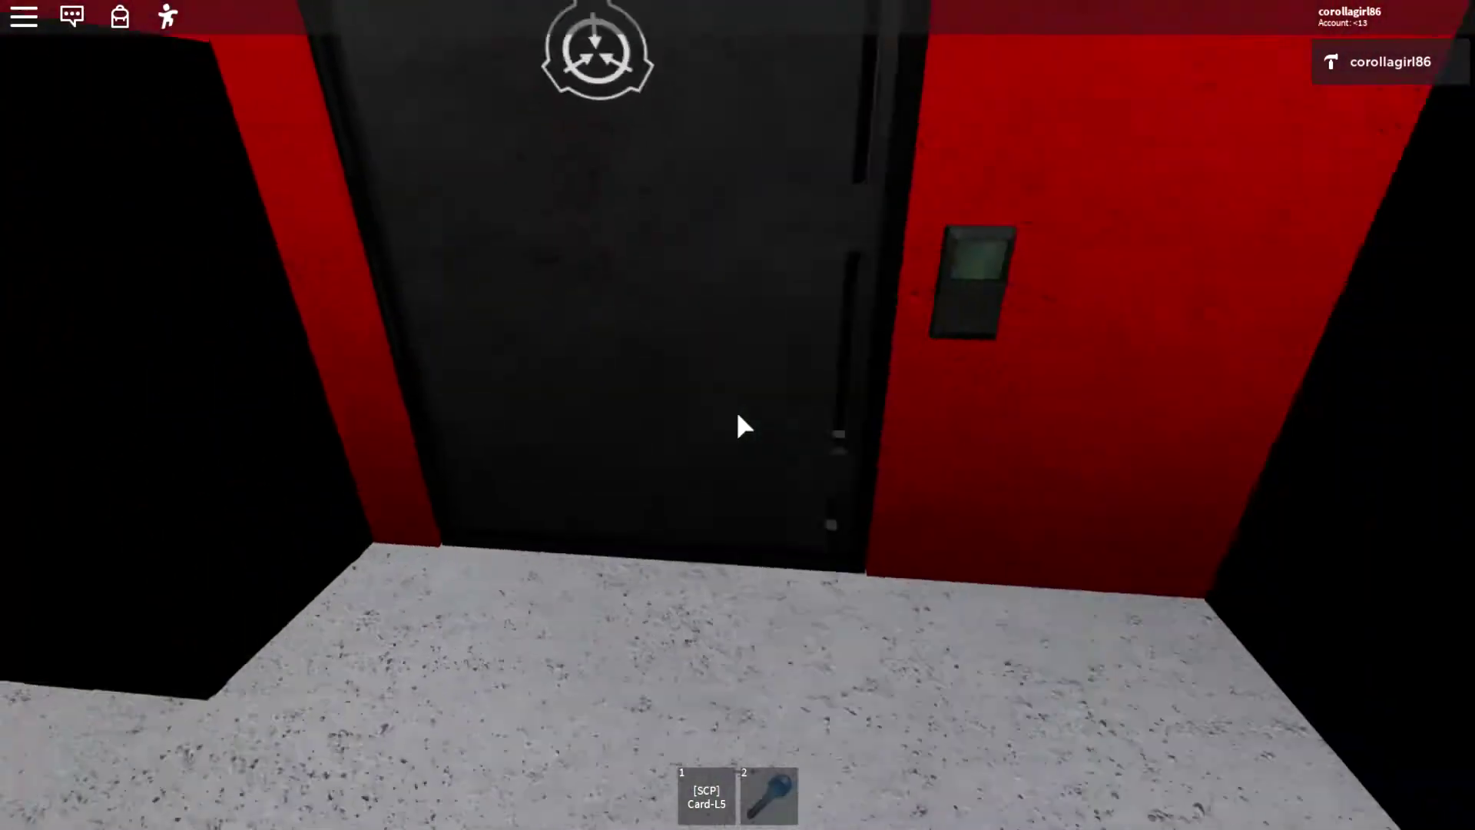
key(w)
key(s)
key(w)
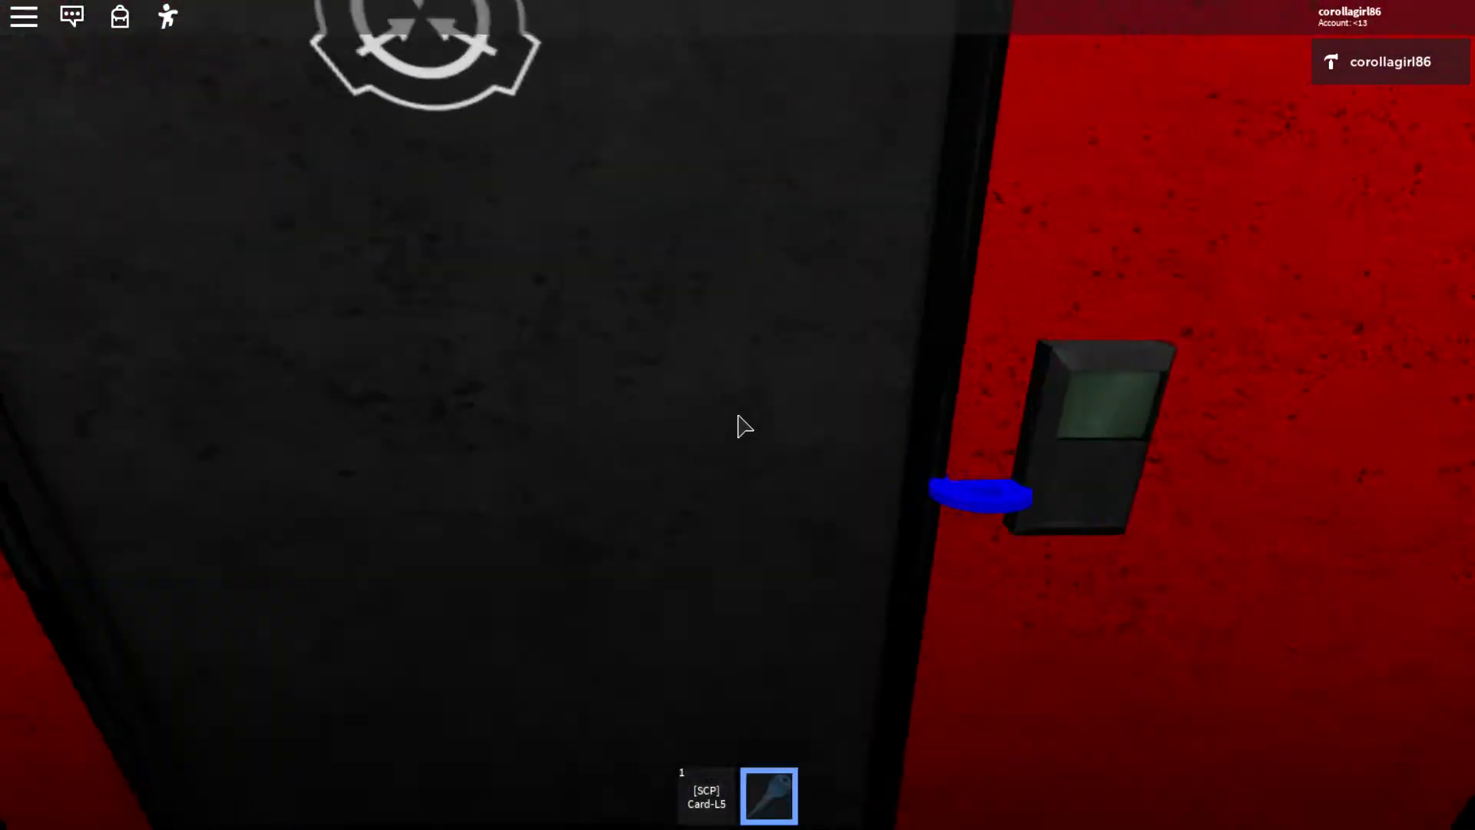
key(s)
key(w)
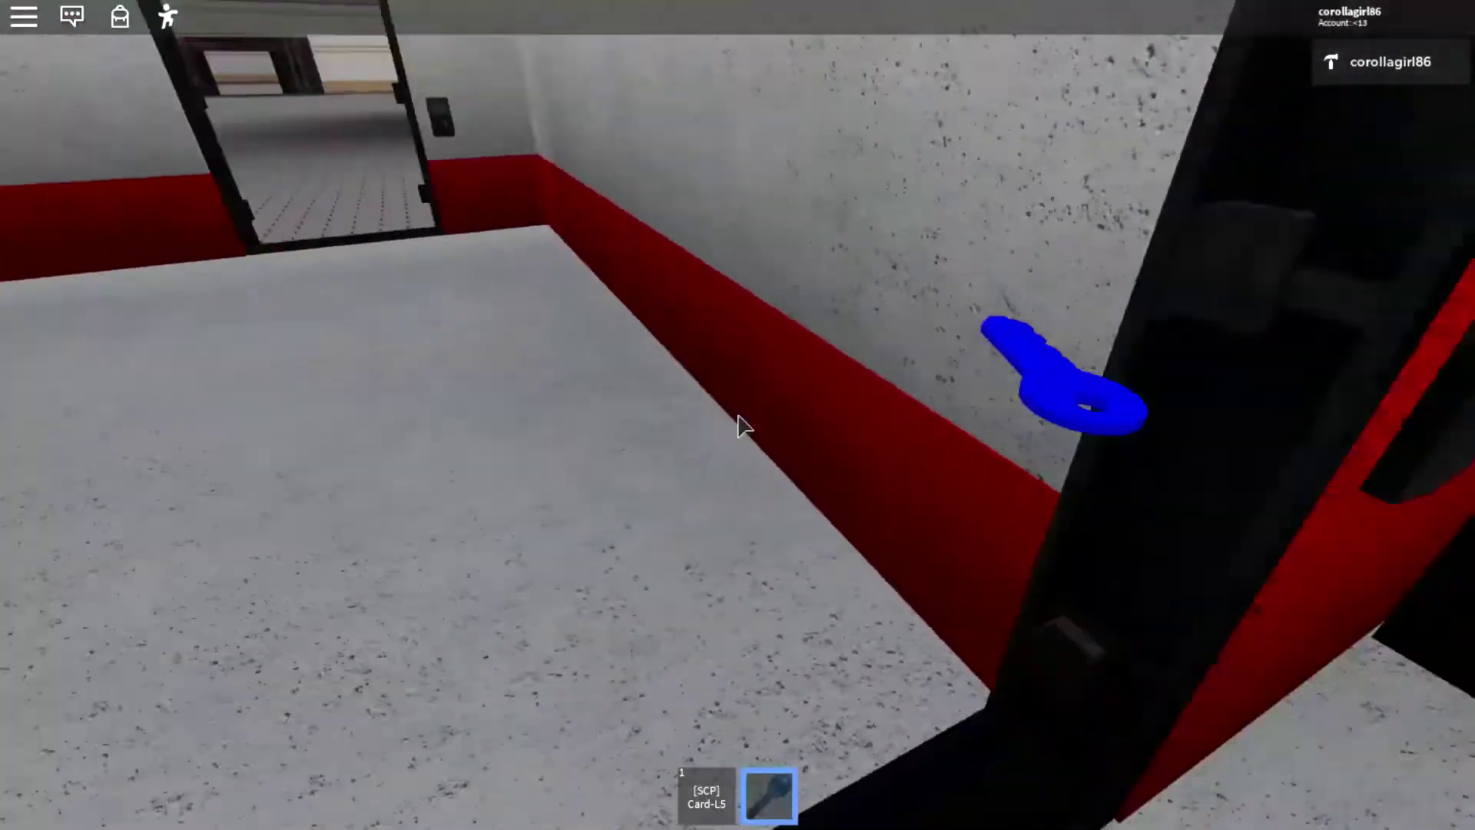
Close the door behind with its reader, then open the black exit door onto the baseplate.
key(Right)
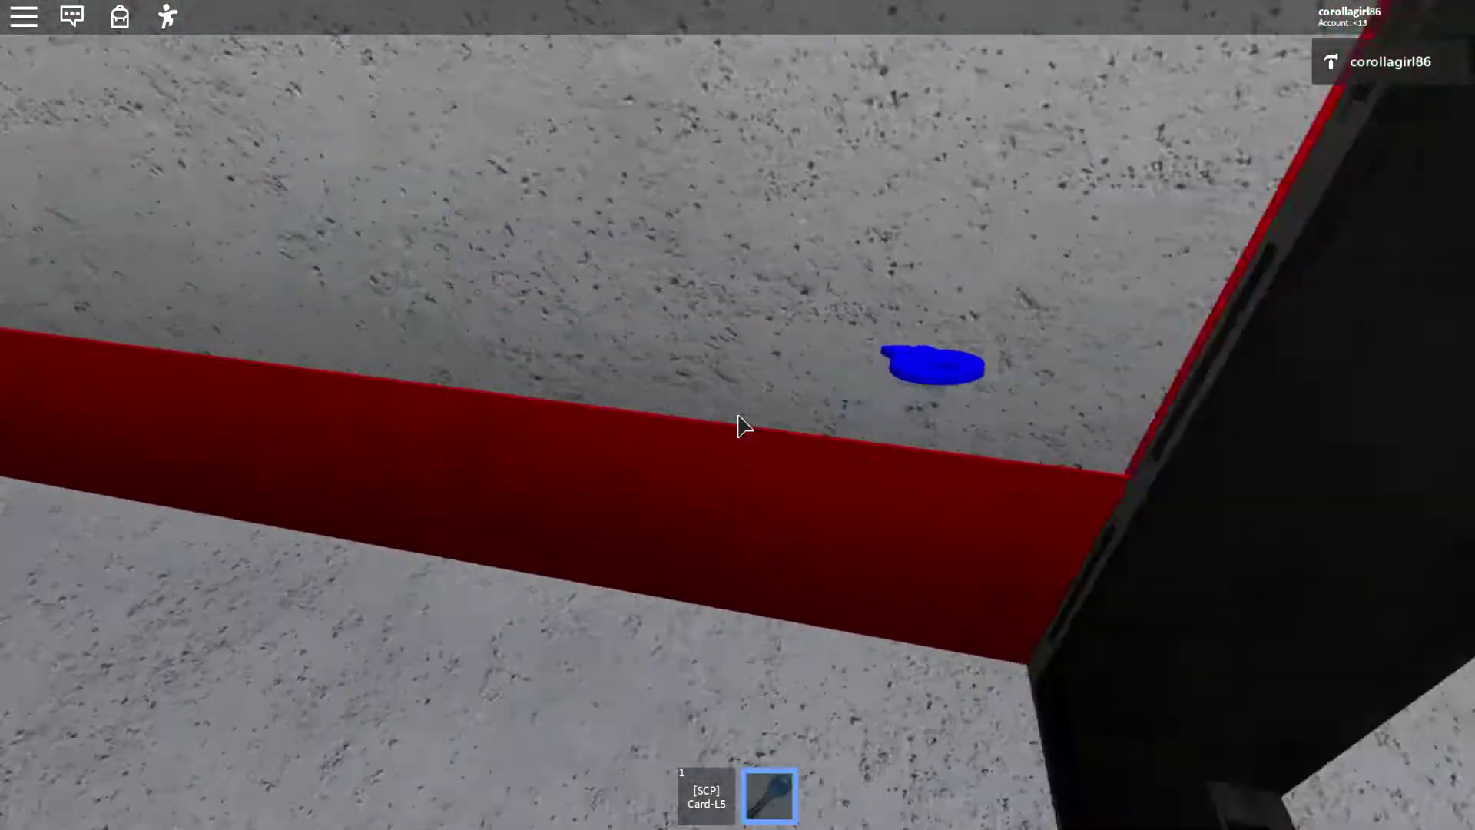
key(Right)
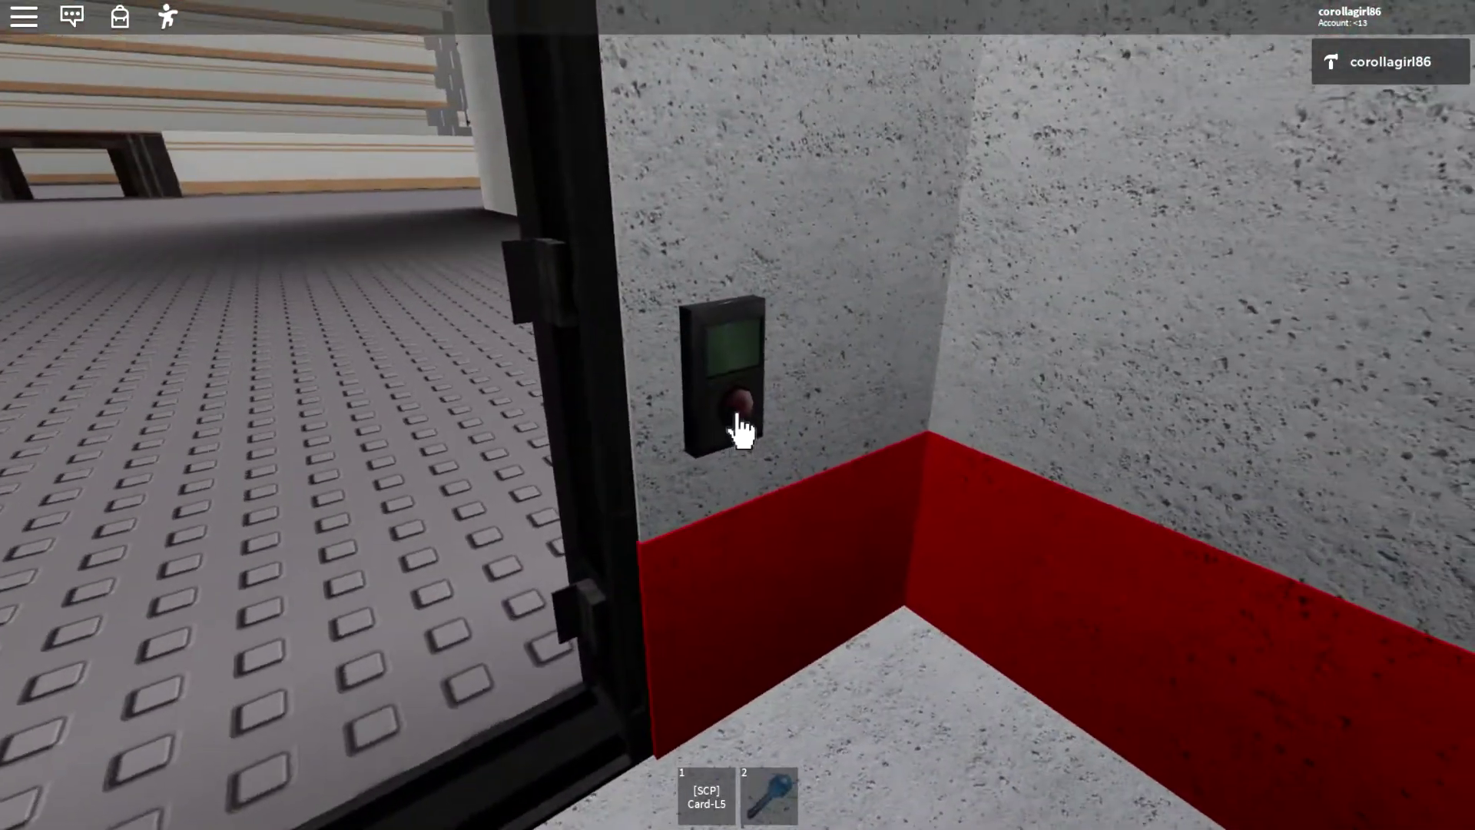
click(741, 426)
key(s)
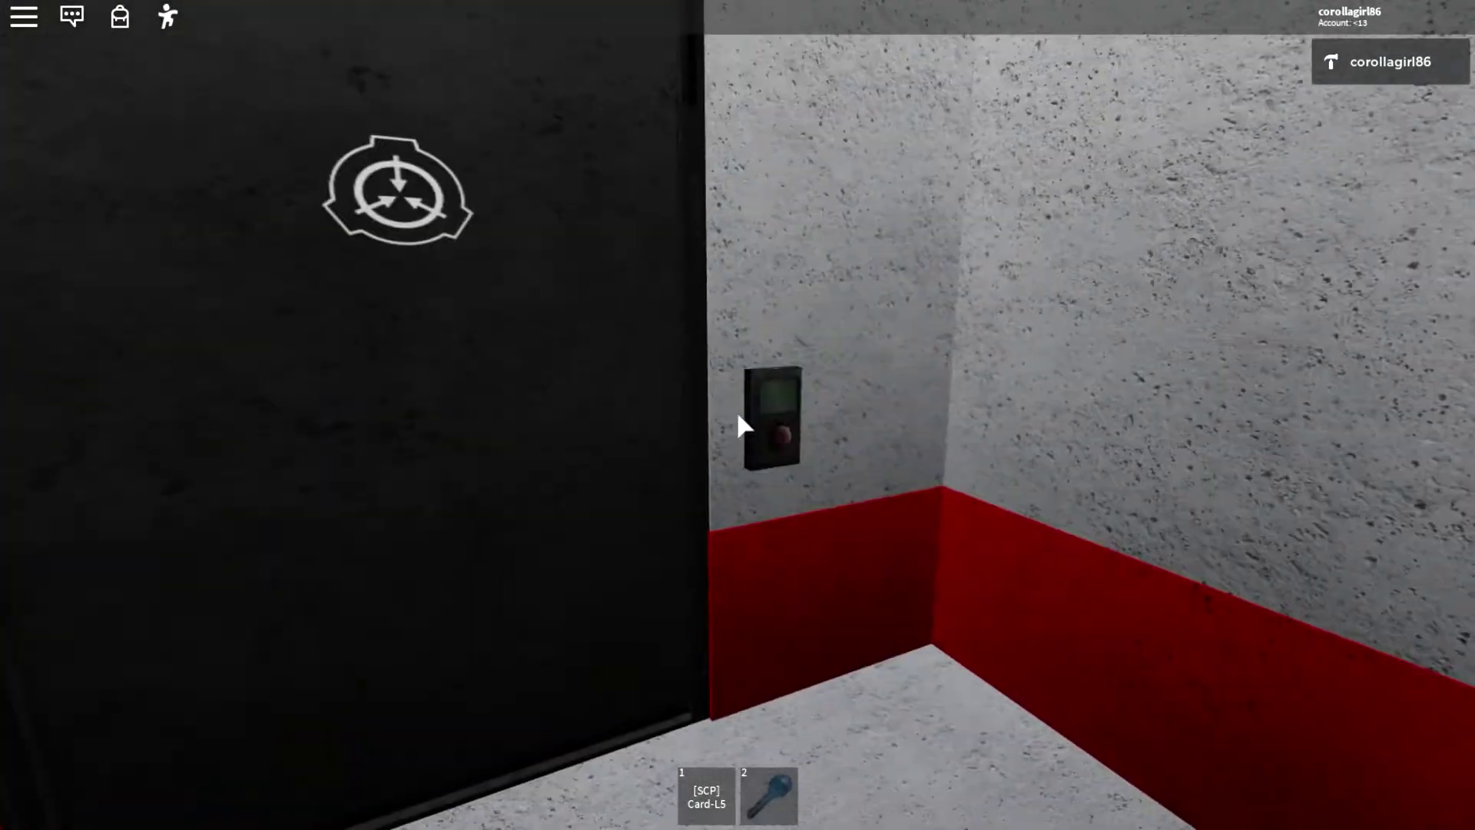
click(741, 427)
key(w)
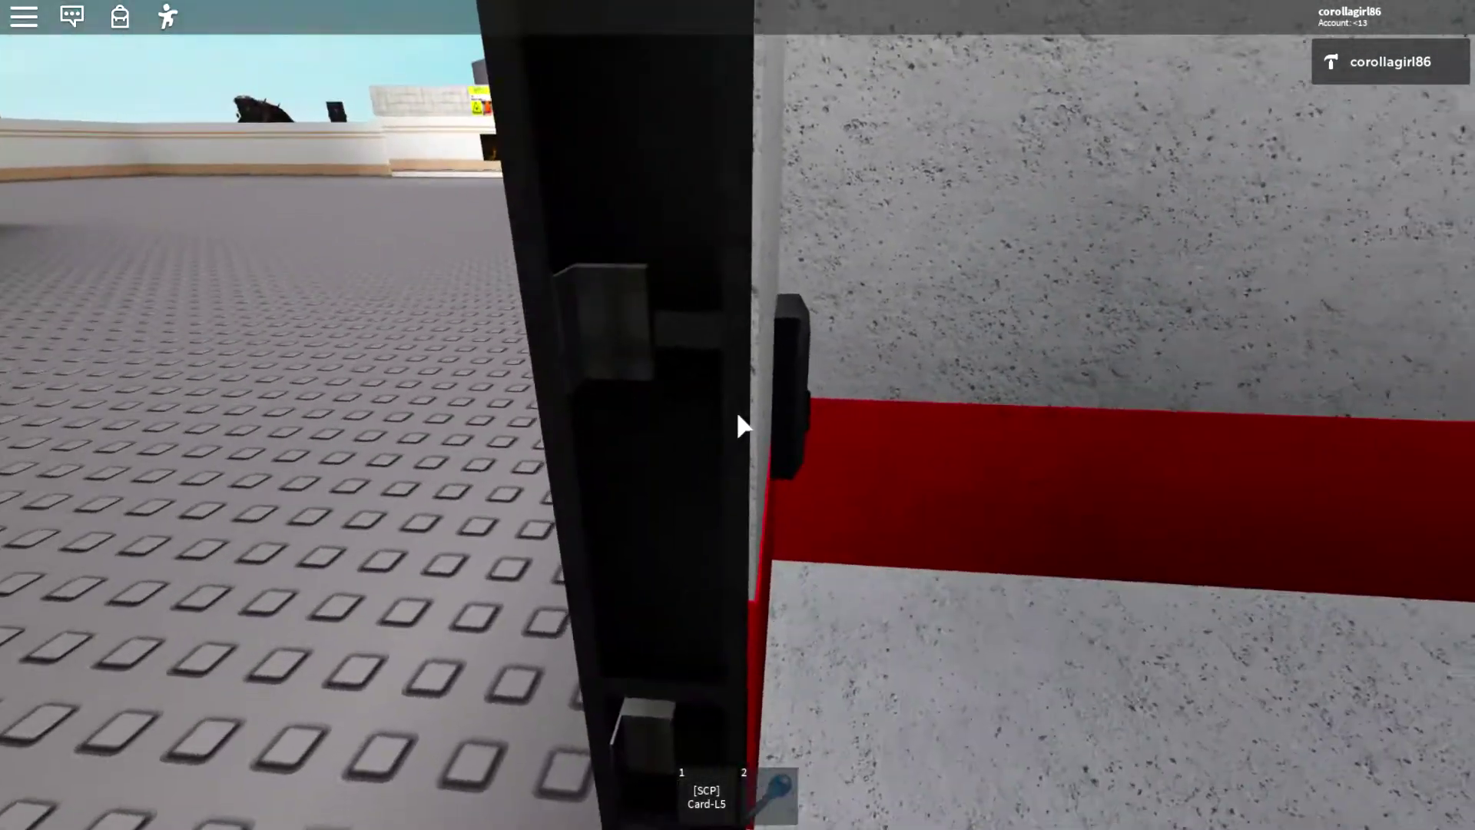
Walk out onto the baseplate, cross to the dark hangar doorway and open its door.
key(Left)
key(w)
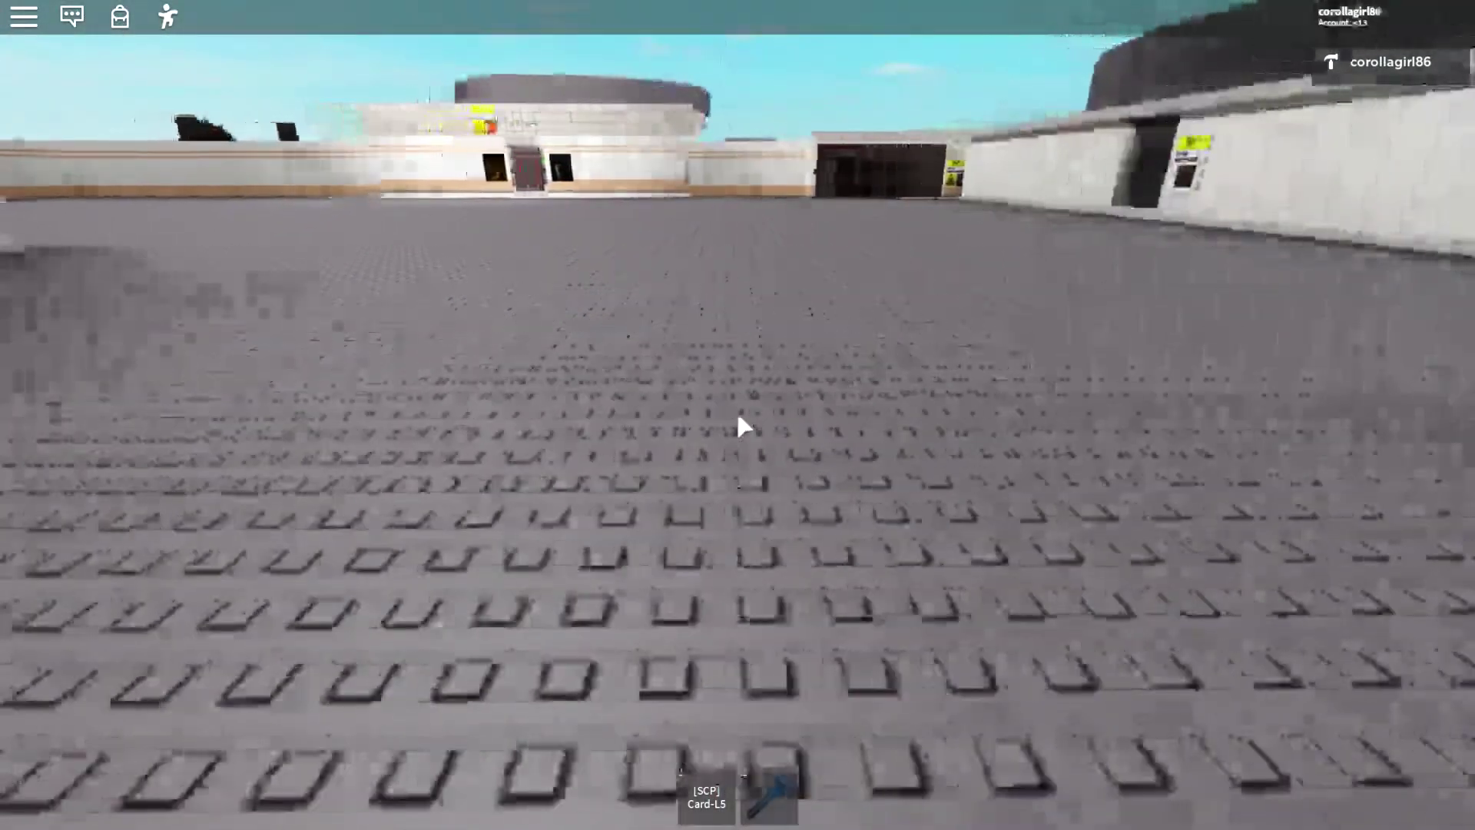
key(Right)
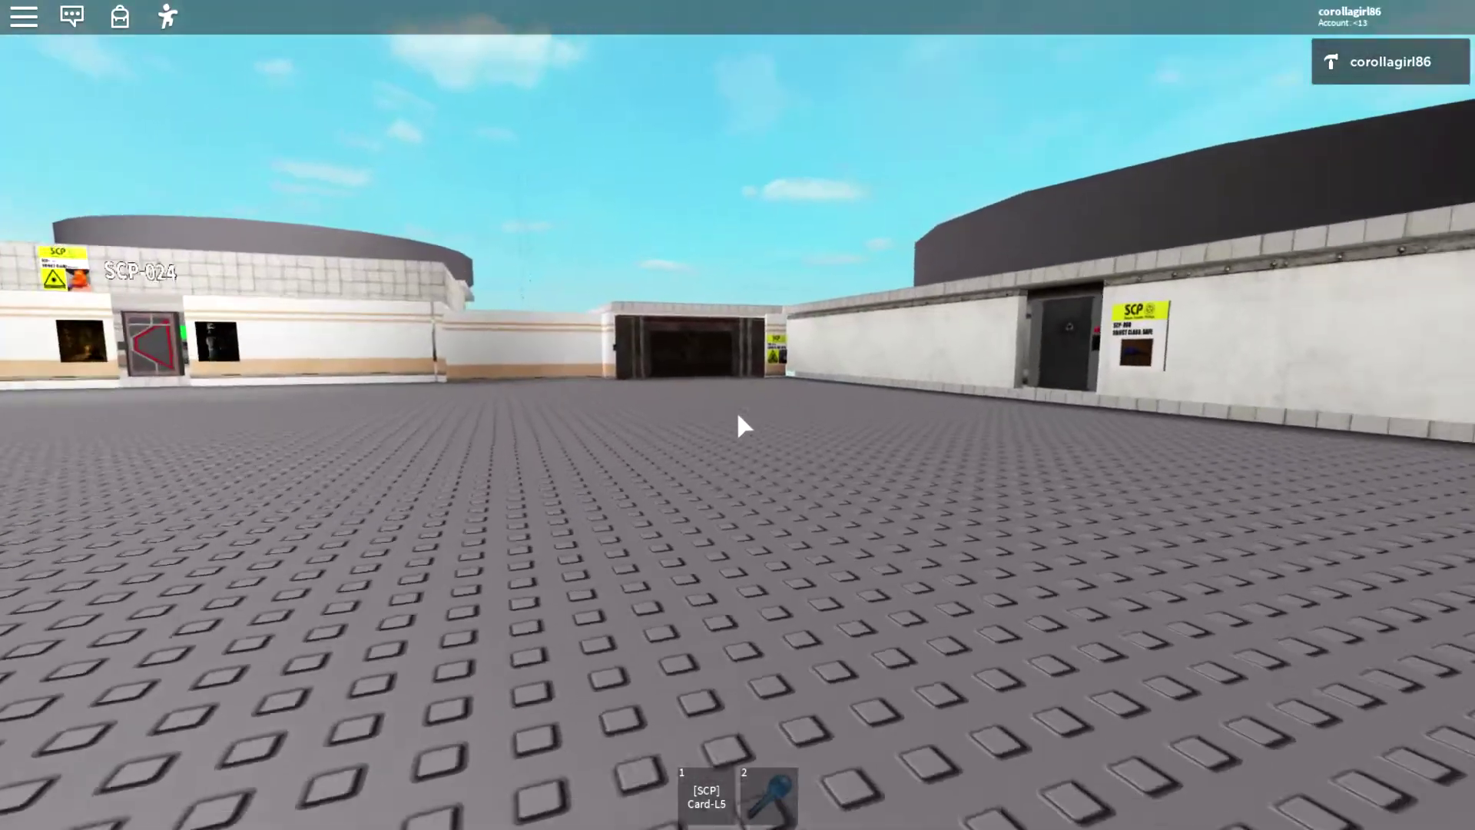
key(w)
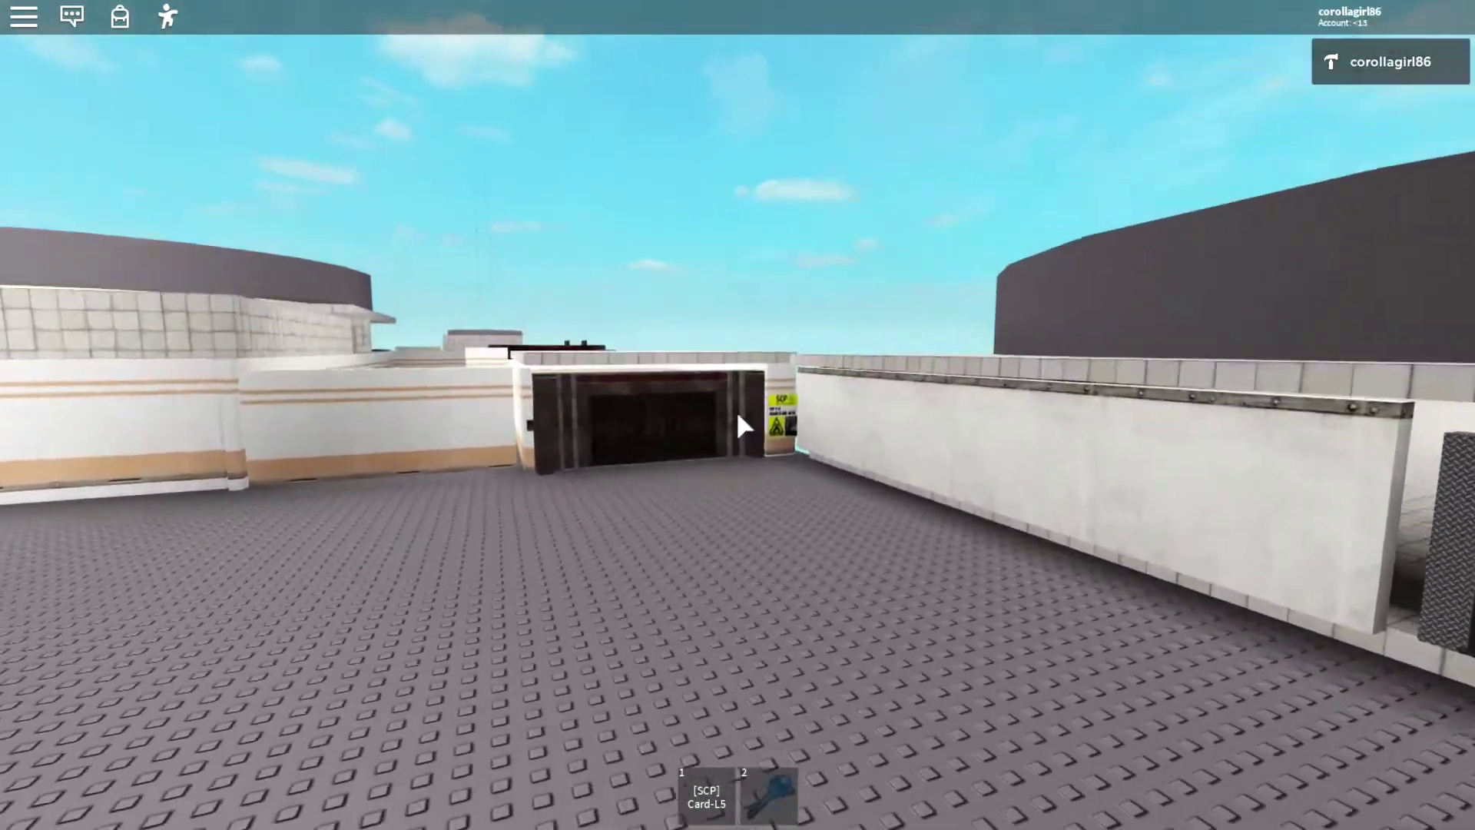
key(w)
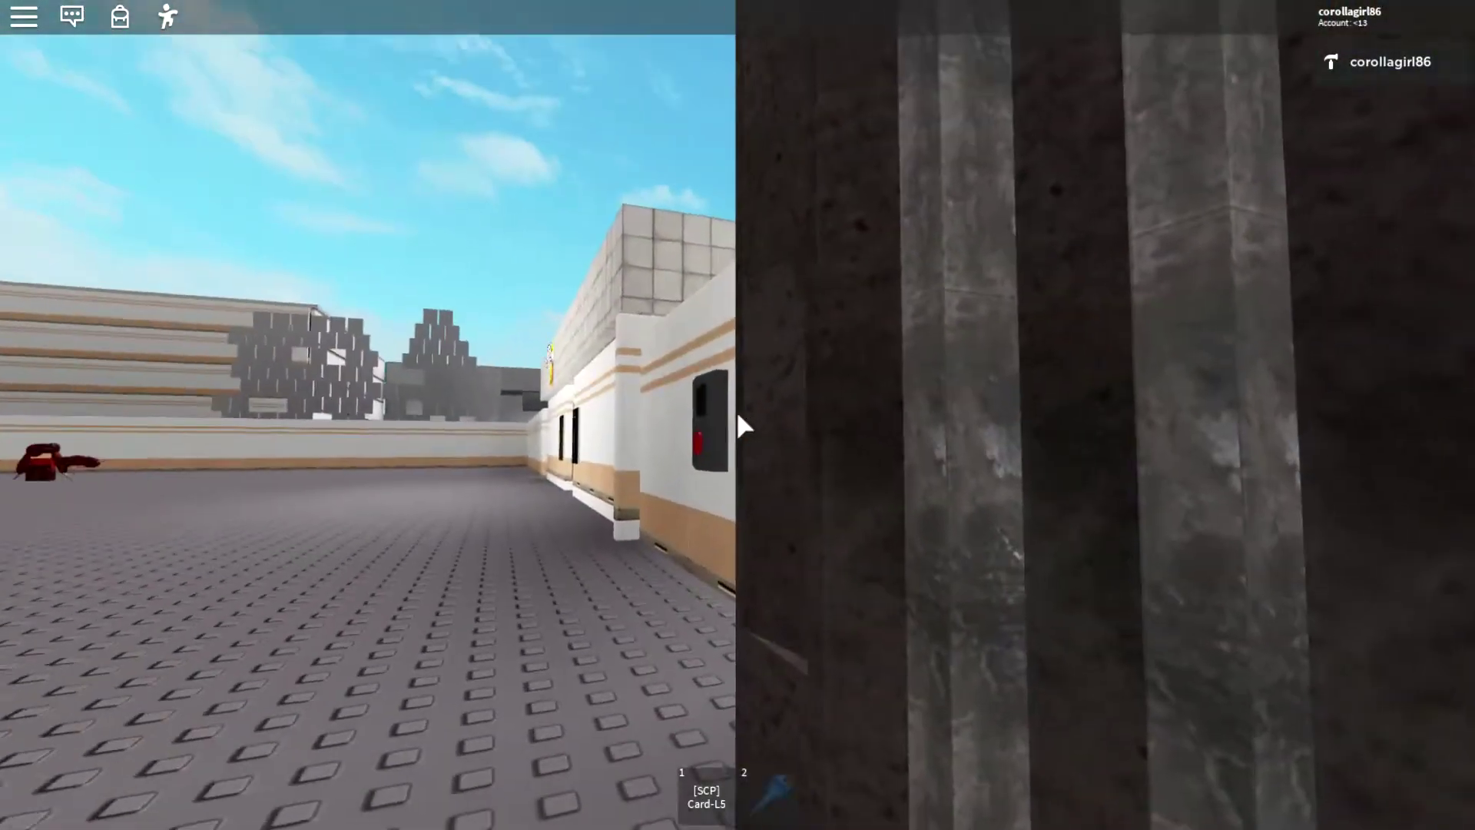
click(738, 429)
Enter the corridor with the yellow tentacled creature and turn back toward the doorway.
key(Right)
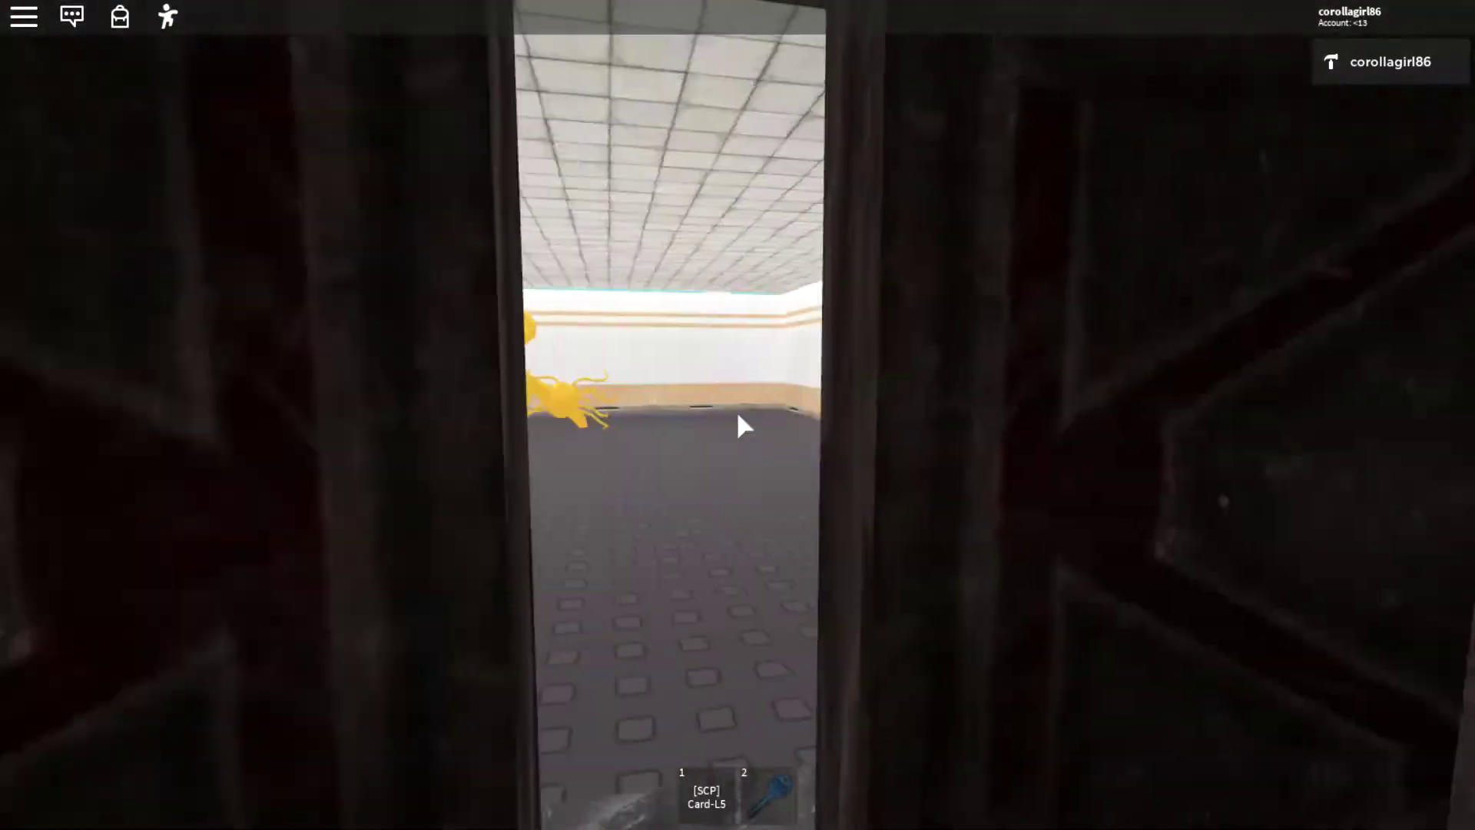
key(w)
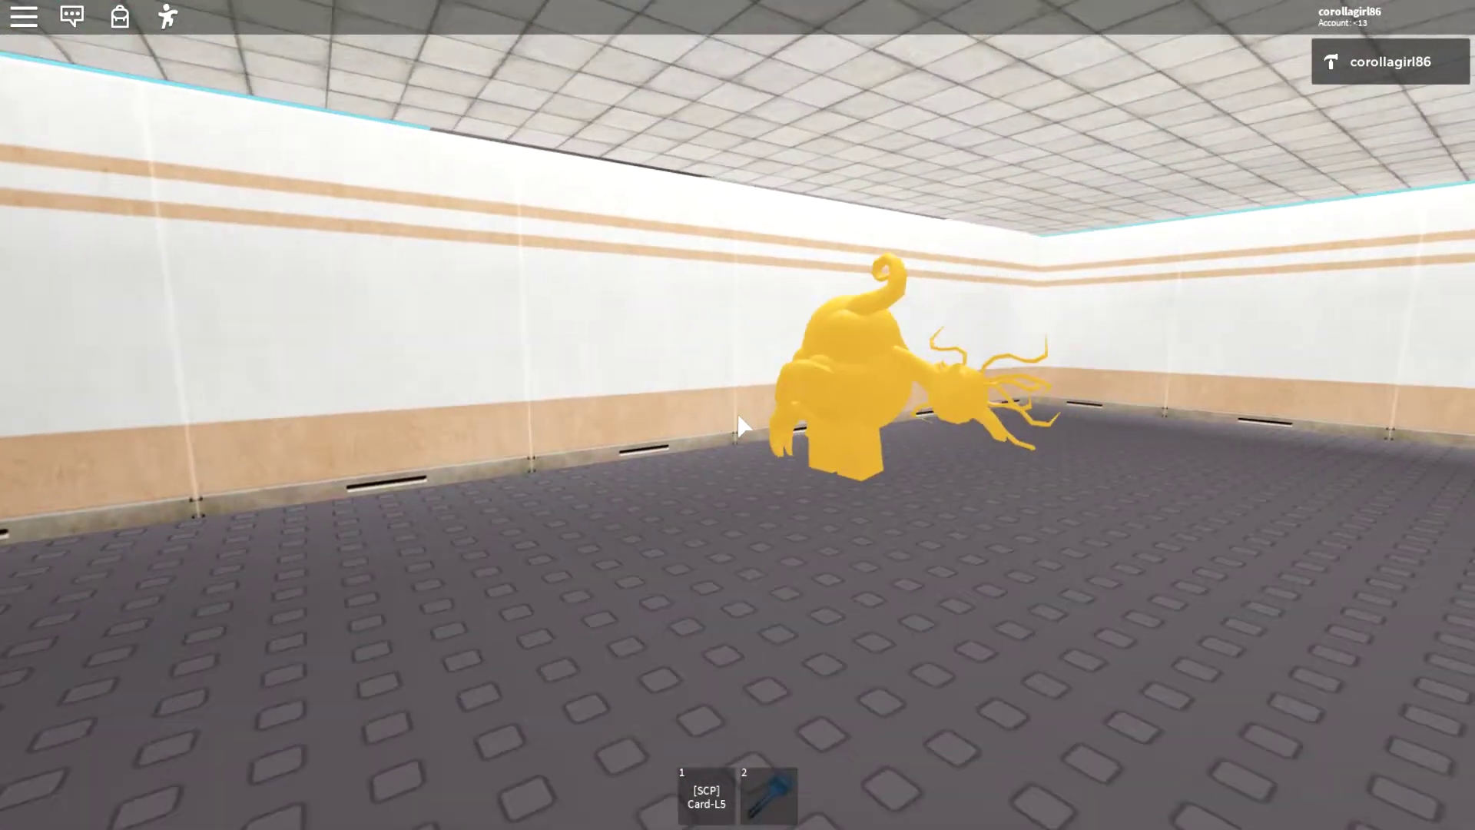
key(Left)
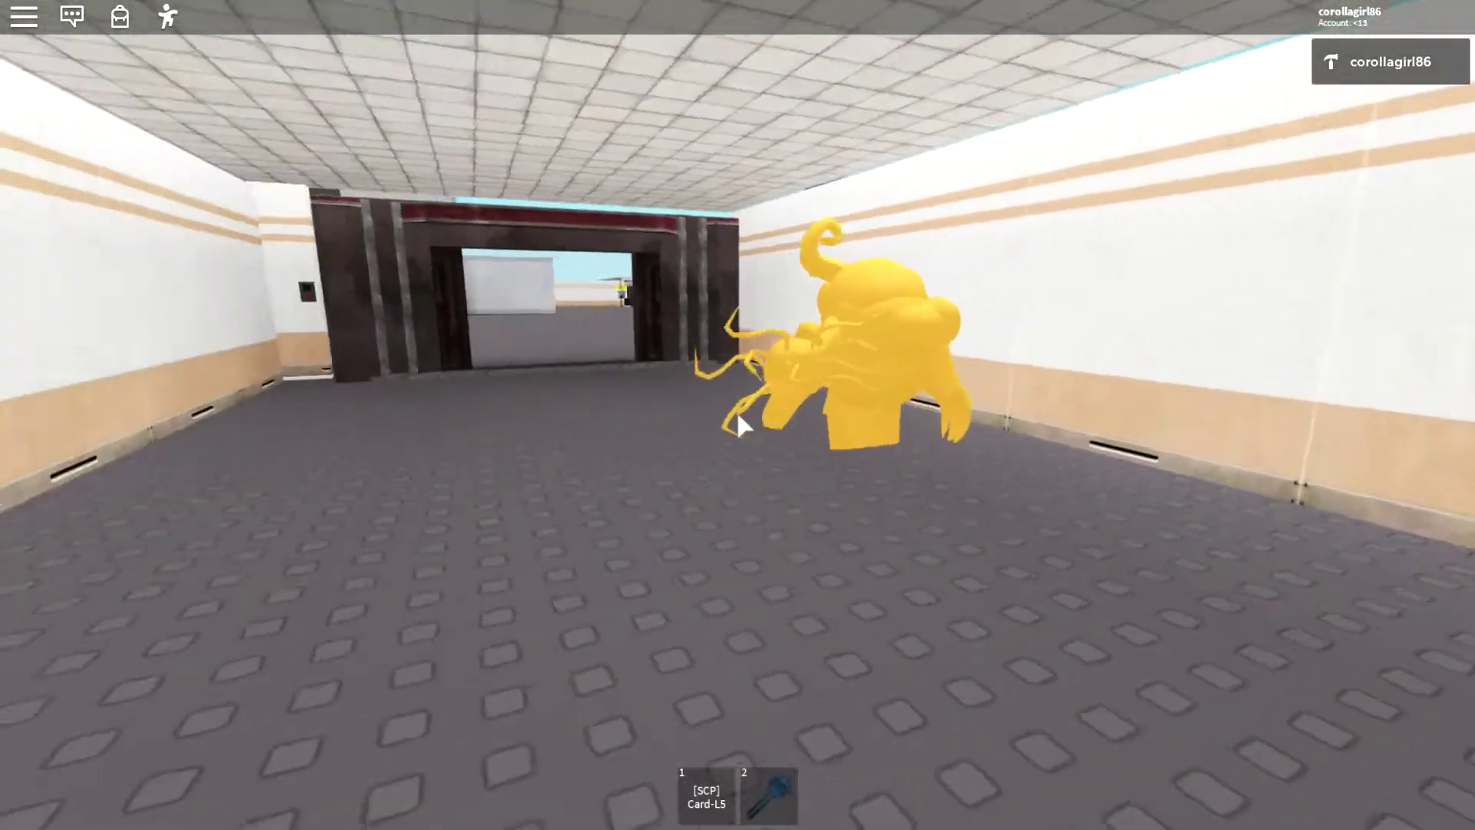
key(w)
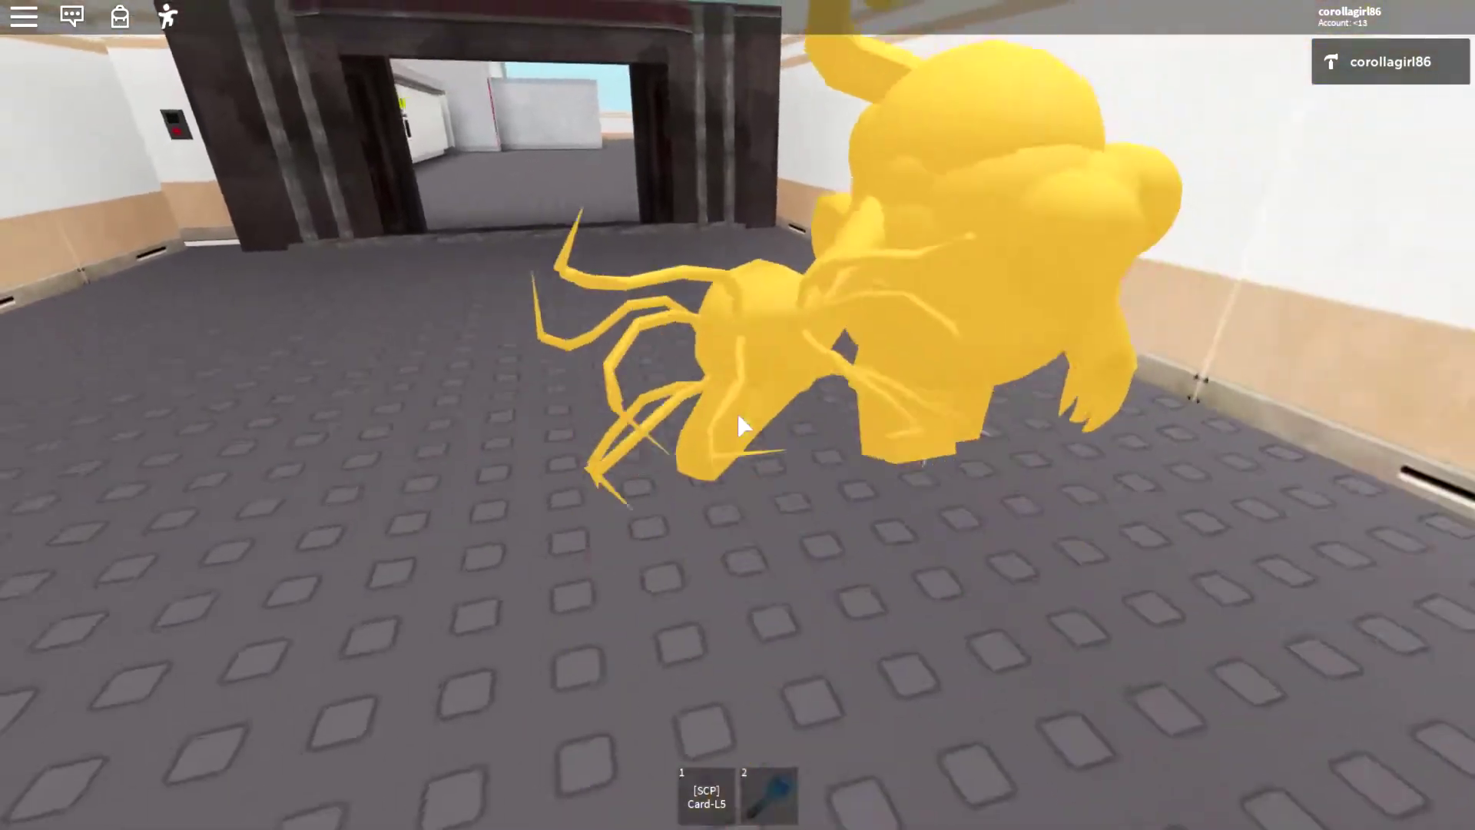
Exit through the doorway by the card reader into the courtyard and look across it.
key(Left)
key(Right)
key(w)
key(Left)
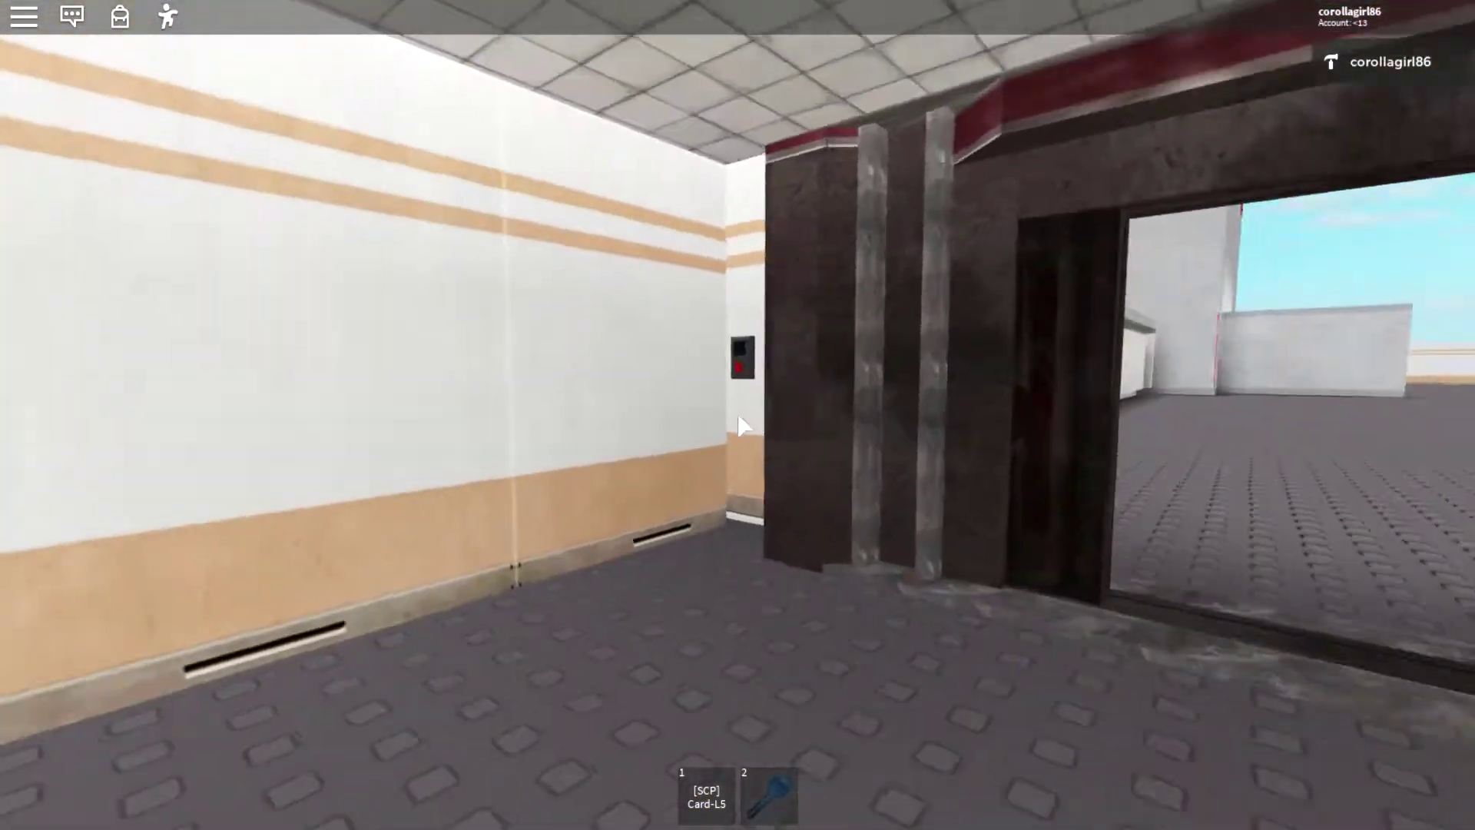
key(w)
key(Right)
key(w)
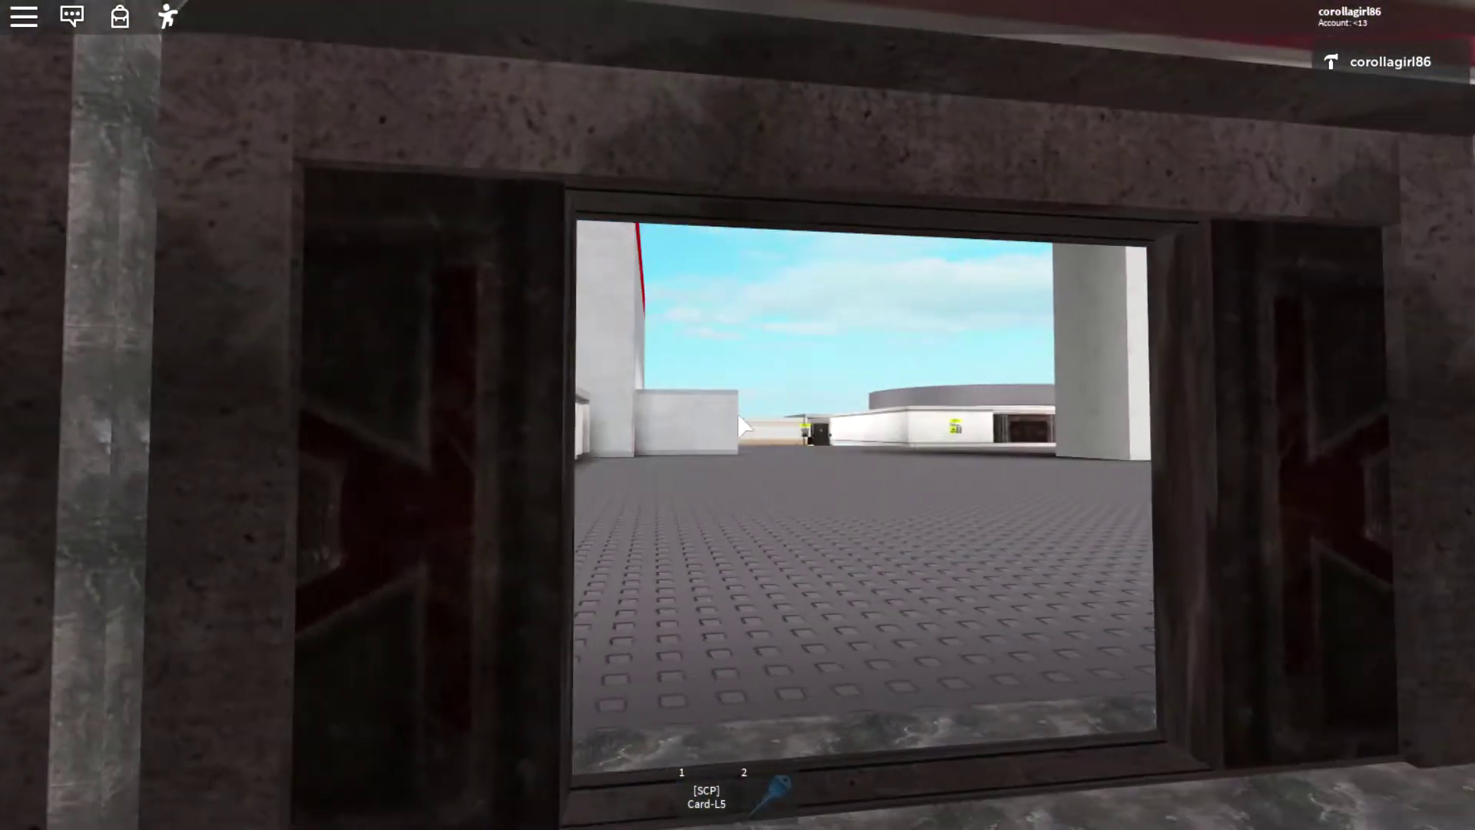
key(Right)
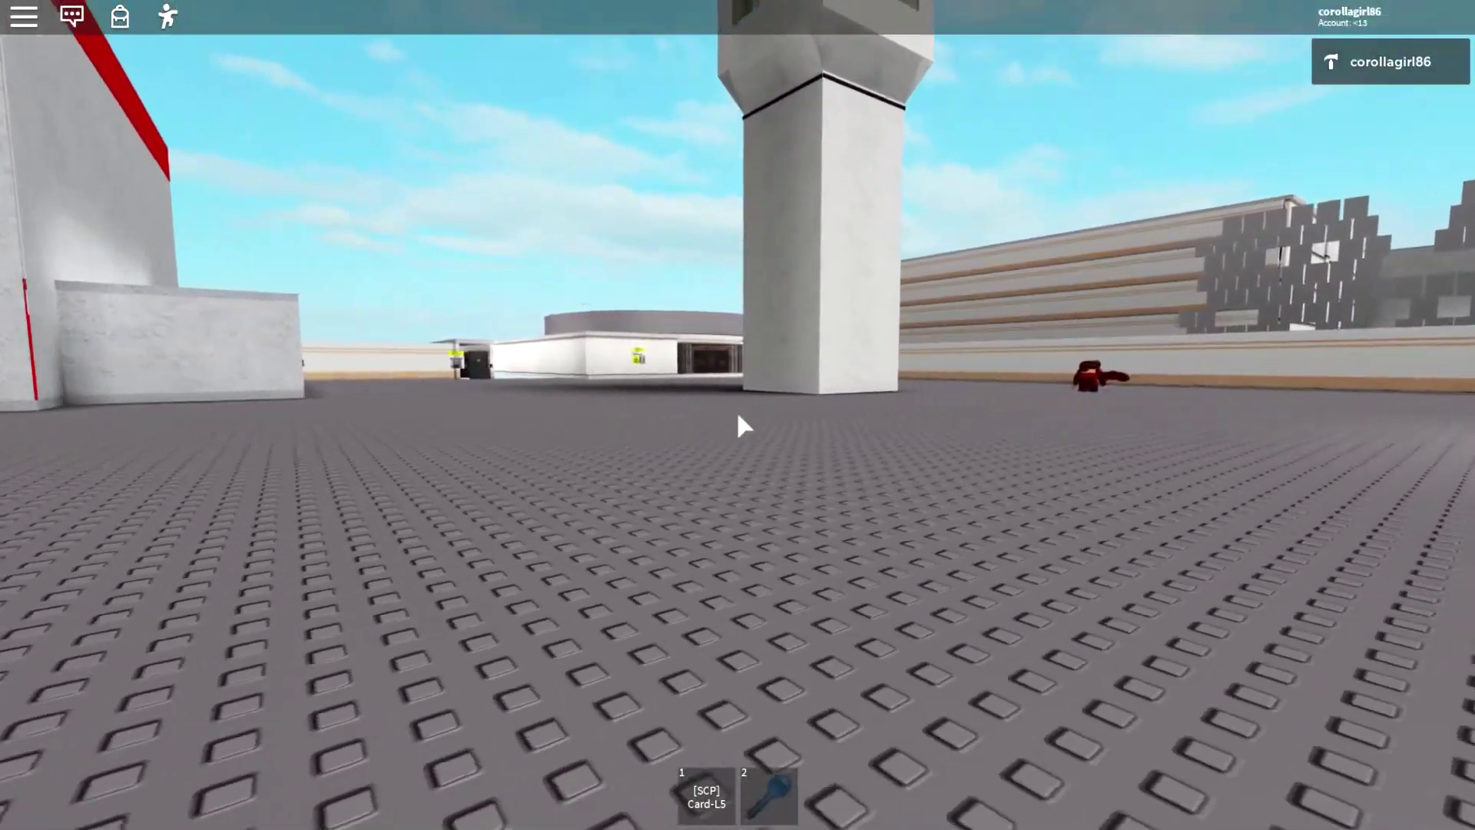
Walk into the SCP-024 building and head along the panels toward SCP-1950.
key(Right)
key(Right)
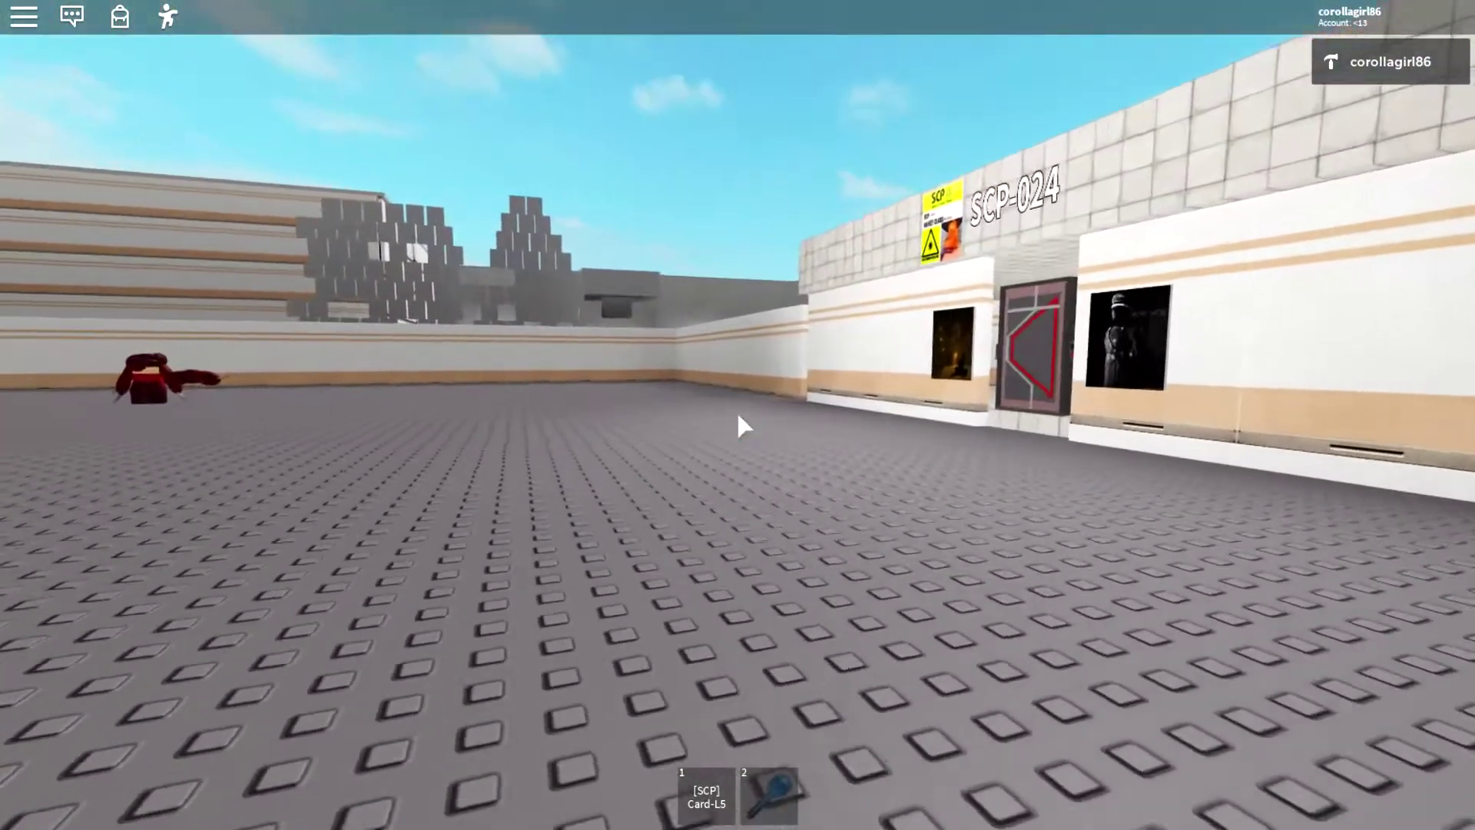
key(Right)
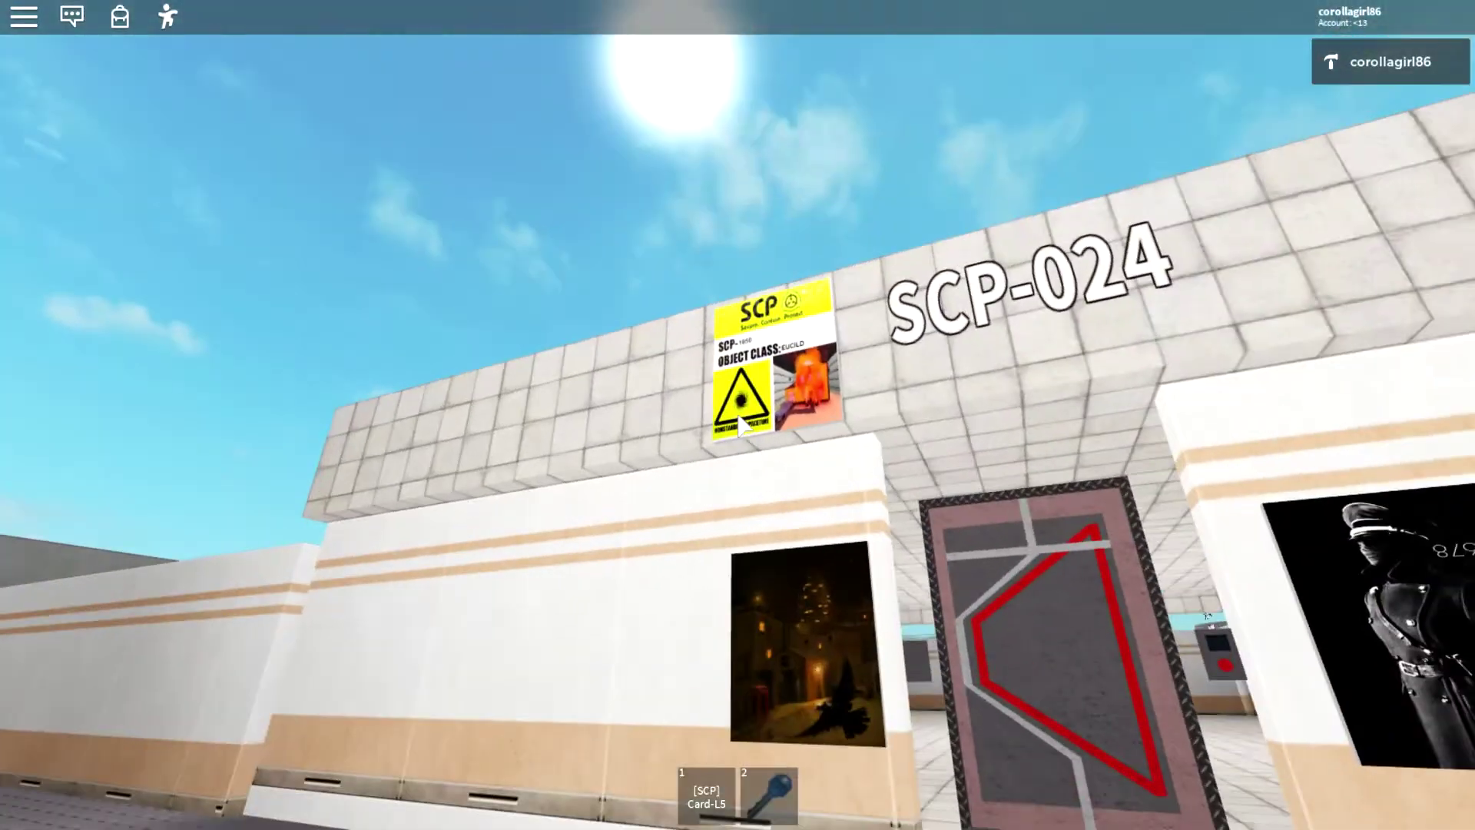
key(w)
key(w)
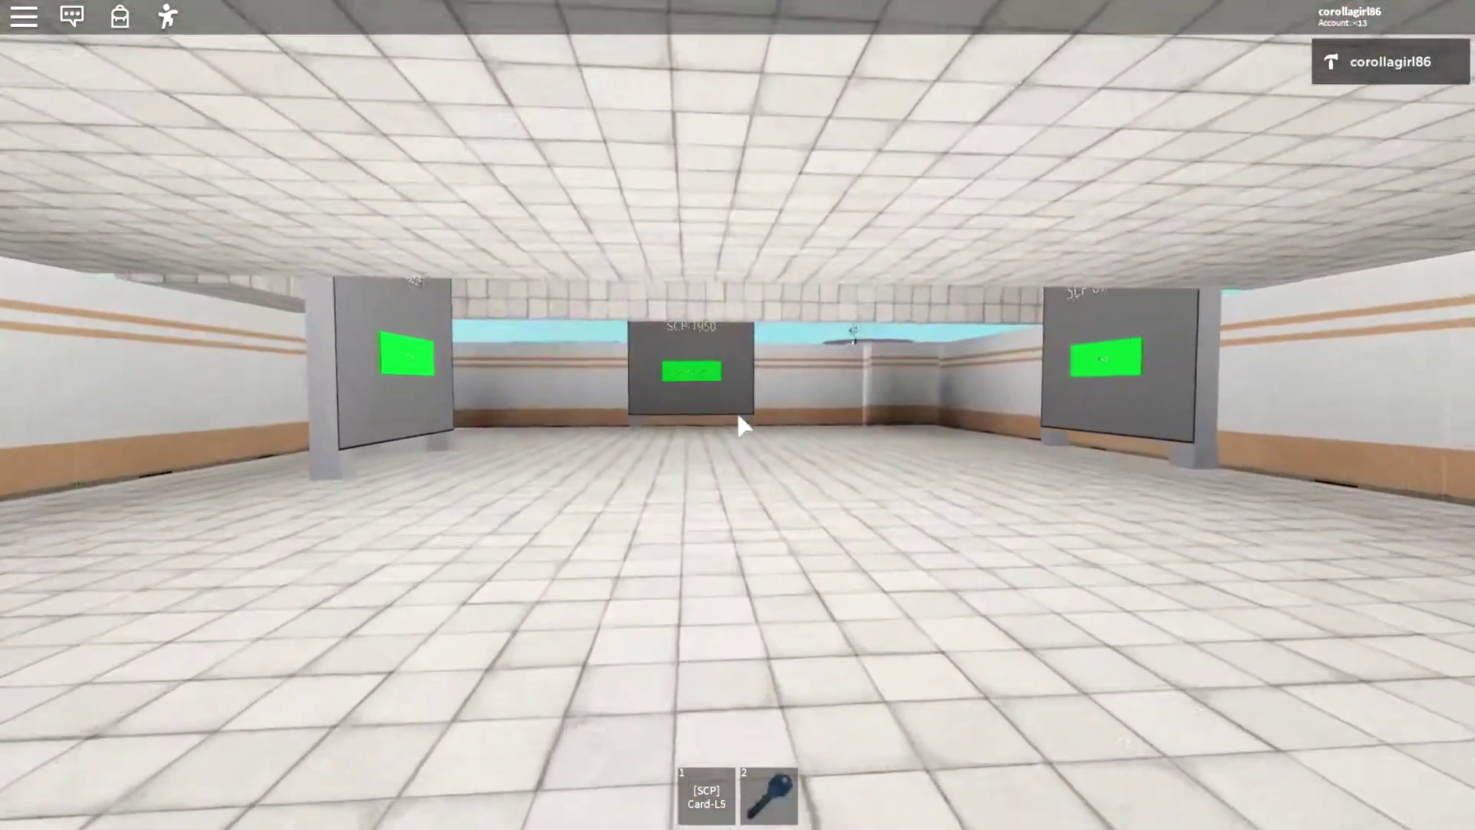
key(Right)
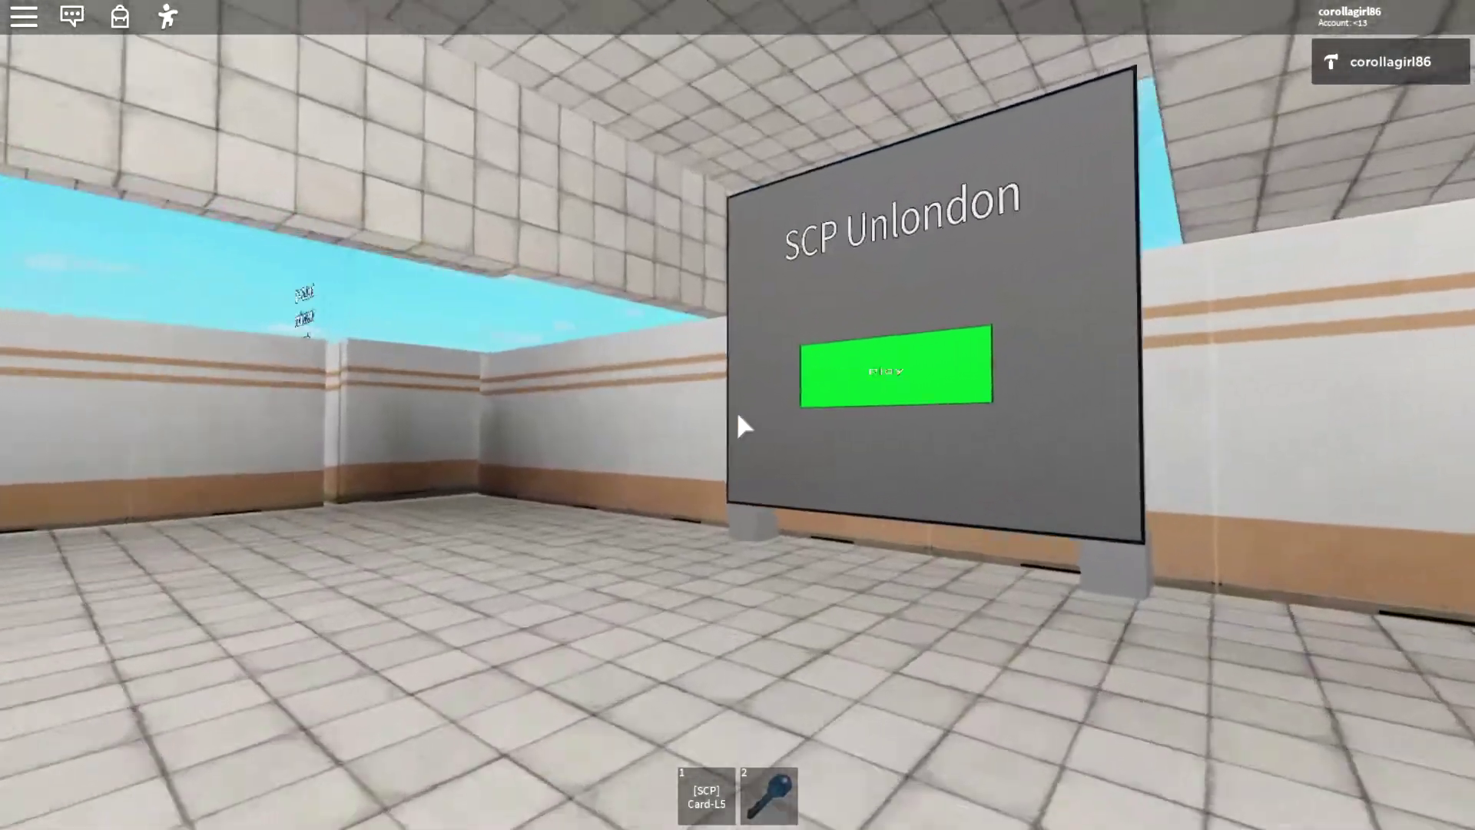
key(w)
key(Left)
key(Right)
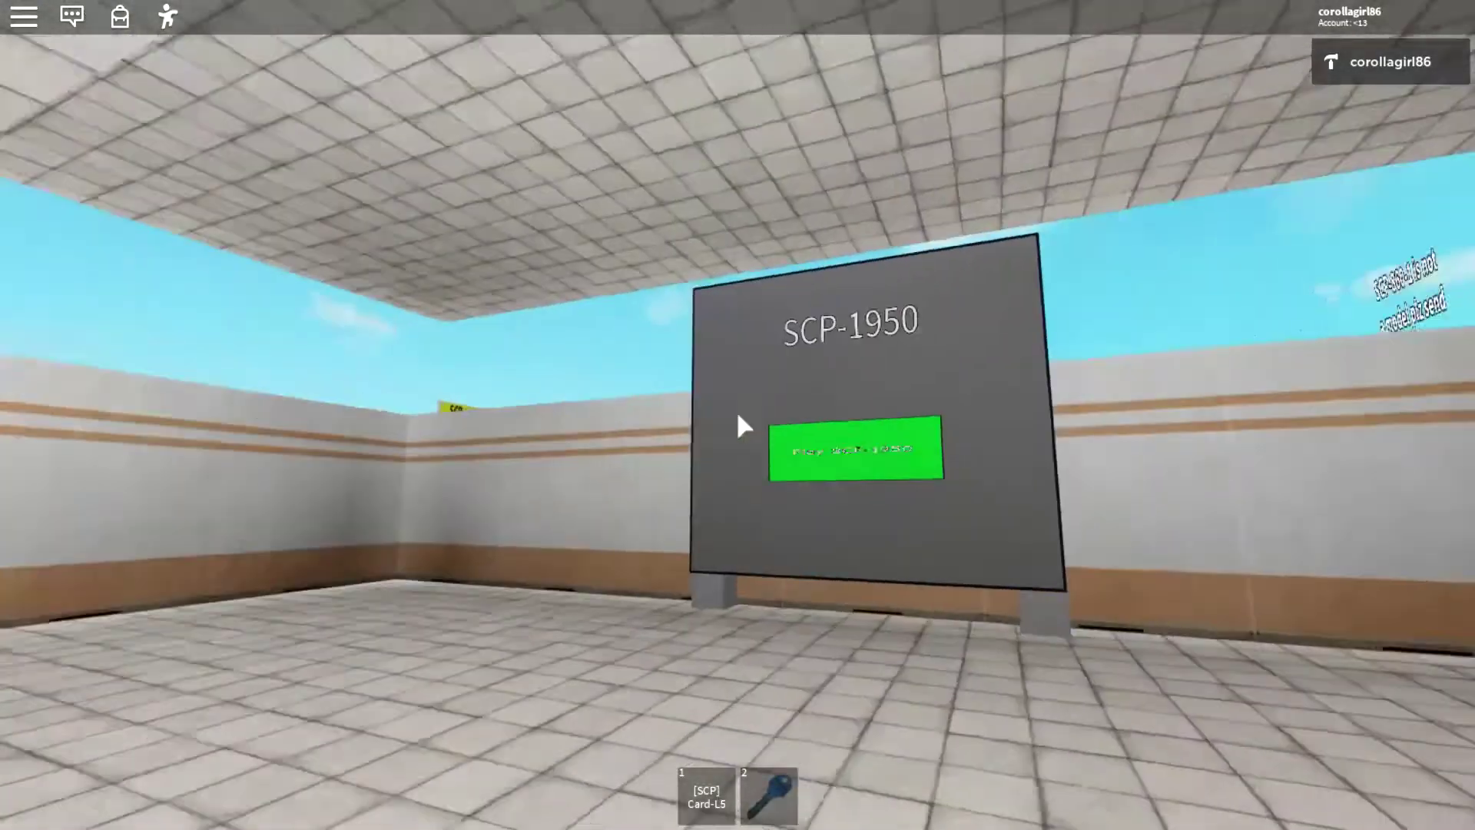
Position the avatar squarely in front of the SCP-1950 board, ready to start it.
key(w)
key(Right)
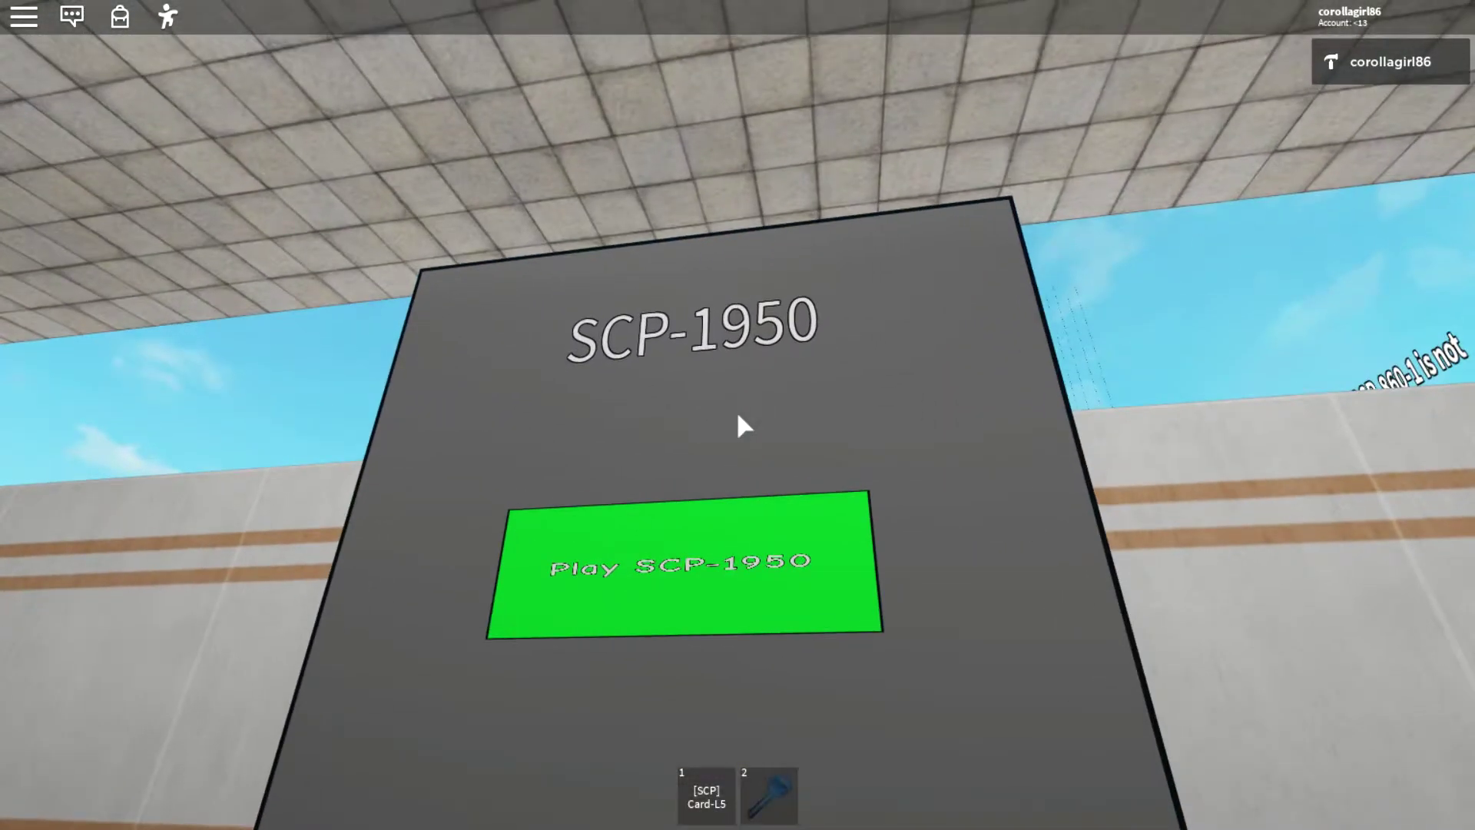
key(w)
key(s)
key(Right)
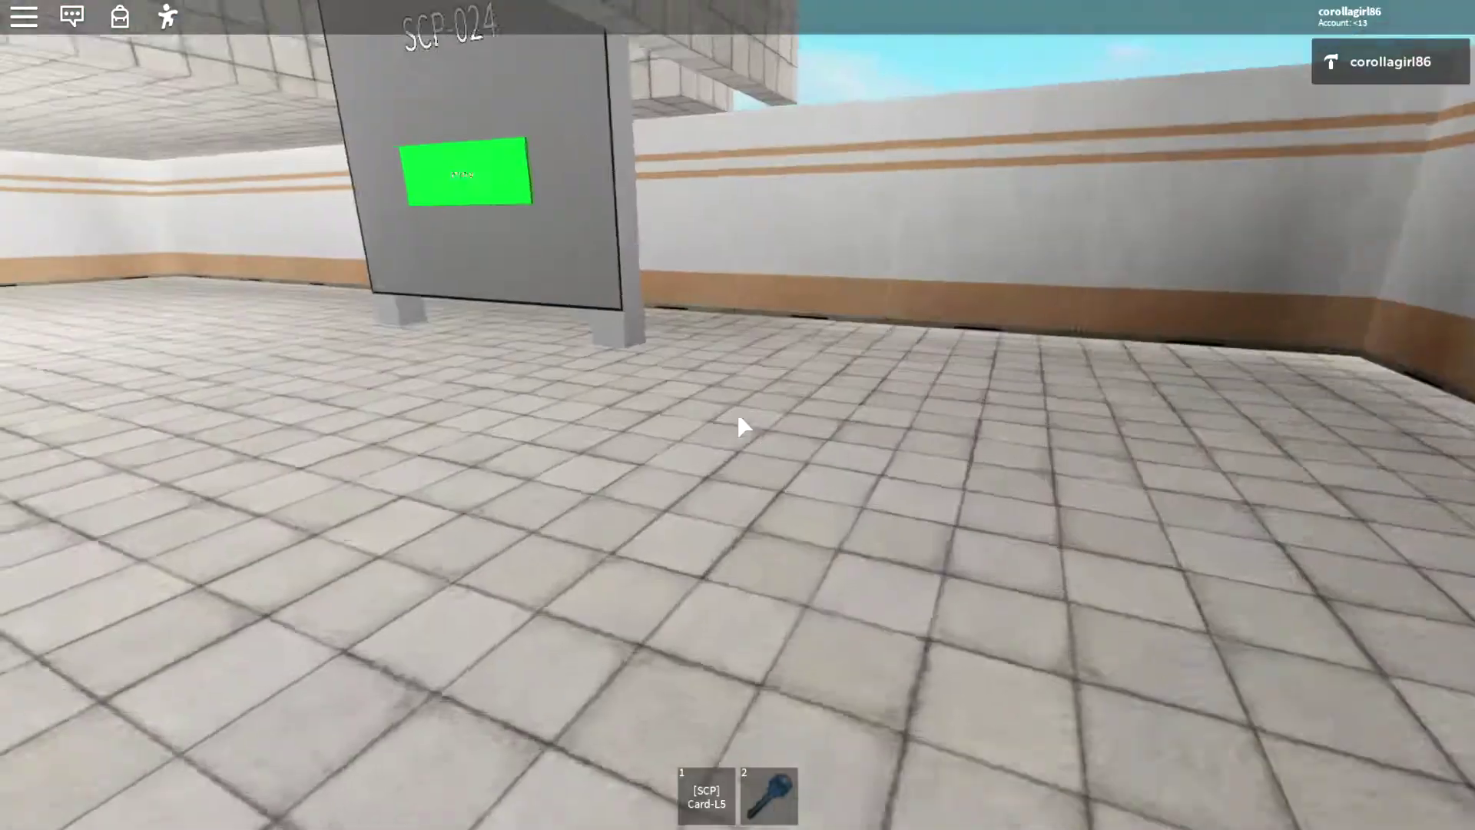
key(Left)
key(w)
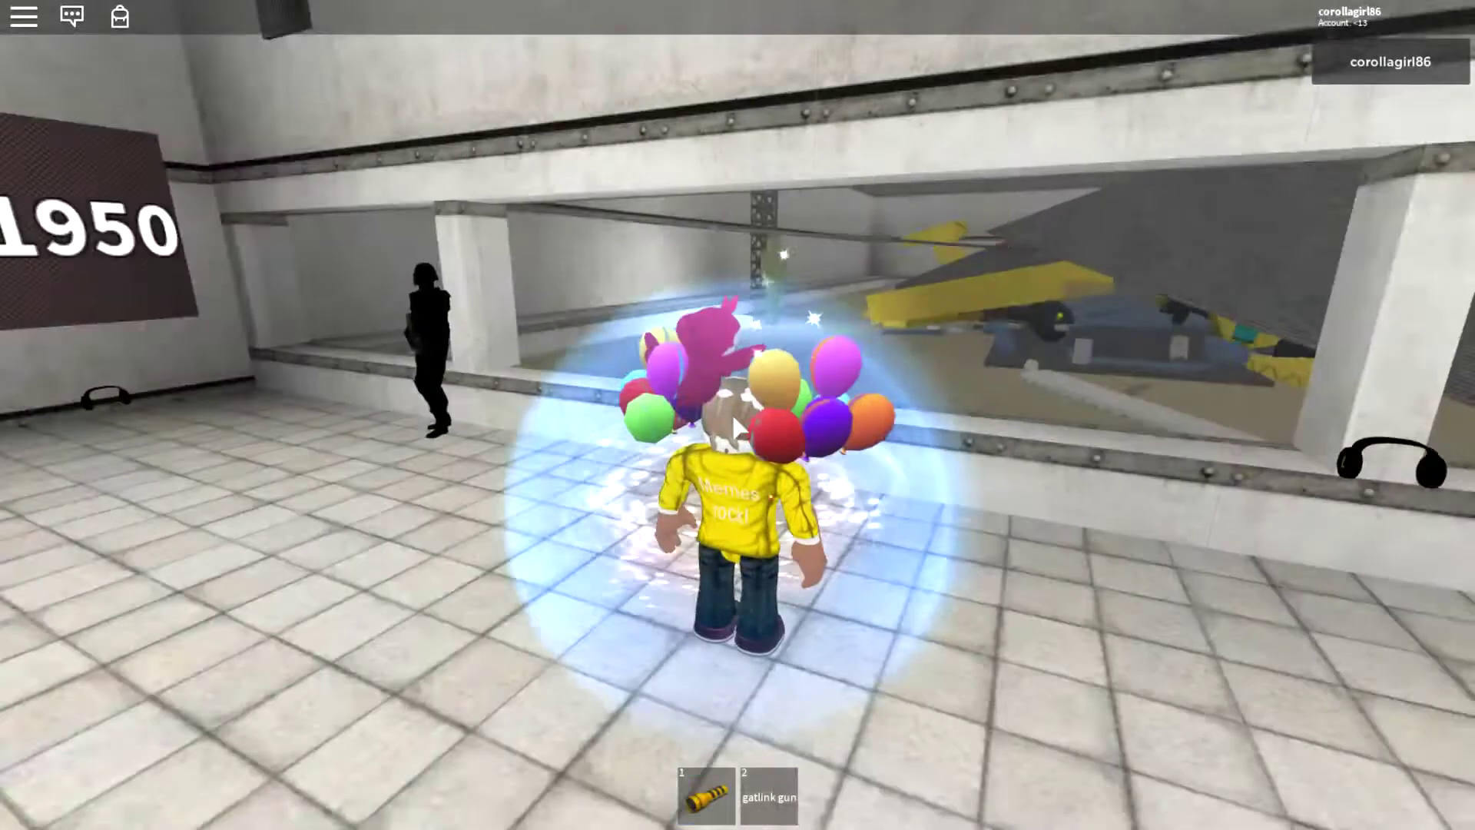
Walk the SCP-1950 corridor and watch the yellow house burn through the viewing window.
key(Left)
key(Left)
key(Left)
scroll(738, 424, up, 3)
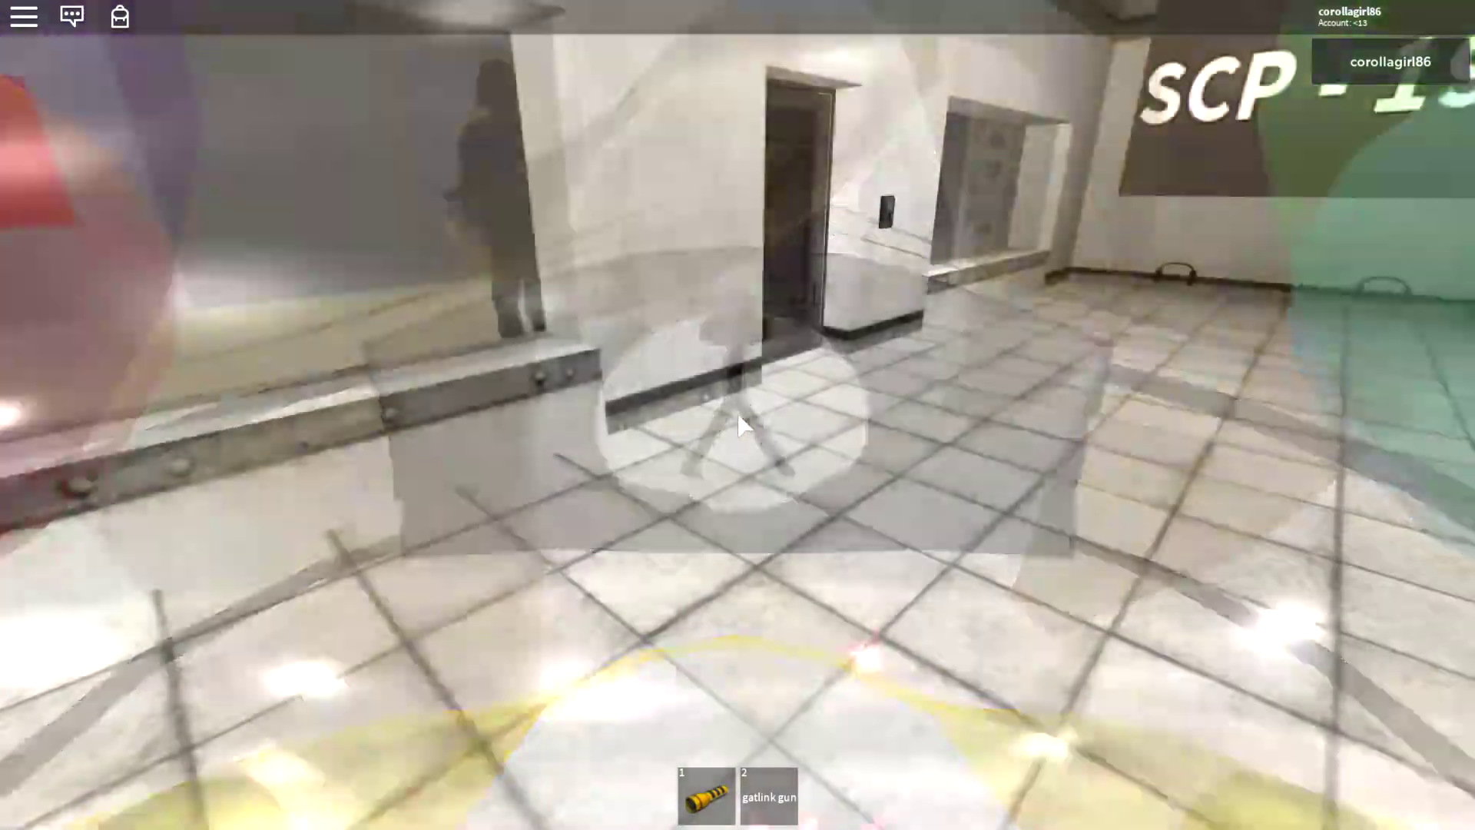
key(Left)
key(Left)
key(Left)
key(w)
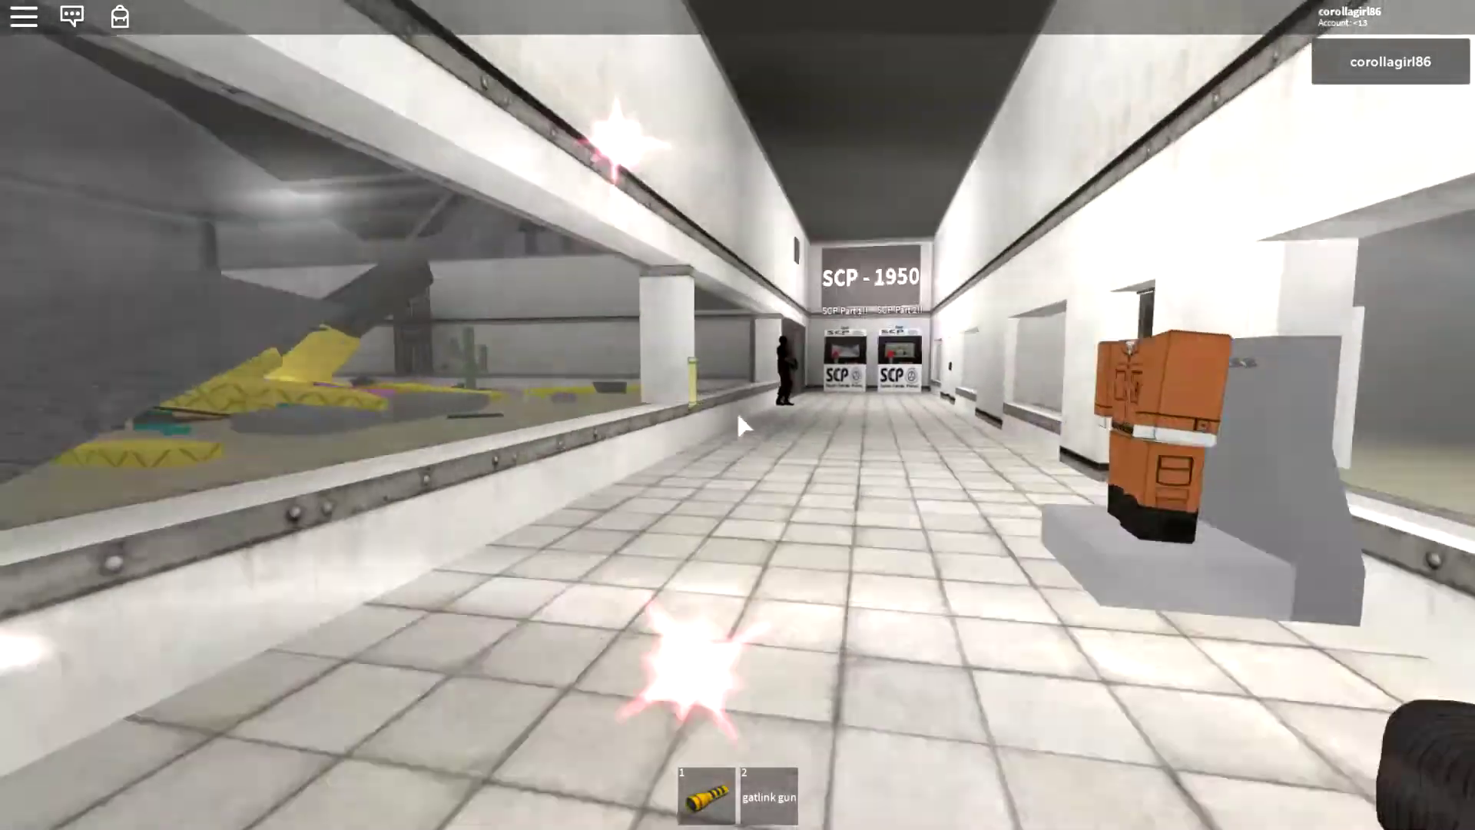
key(w)
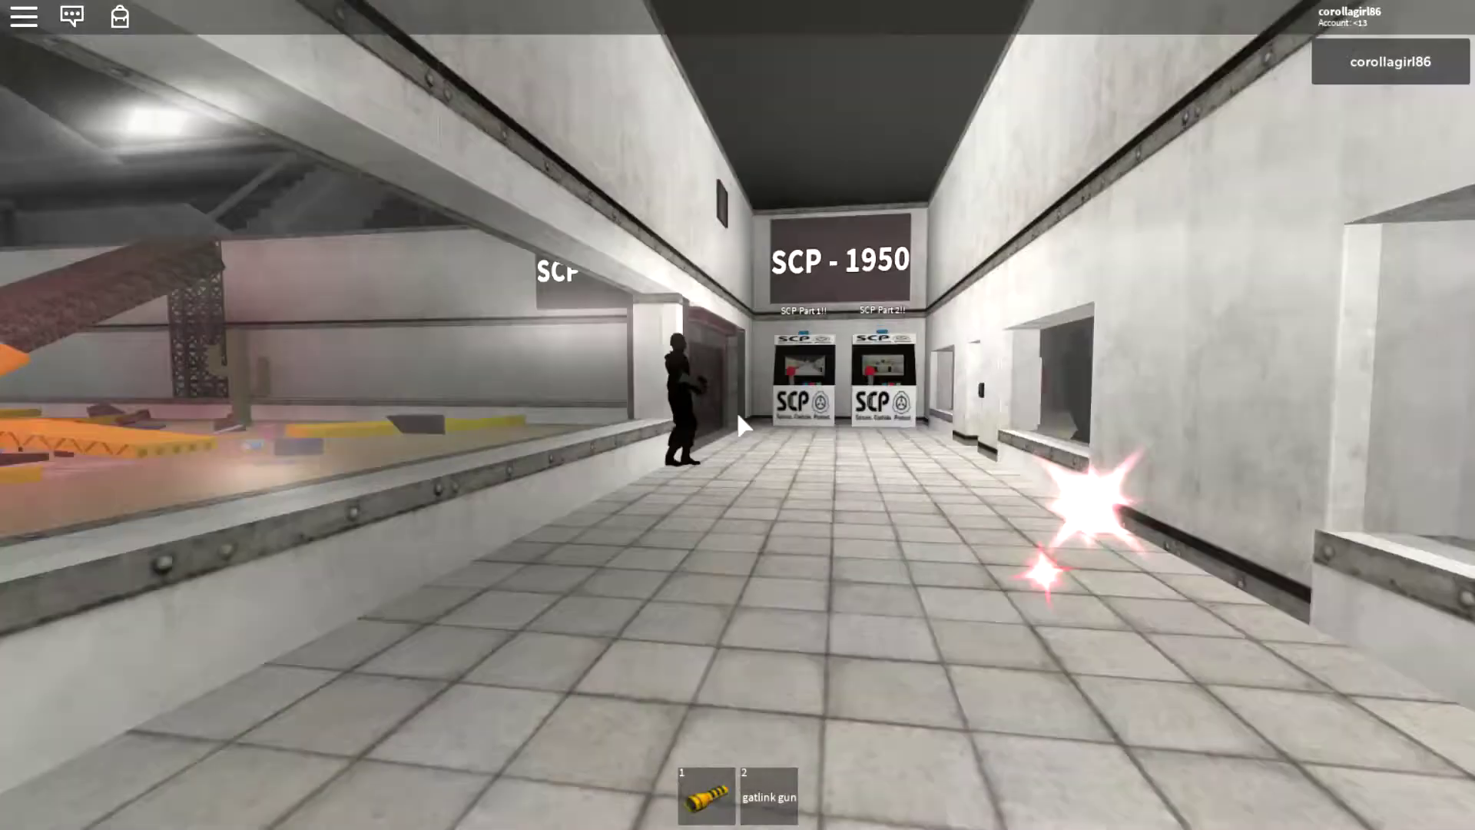
key(Left)
key(Left)
key(Left)
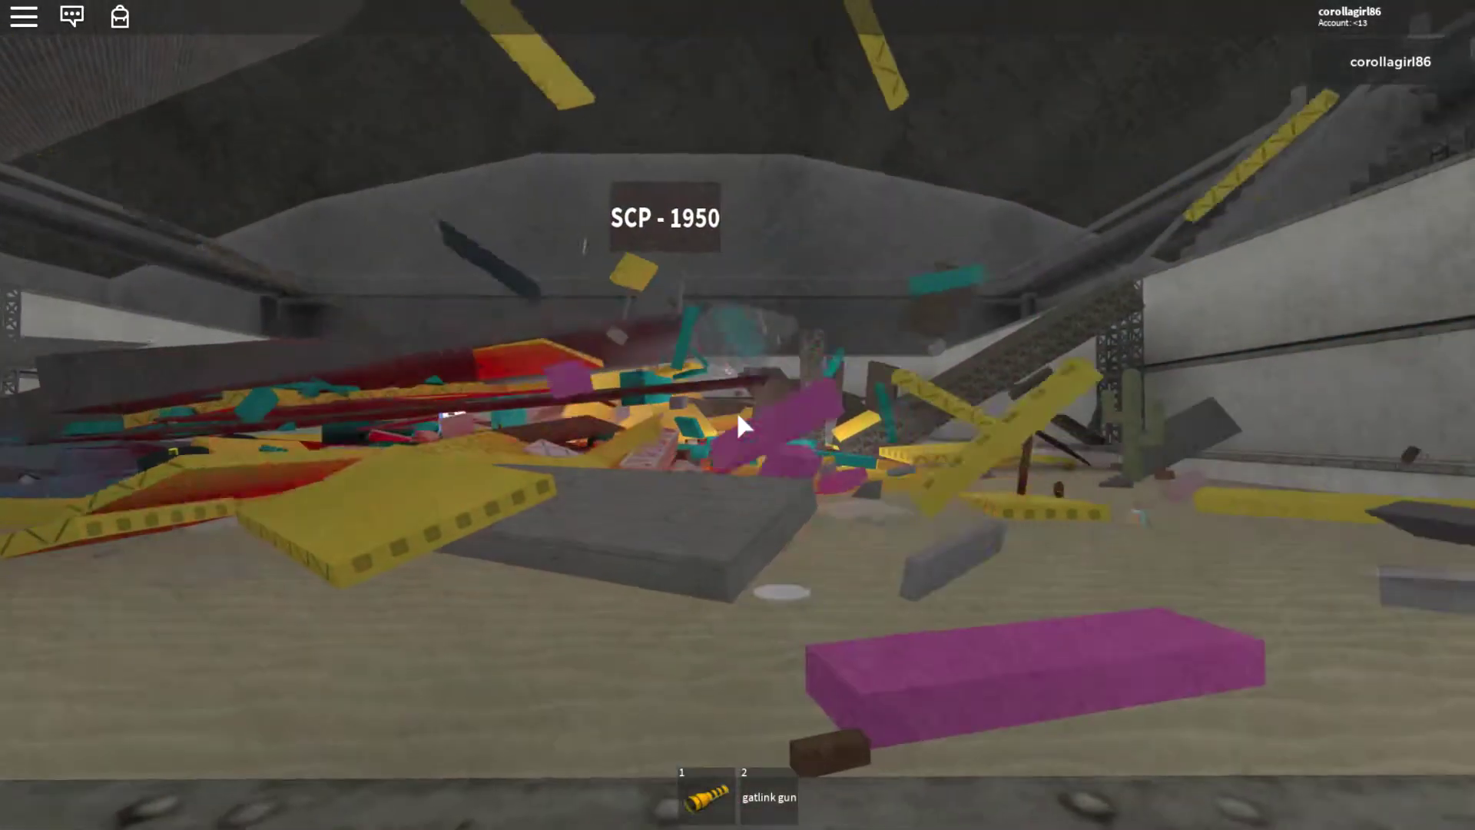
key(s)
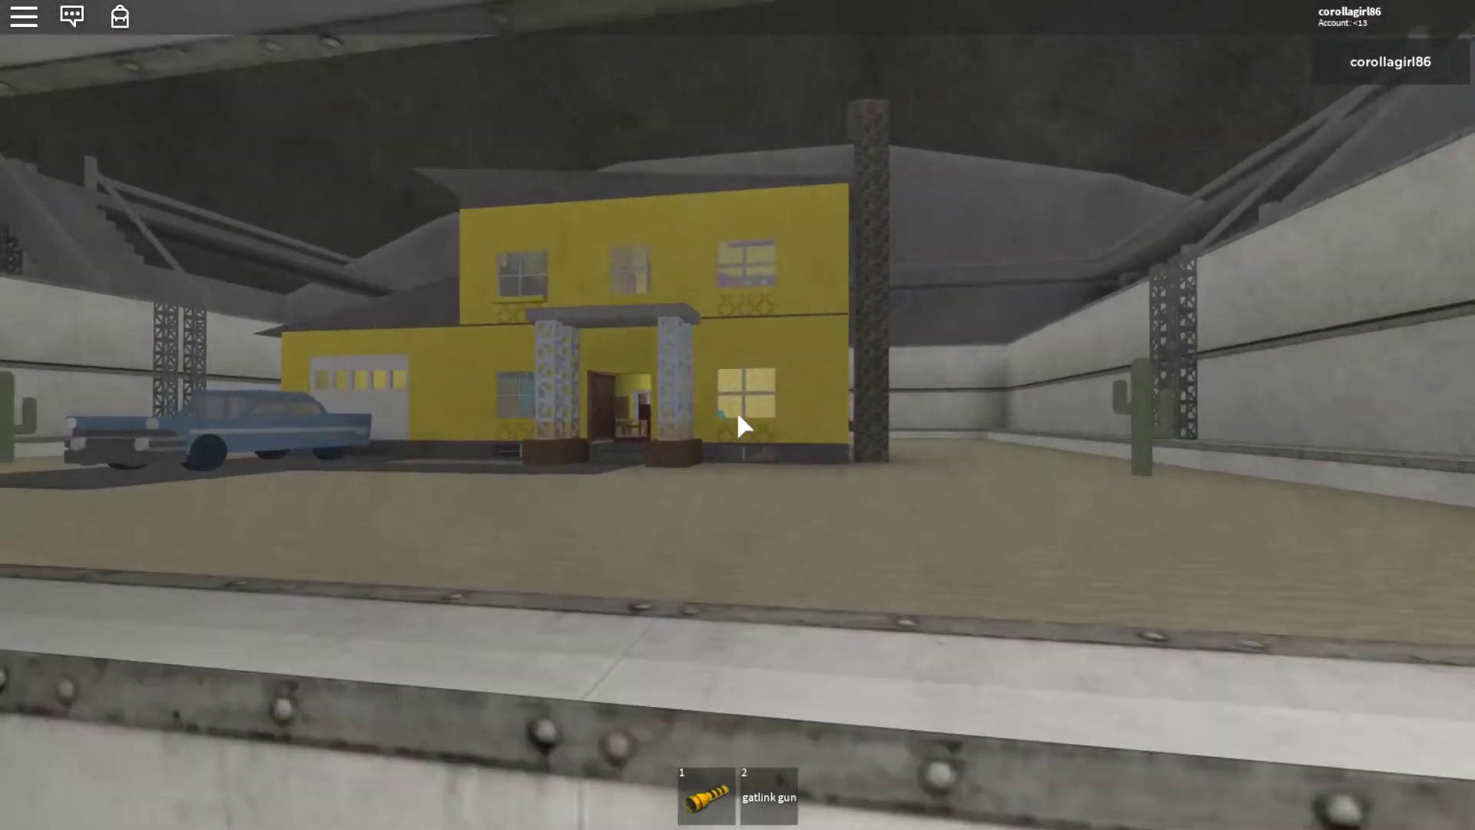
key(w)
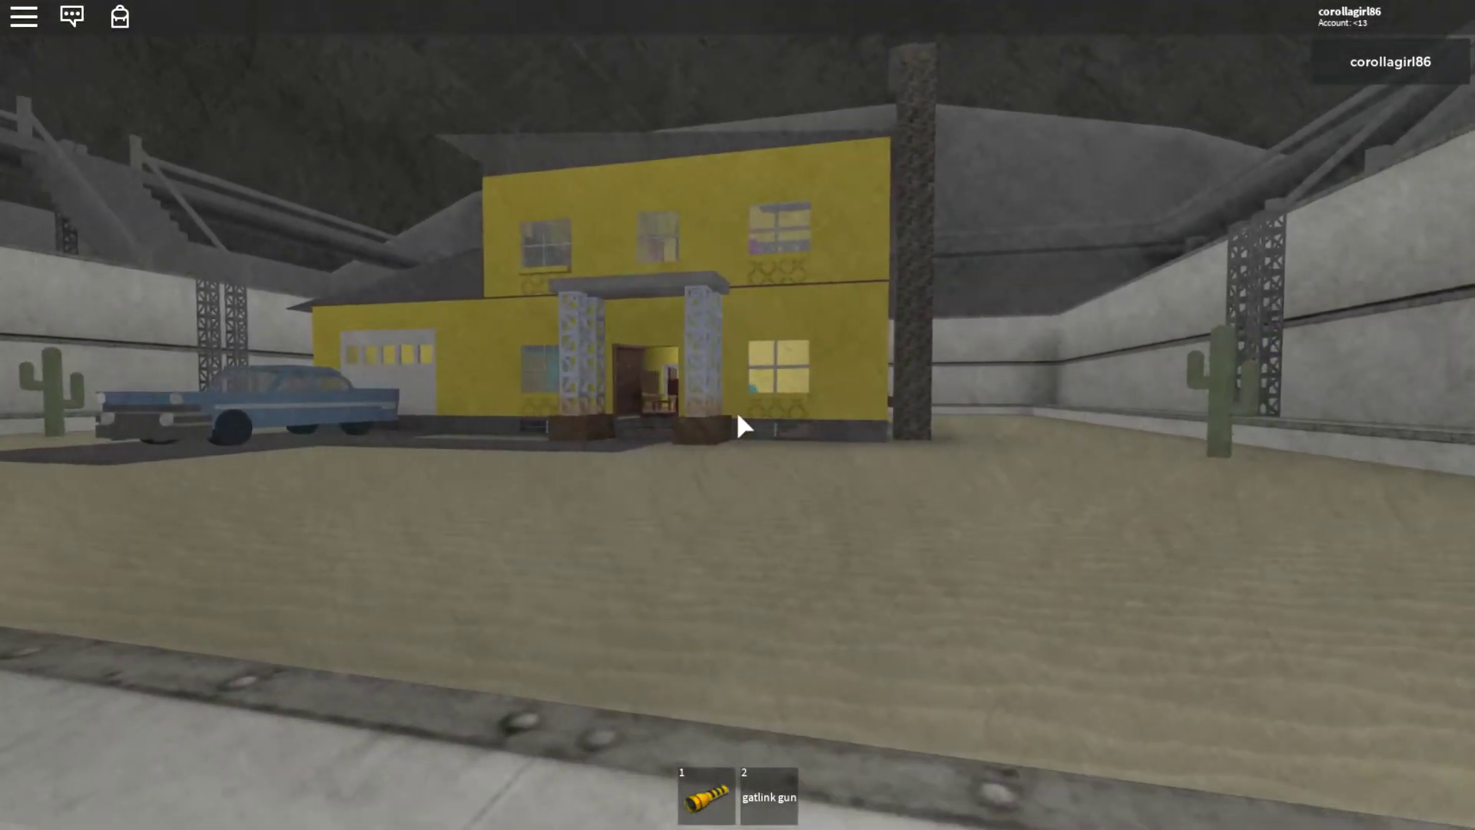
key(s)
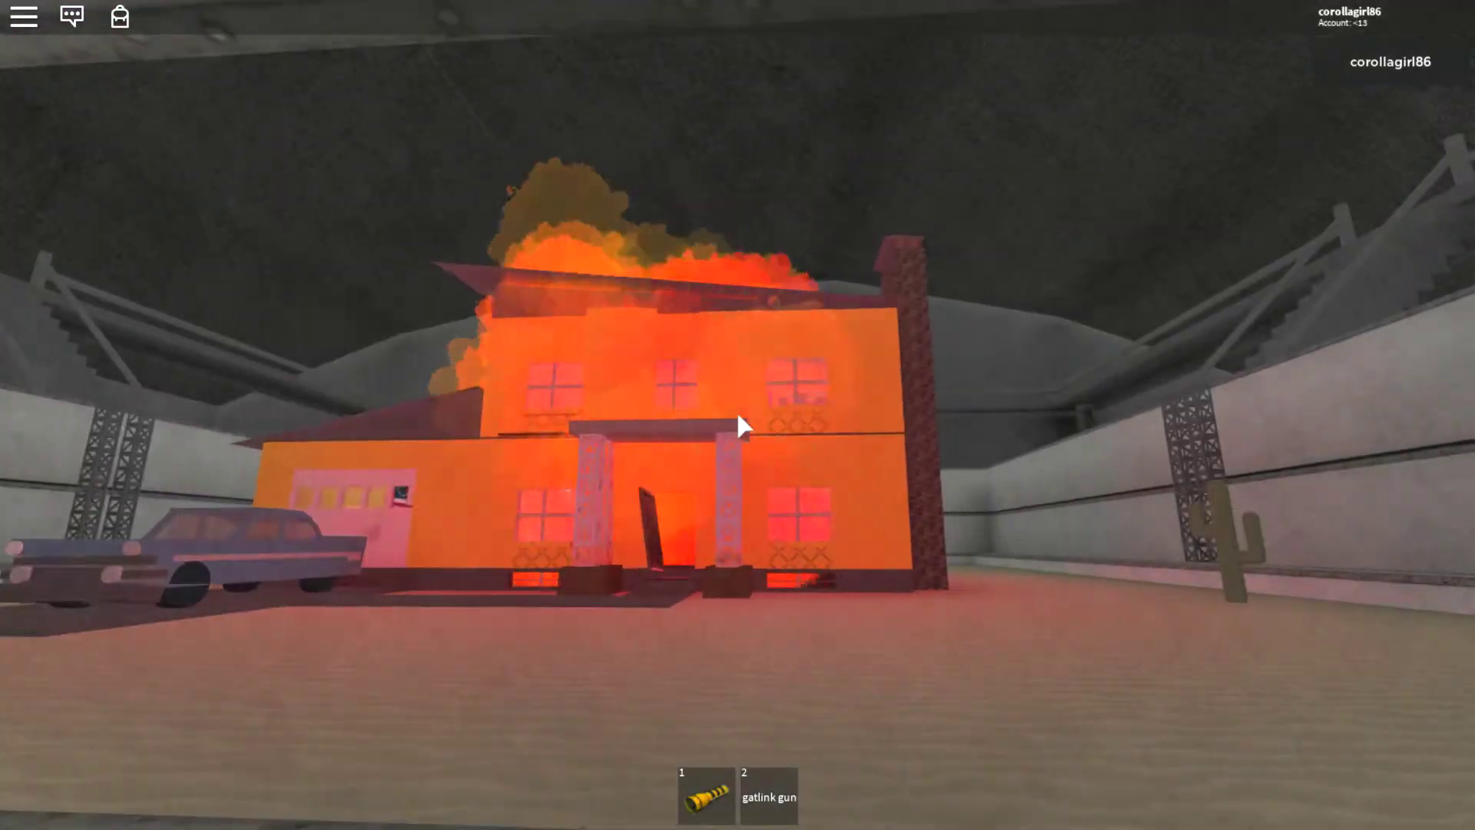
Use the wall panel button to open the doors and step into the sand chamber.
key(w)
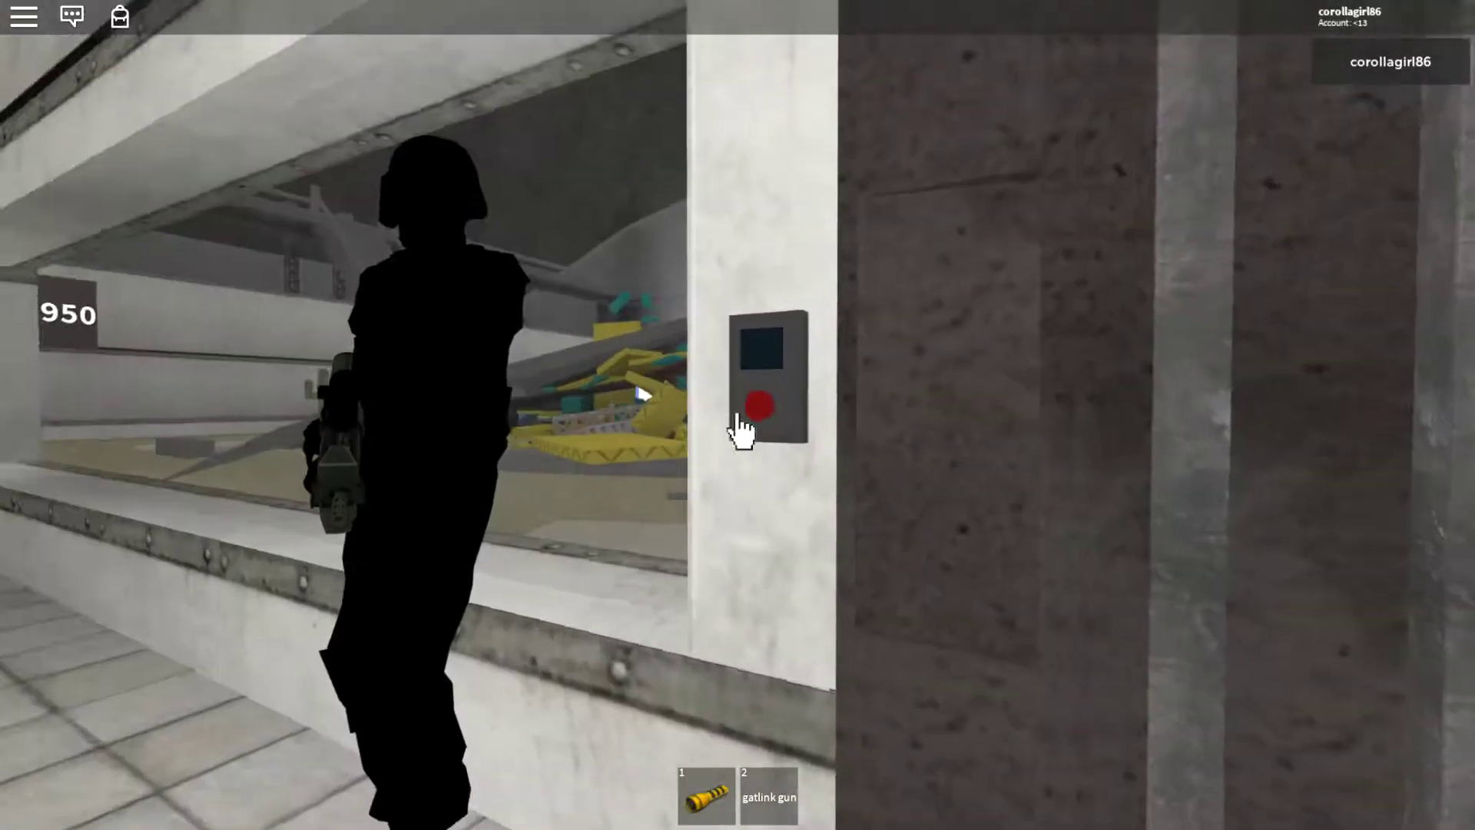
click(741, 430)
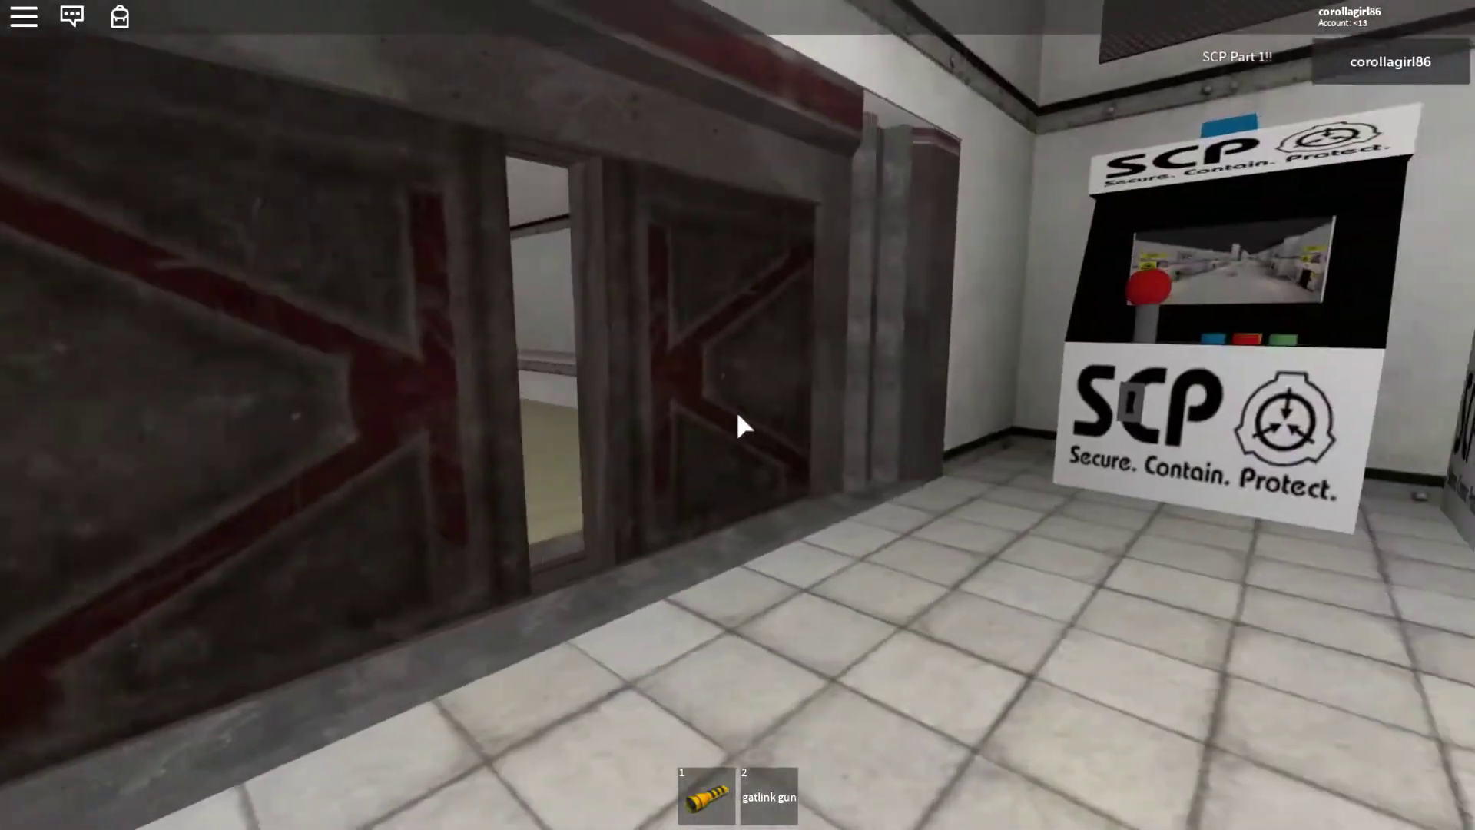
key(w)
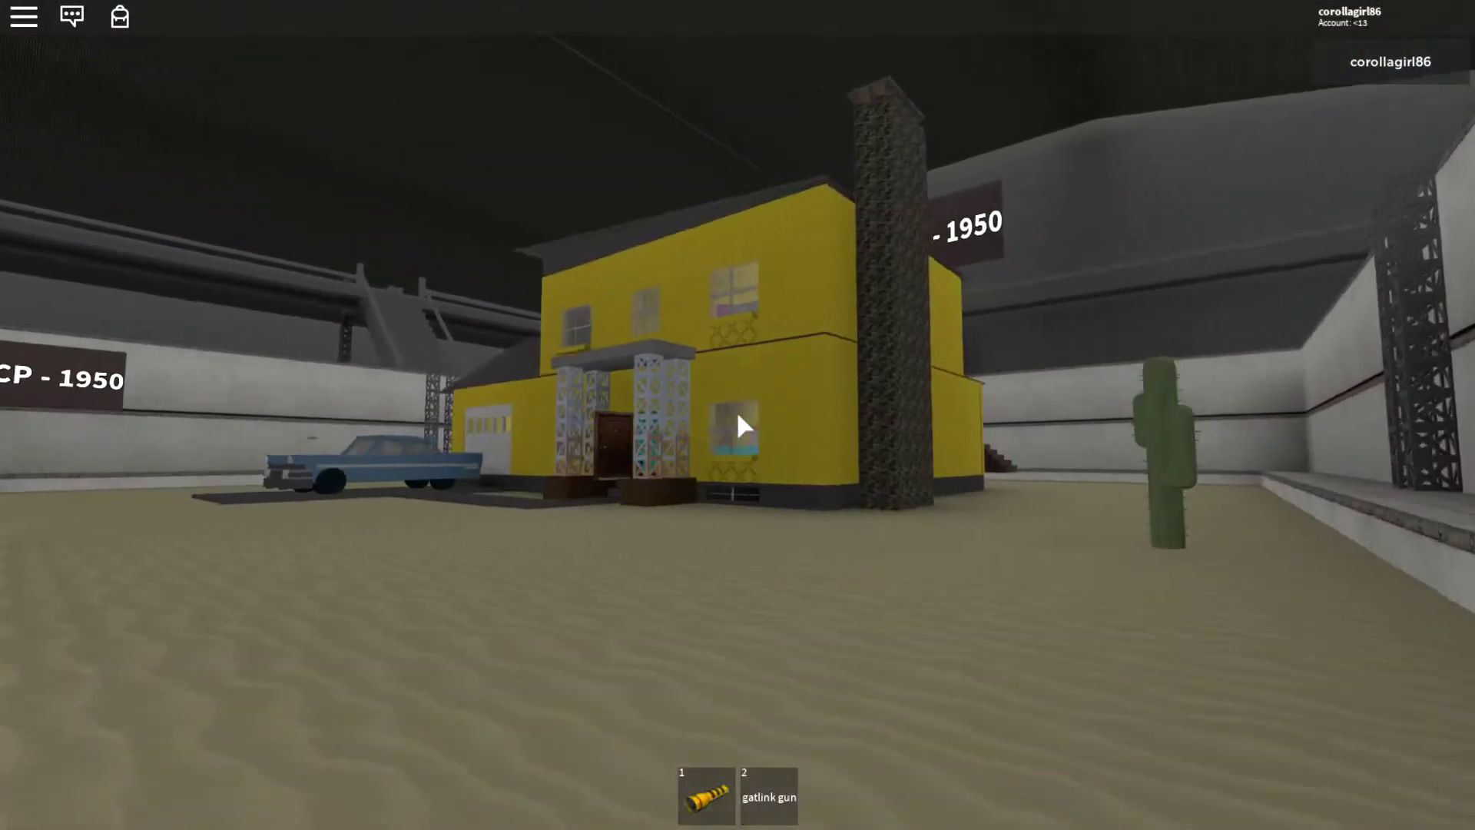
key(d)
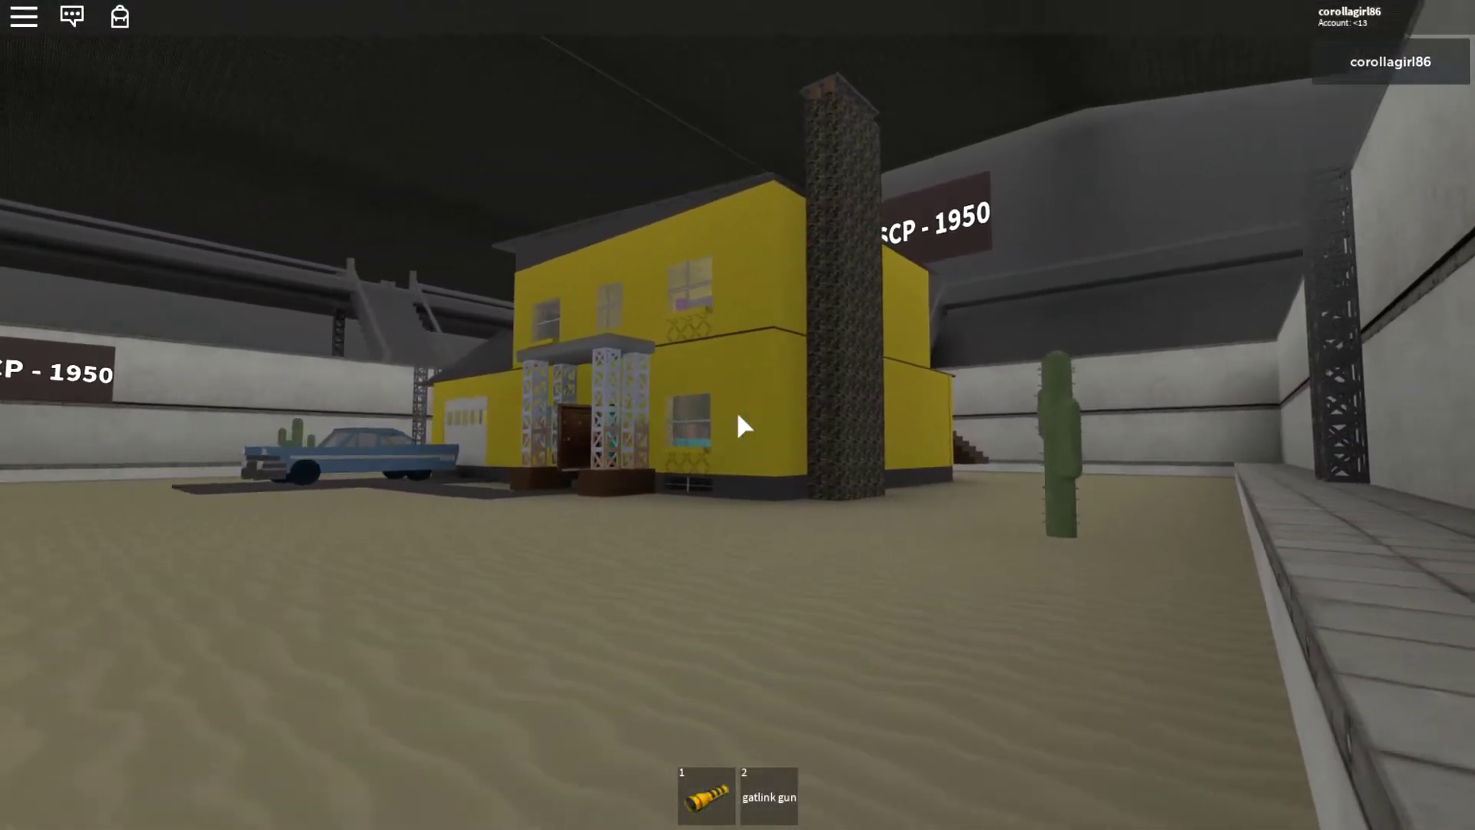
Return past the debris pile and truss tower to the viewing corridor.
key(w)
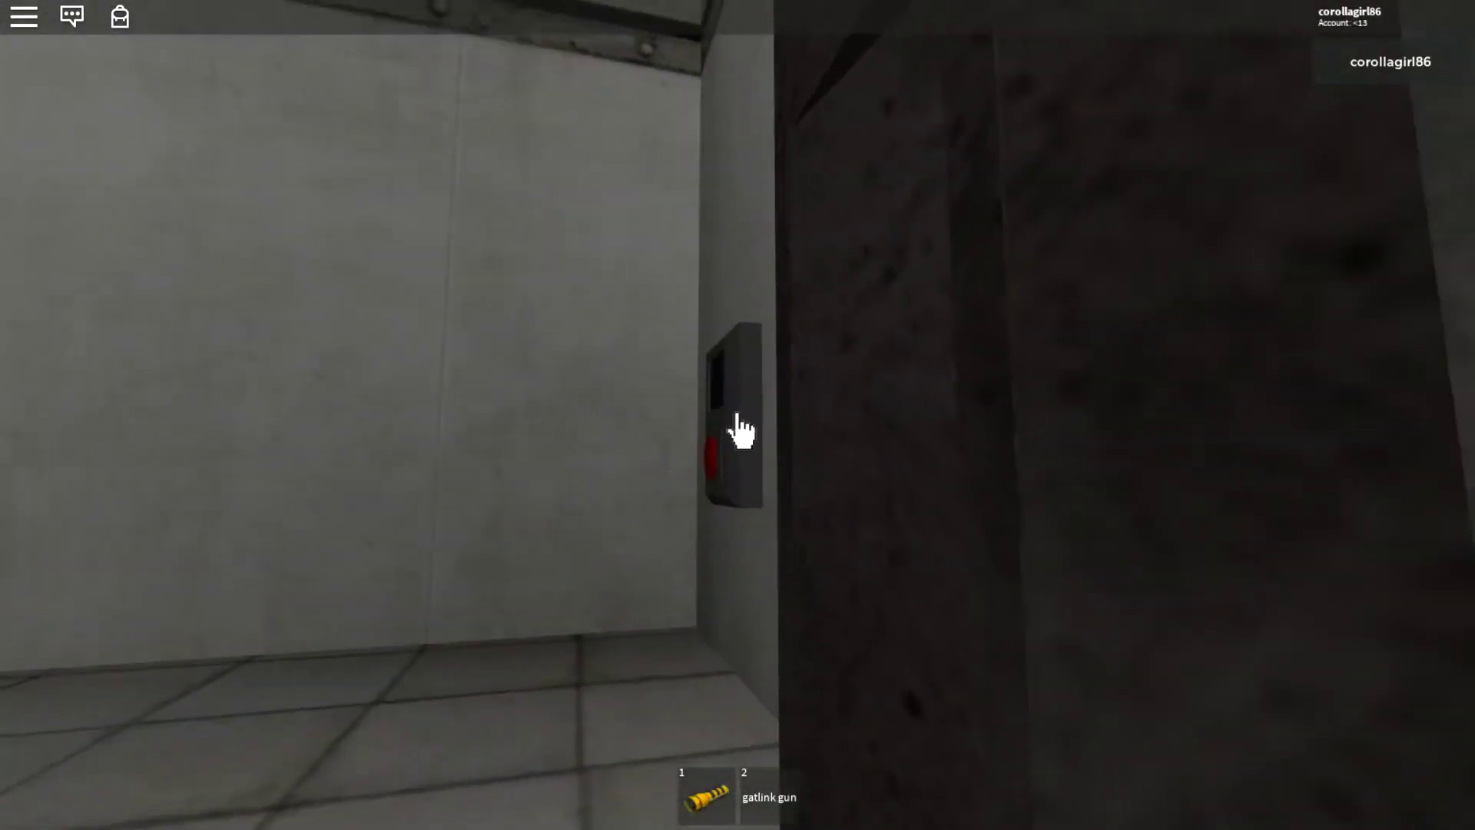
key(w)
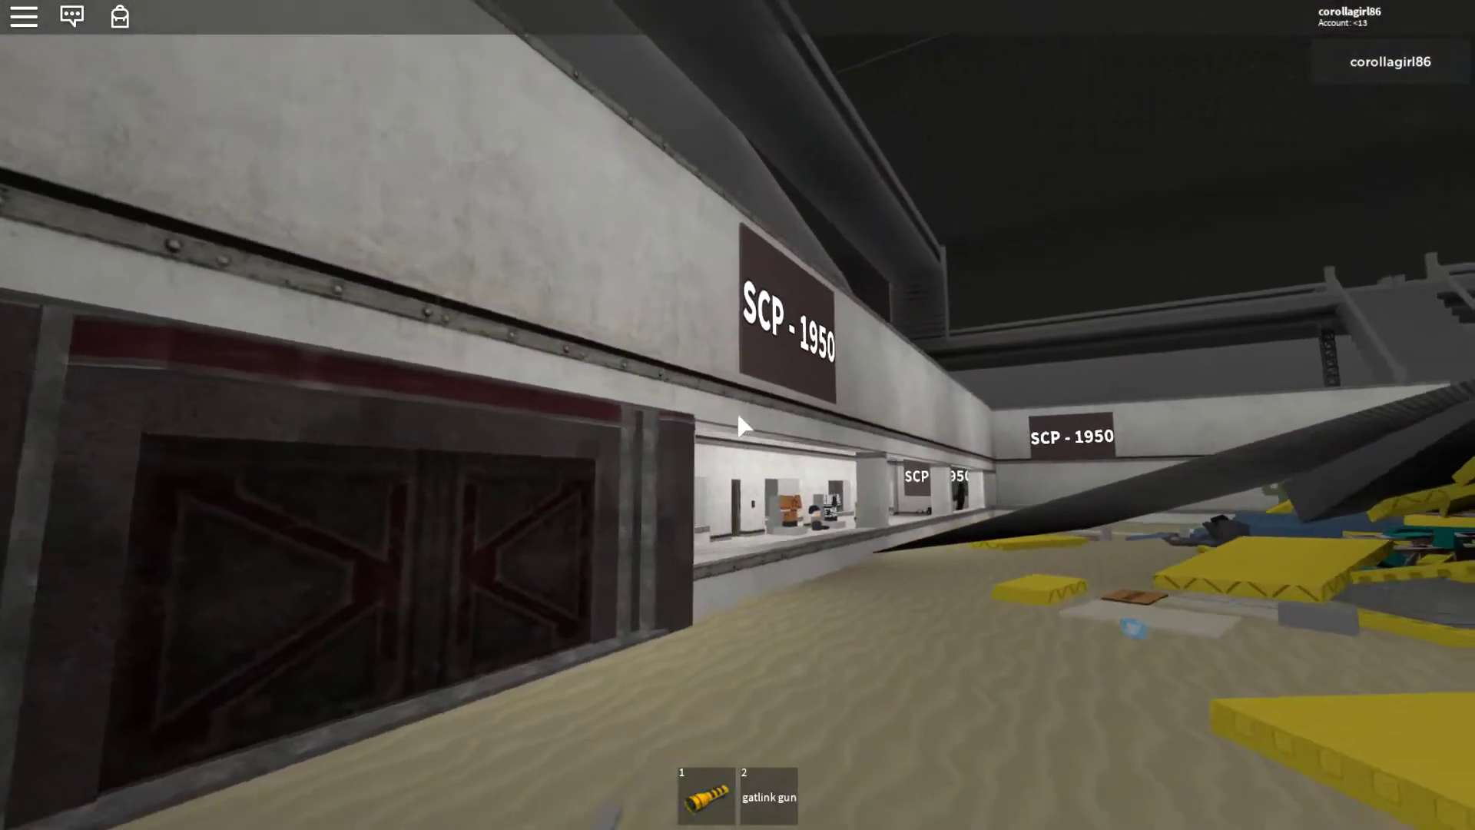
key(w)
key(w)
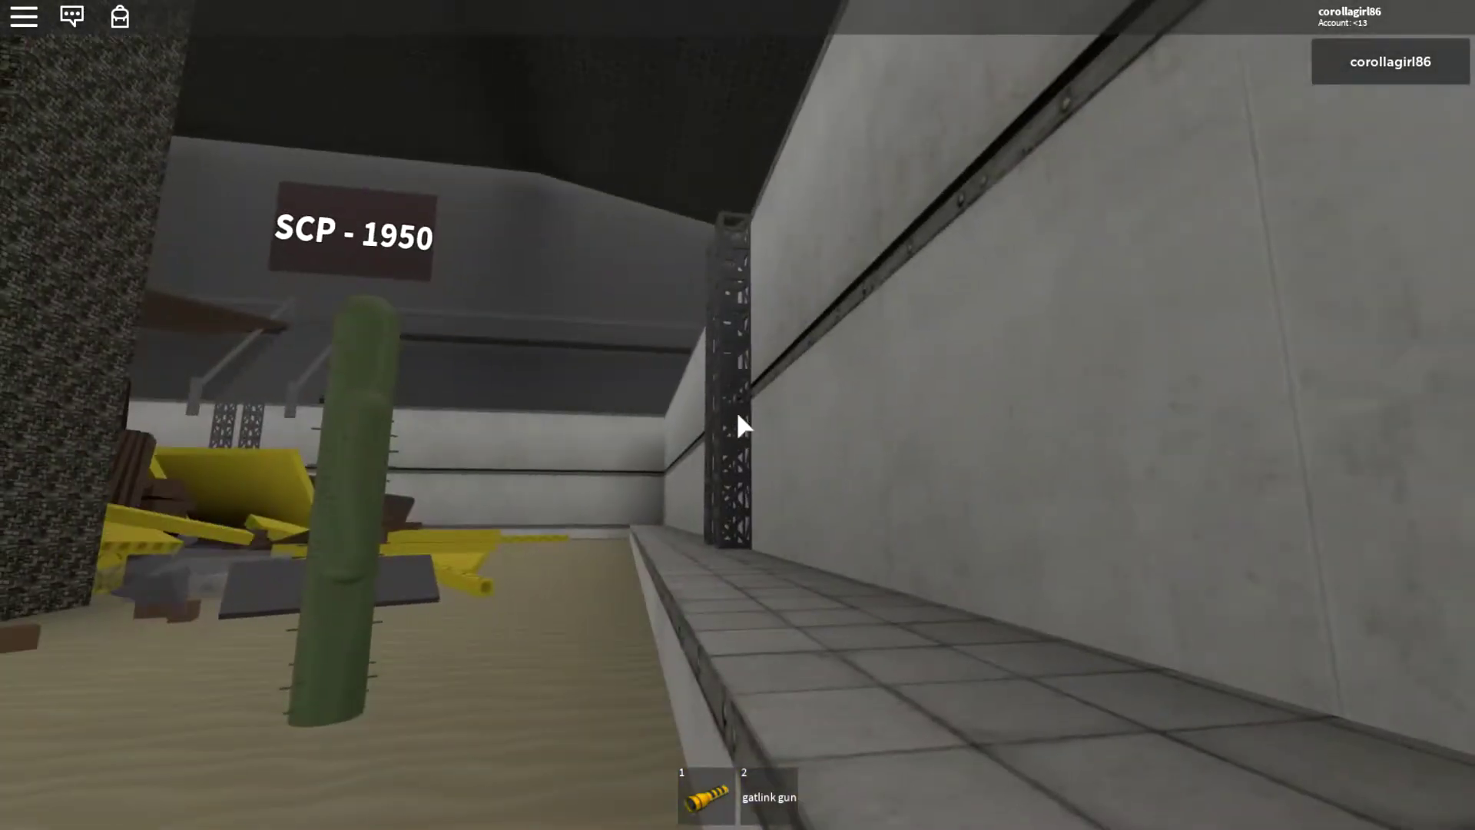
key(d)
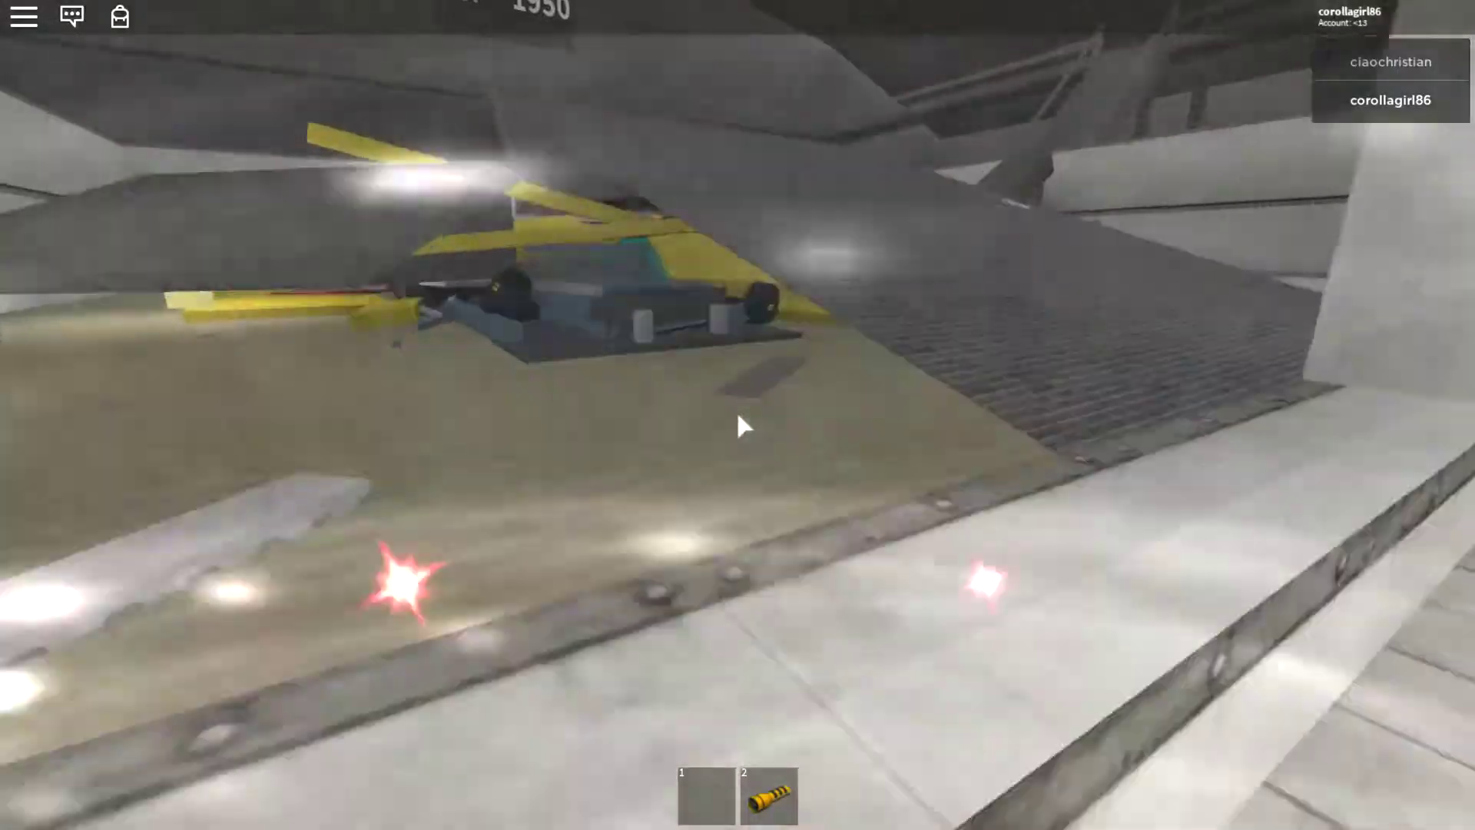
scroll(742, 426, down, 5)
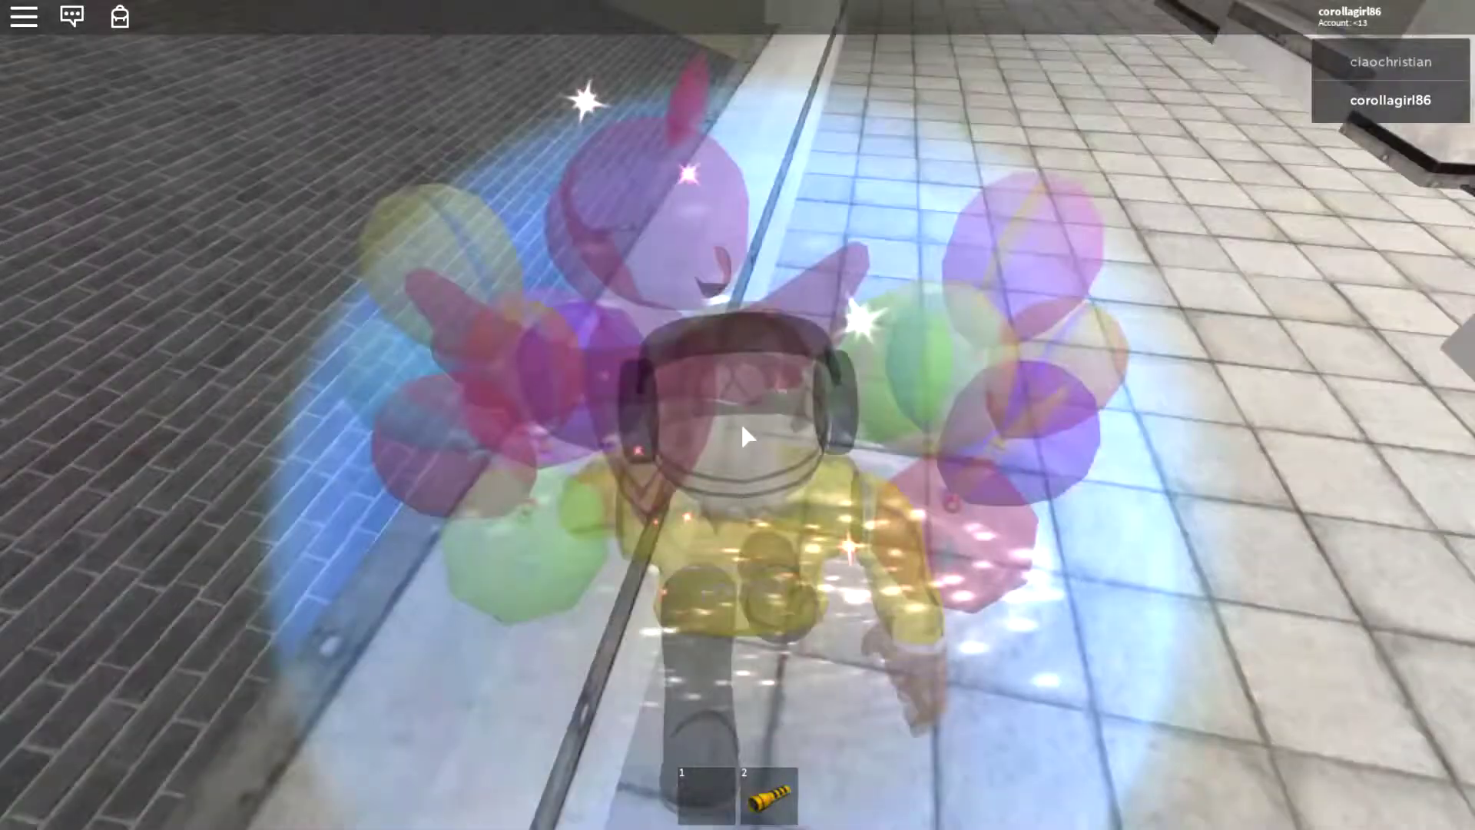
scroll(752, 554, up, 5)
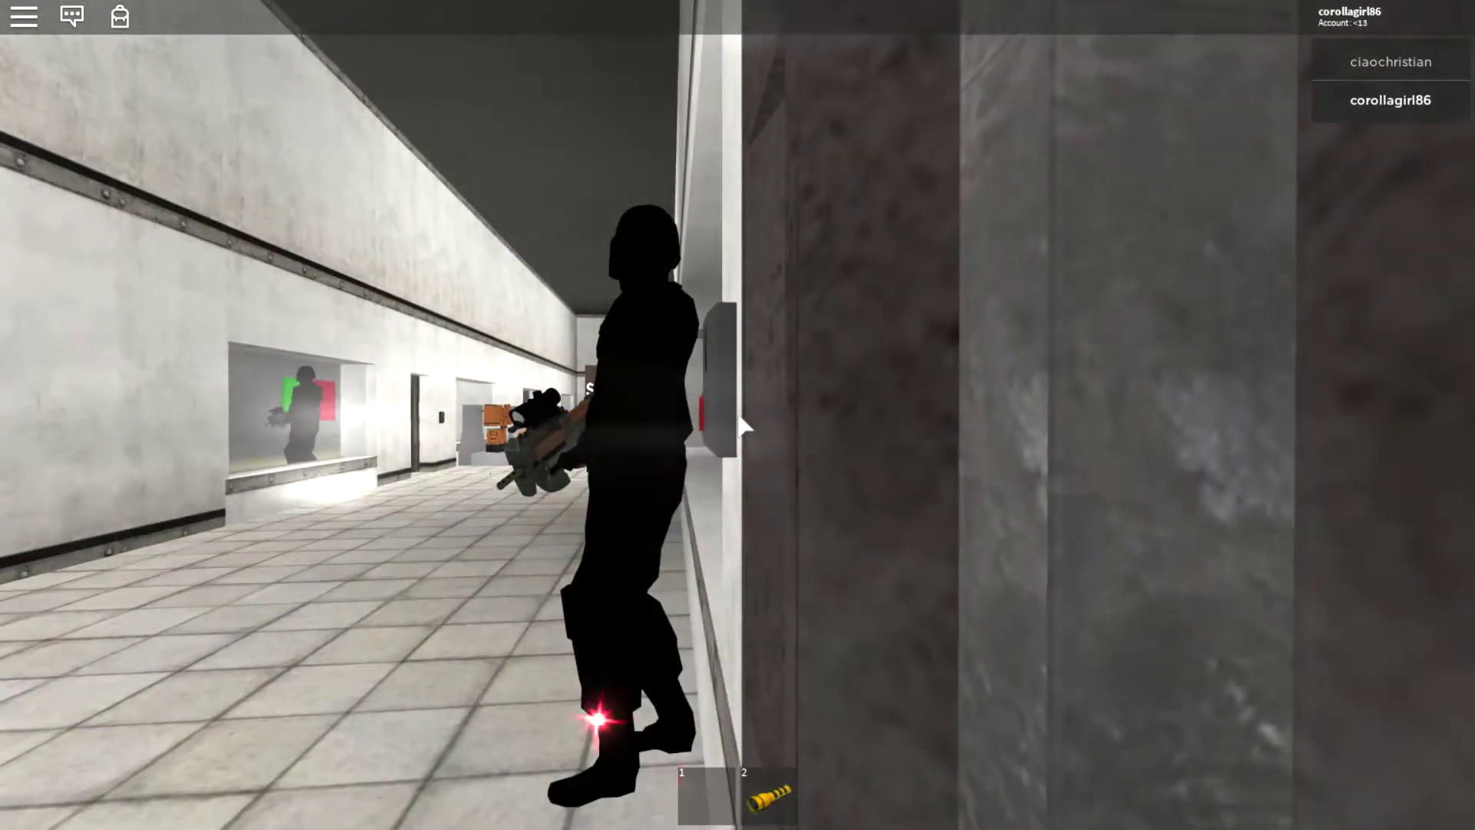
key(Left)
key(Left)
key(Left)
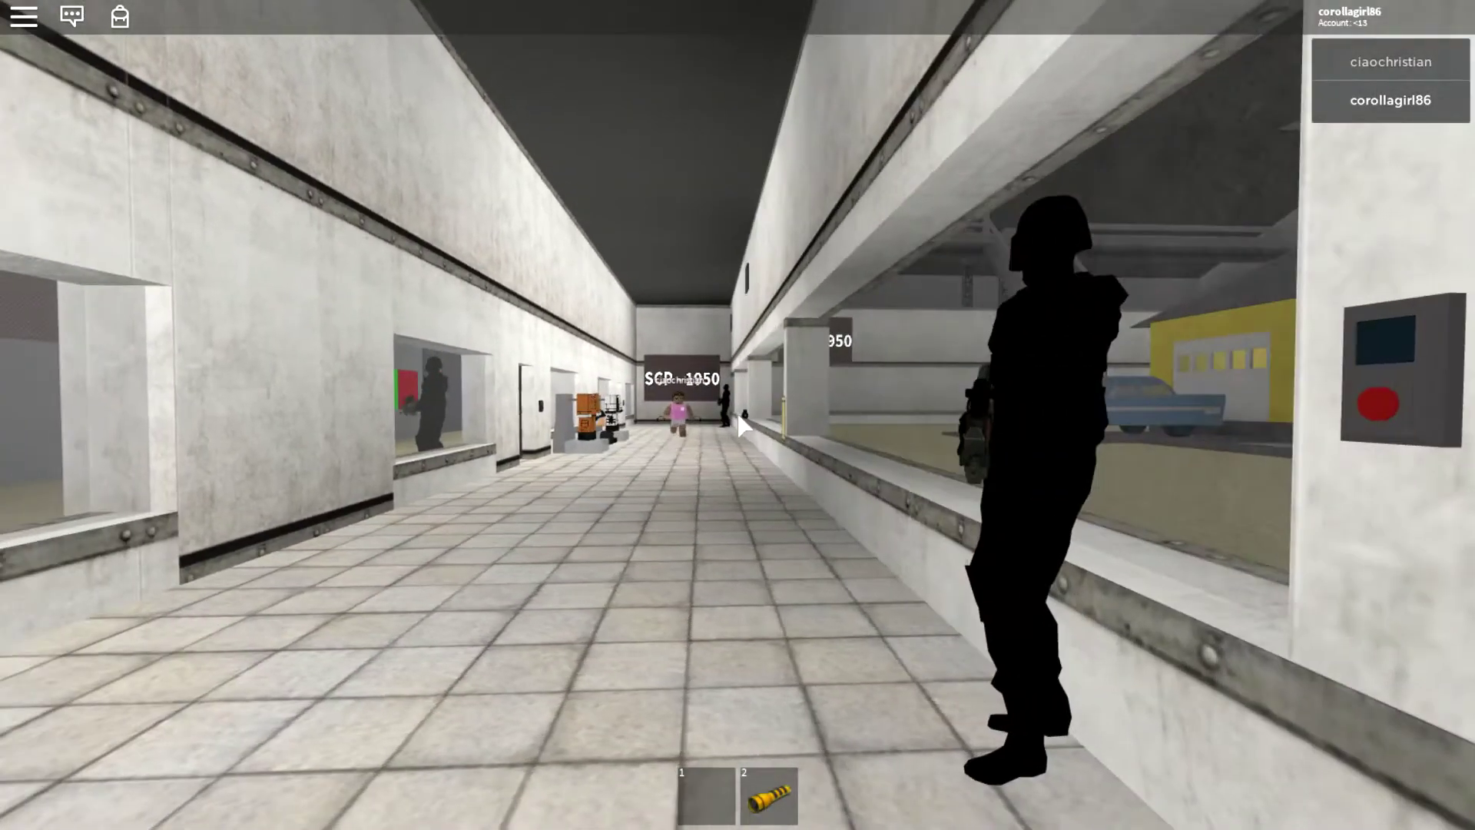
Walk into the sand room near the yellow house, then back through the containment doorway.
key(Right)
key(Right)
key(Right)
key(w)
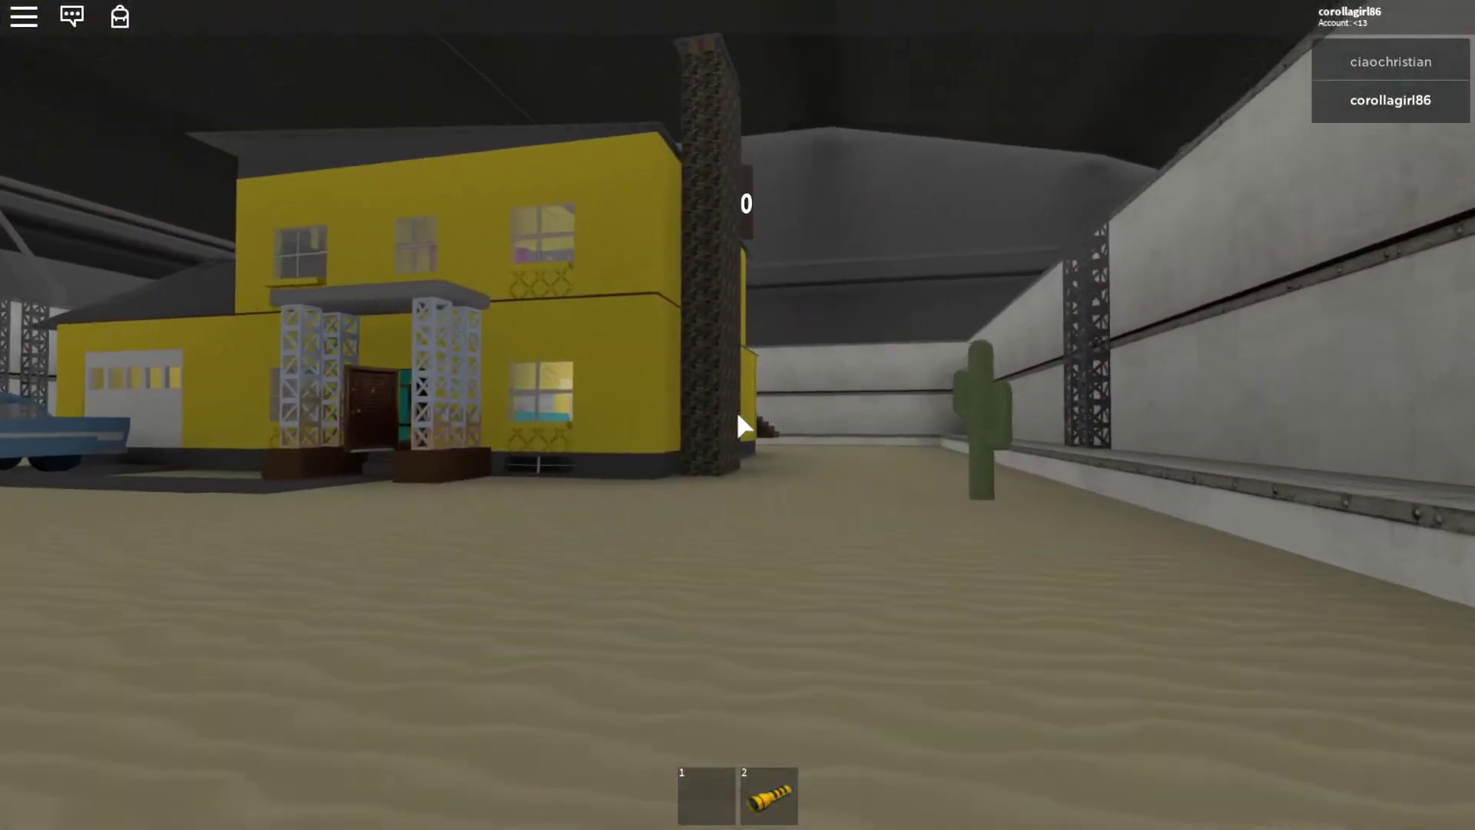
key(w)
key(Left)
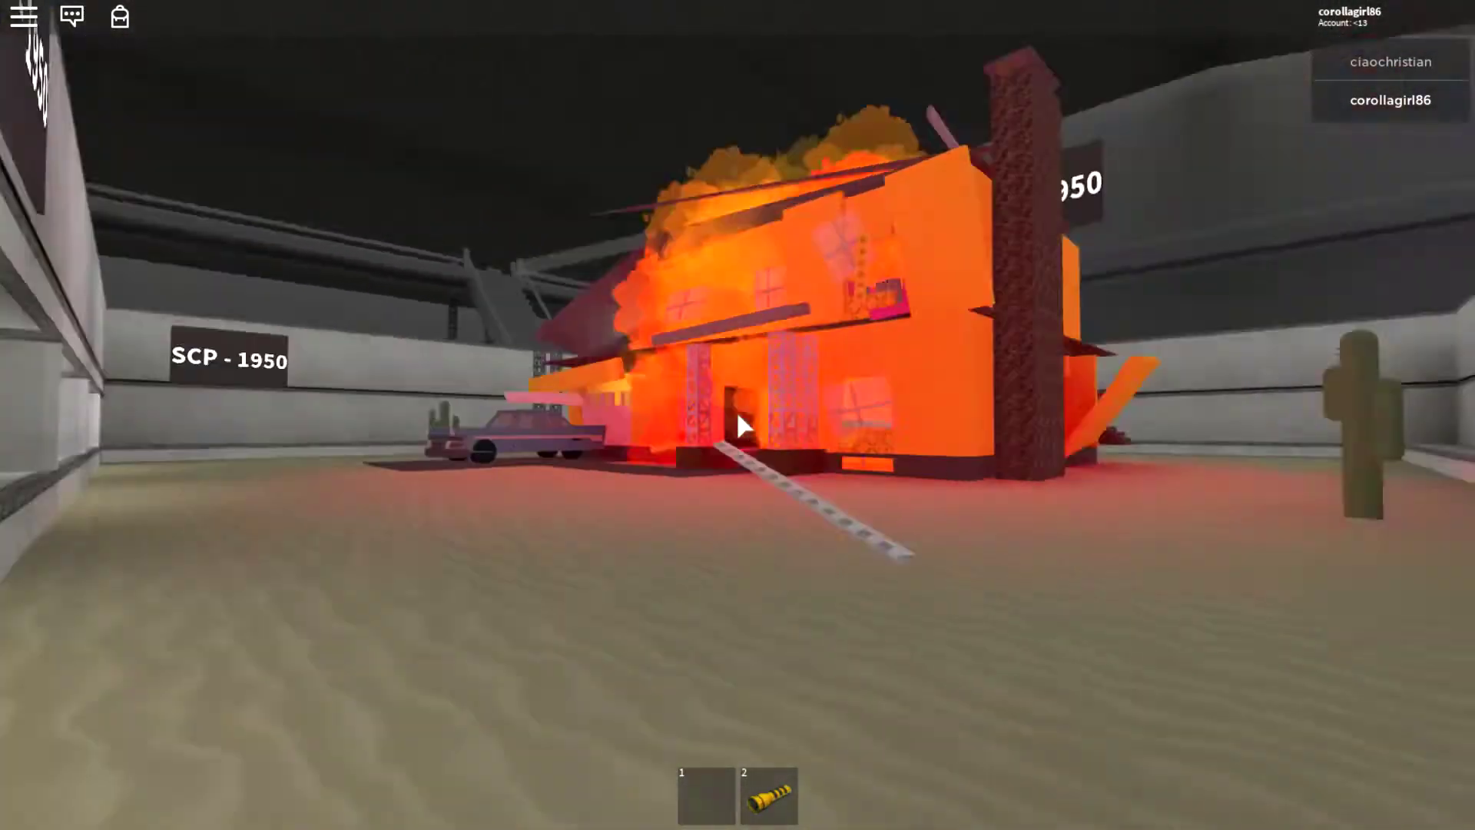
key(Left)
key(Left)
key(Left)
key(w)
click(741, 429)
Move along the sand corridor beside the house as it explodes into debris.
key(Right)
key(Right)
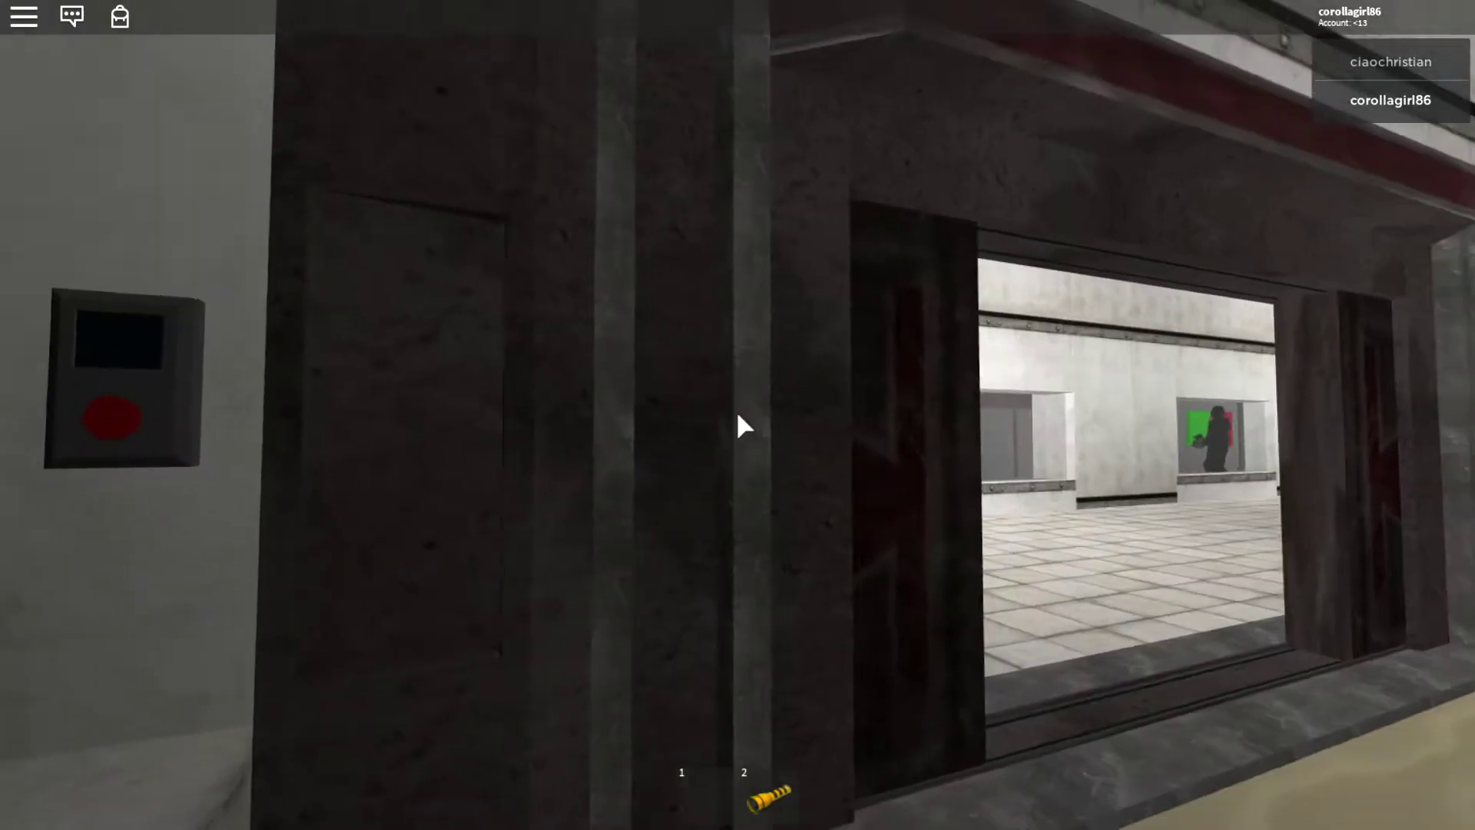
key(w)
key(w)
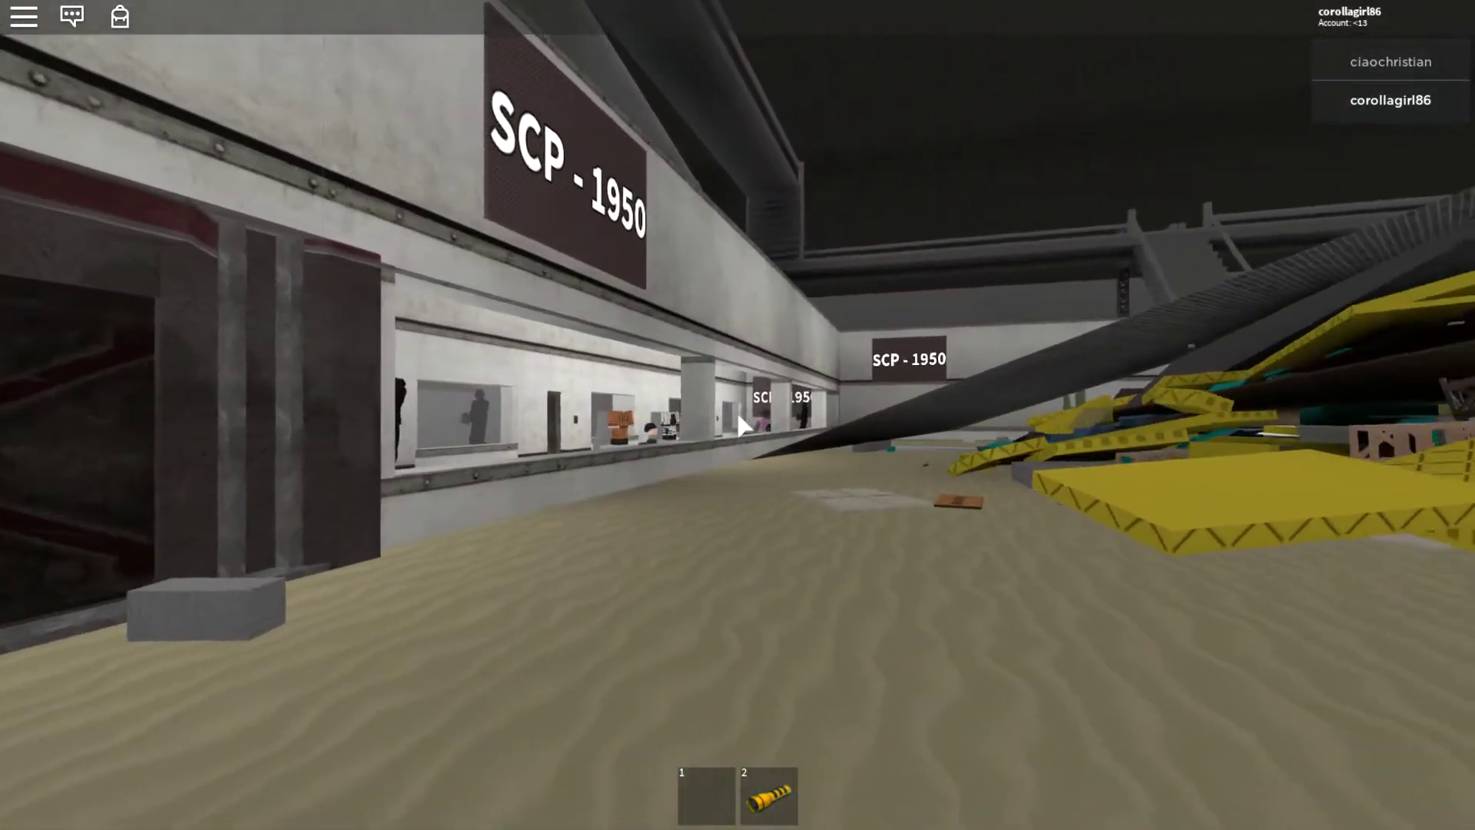
key(Right)
key(Right)
key(Right)
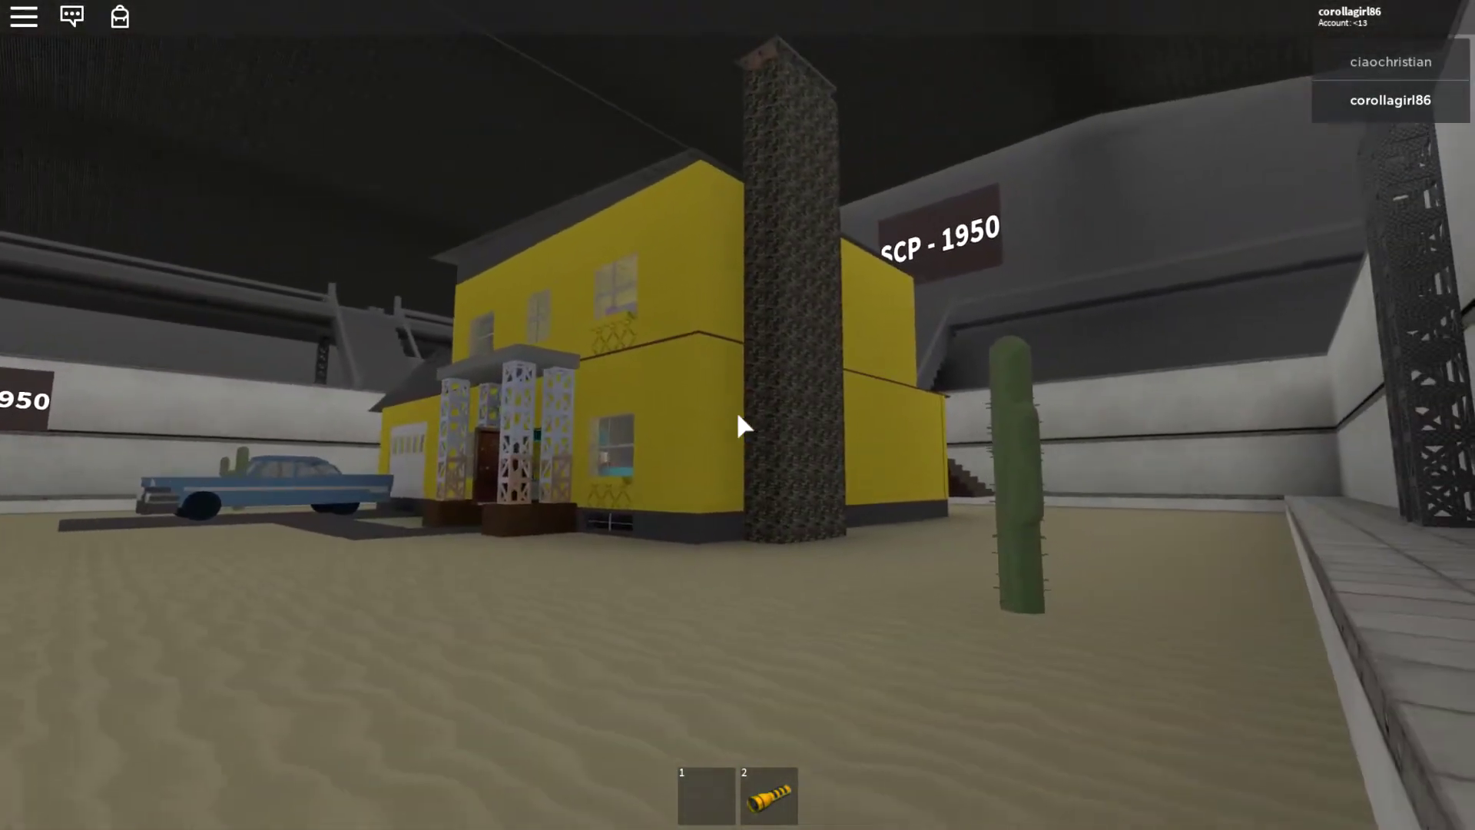
key(Left)
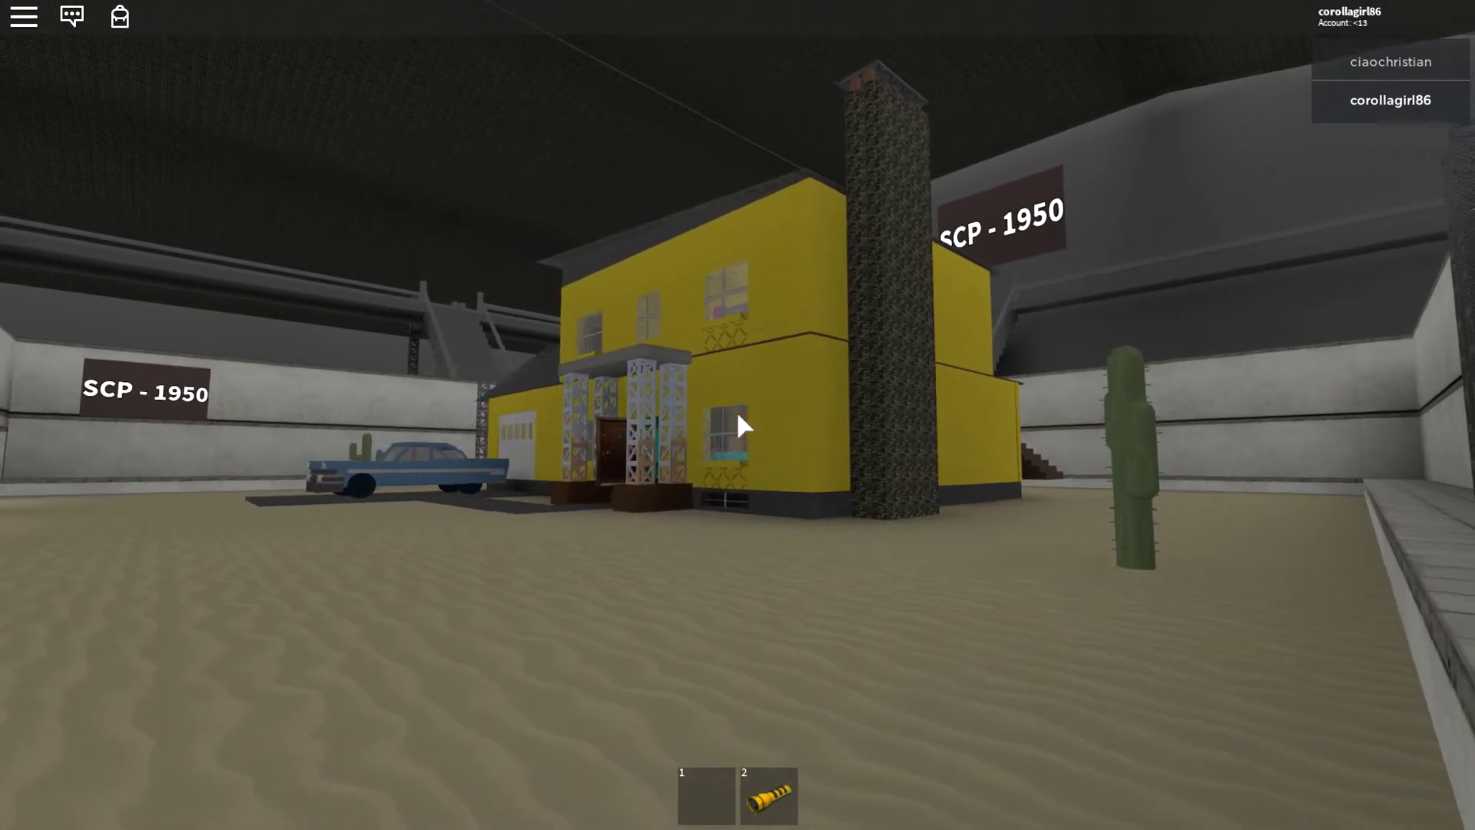
key(d)
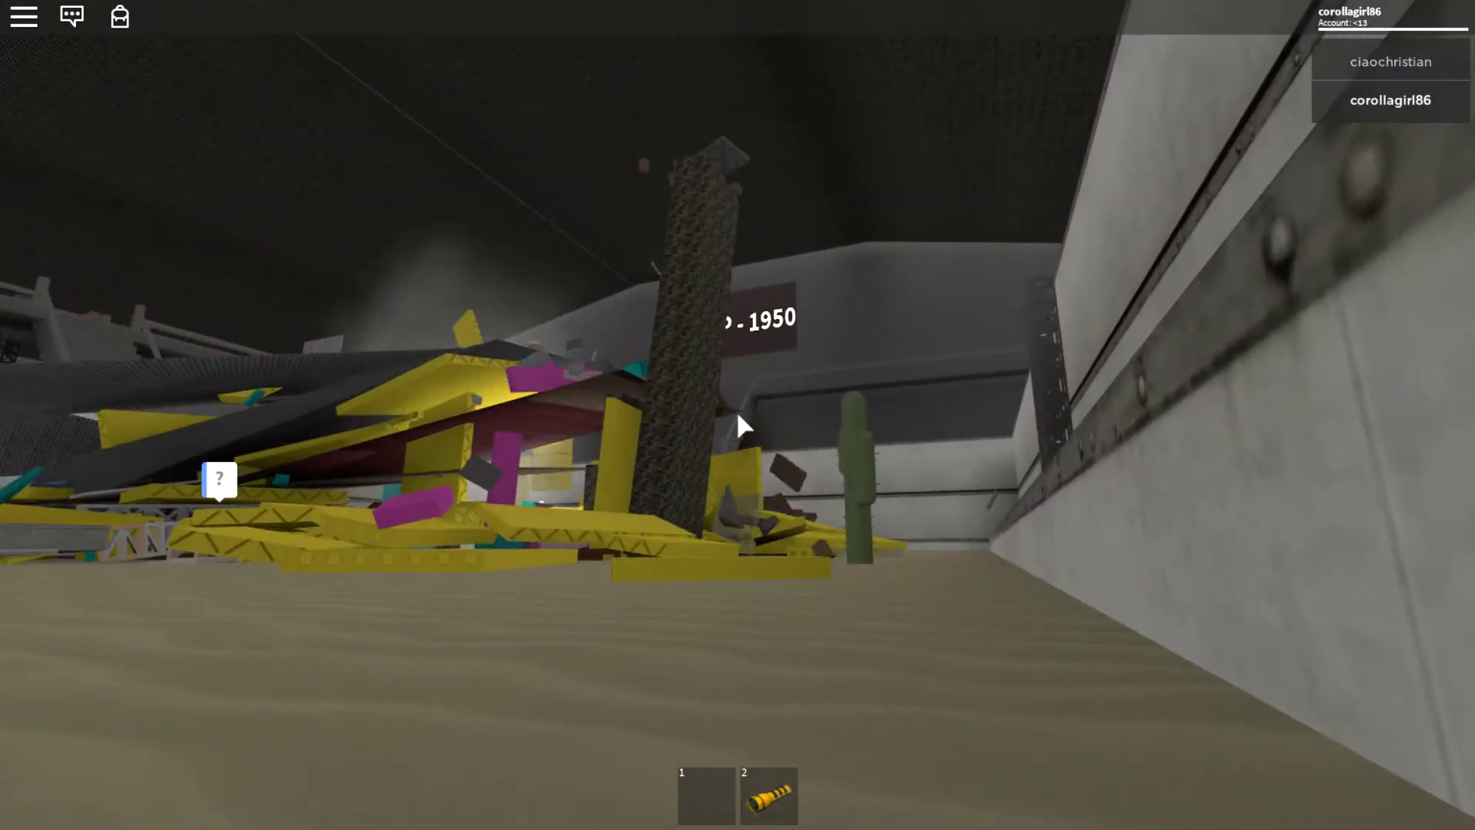
key(Right)
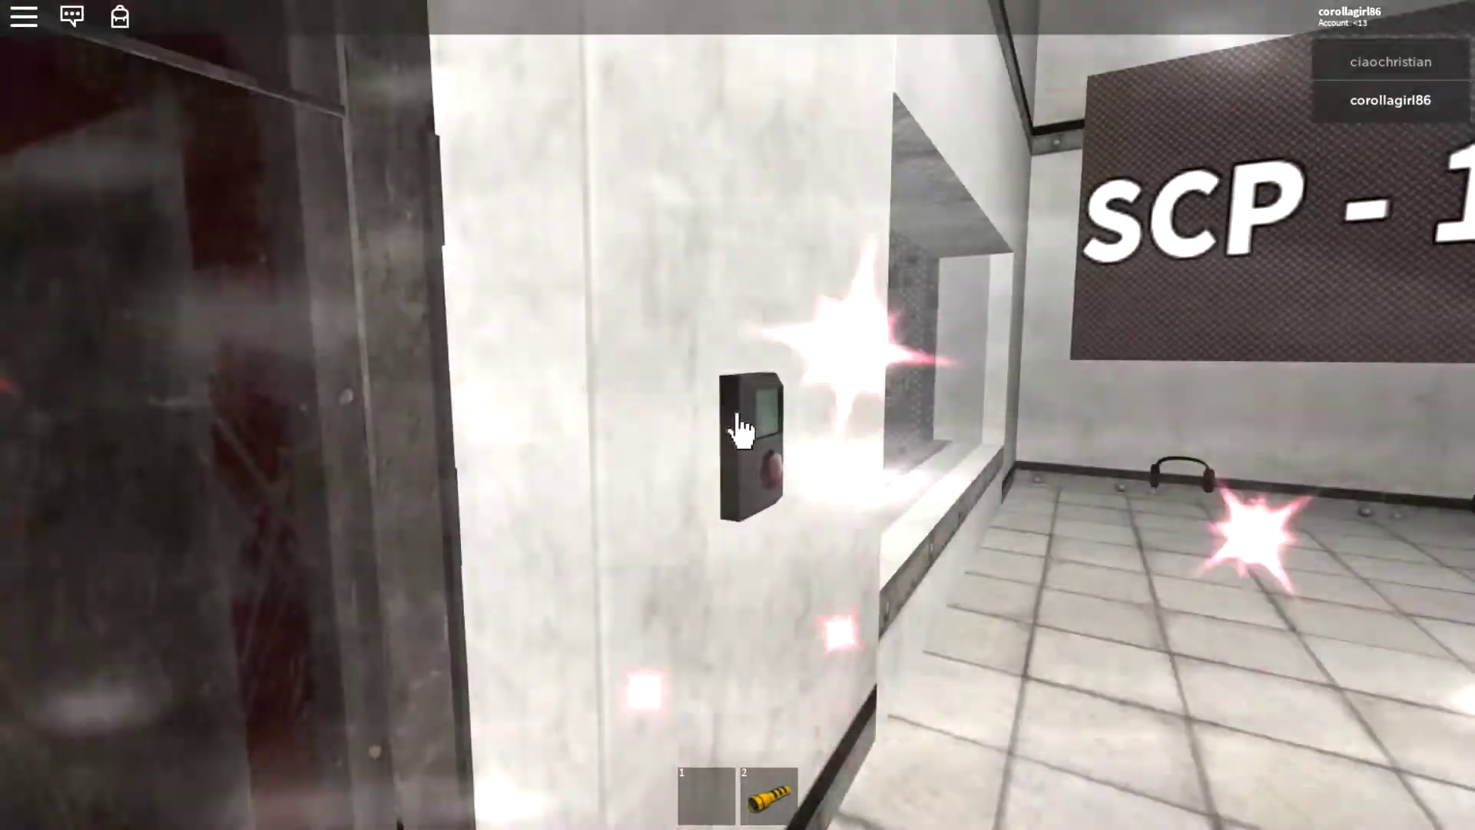
Walk the sandy corridor past the green/red panel and out the hangar doorway into the desert.
click(739, 429)
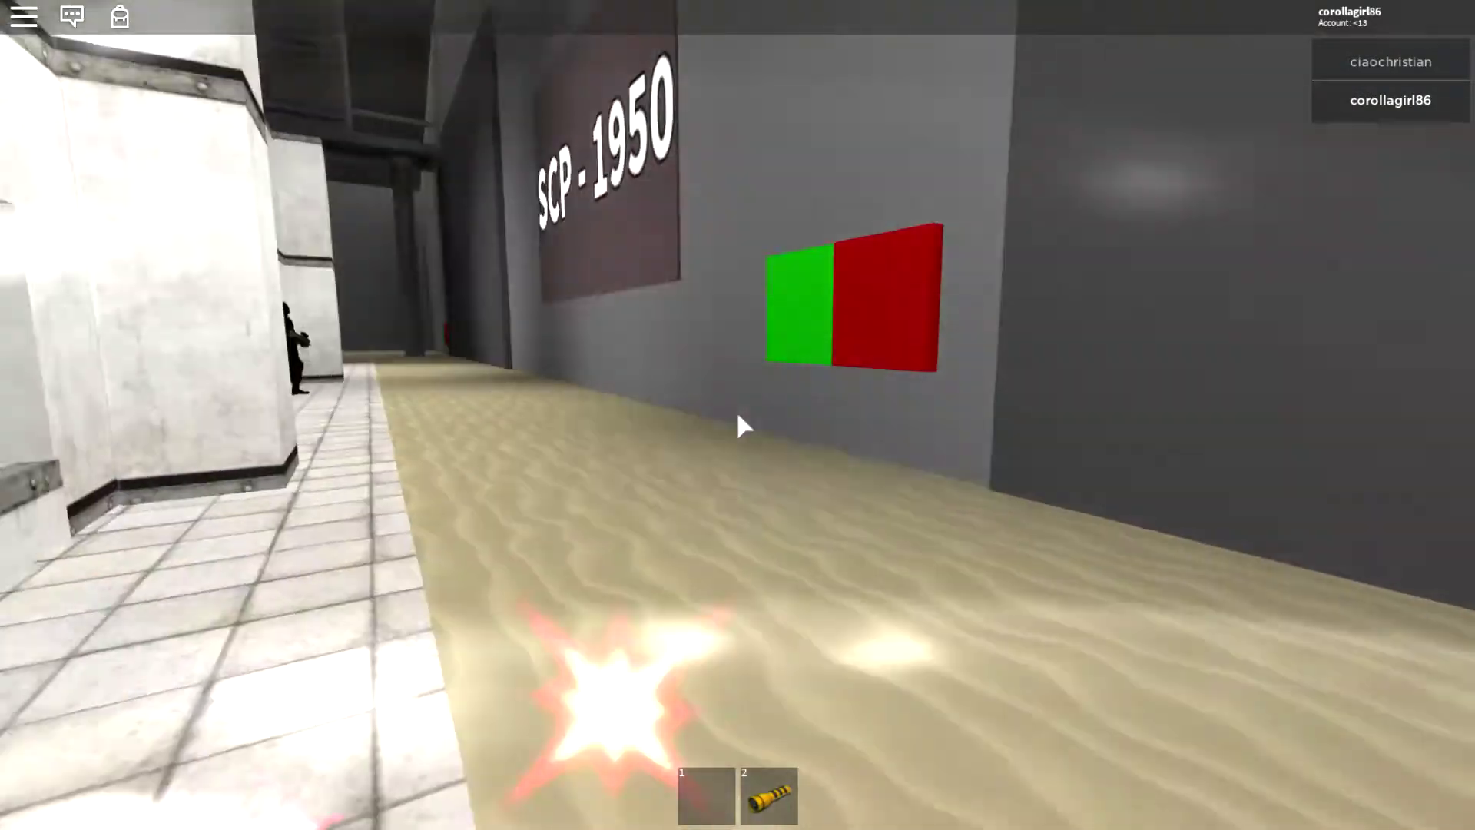
key(w)
key(d)
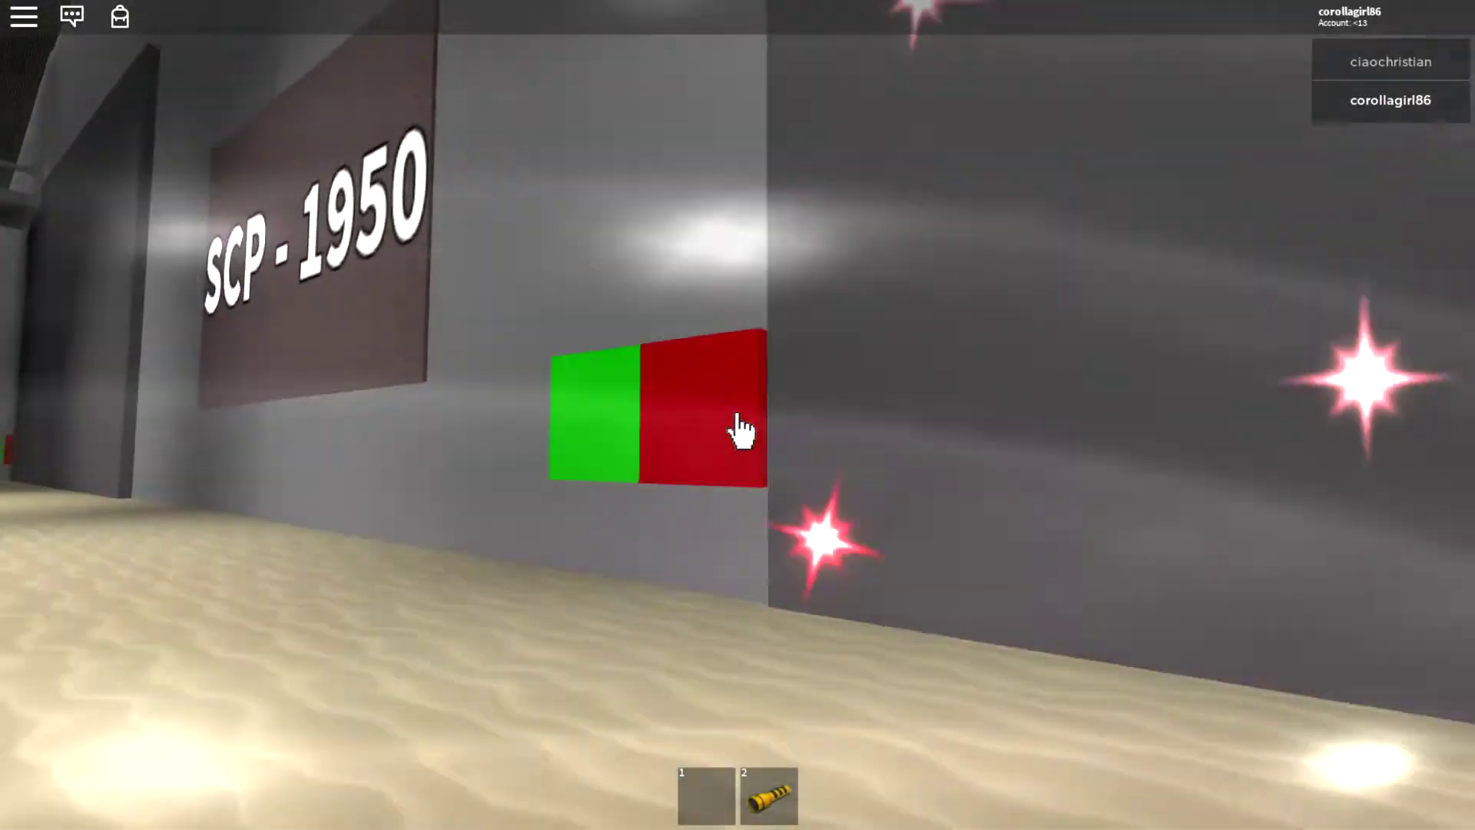
key(a)
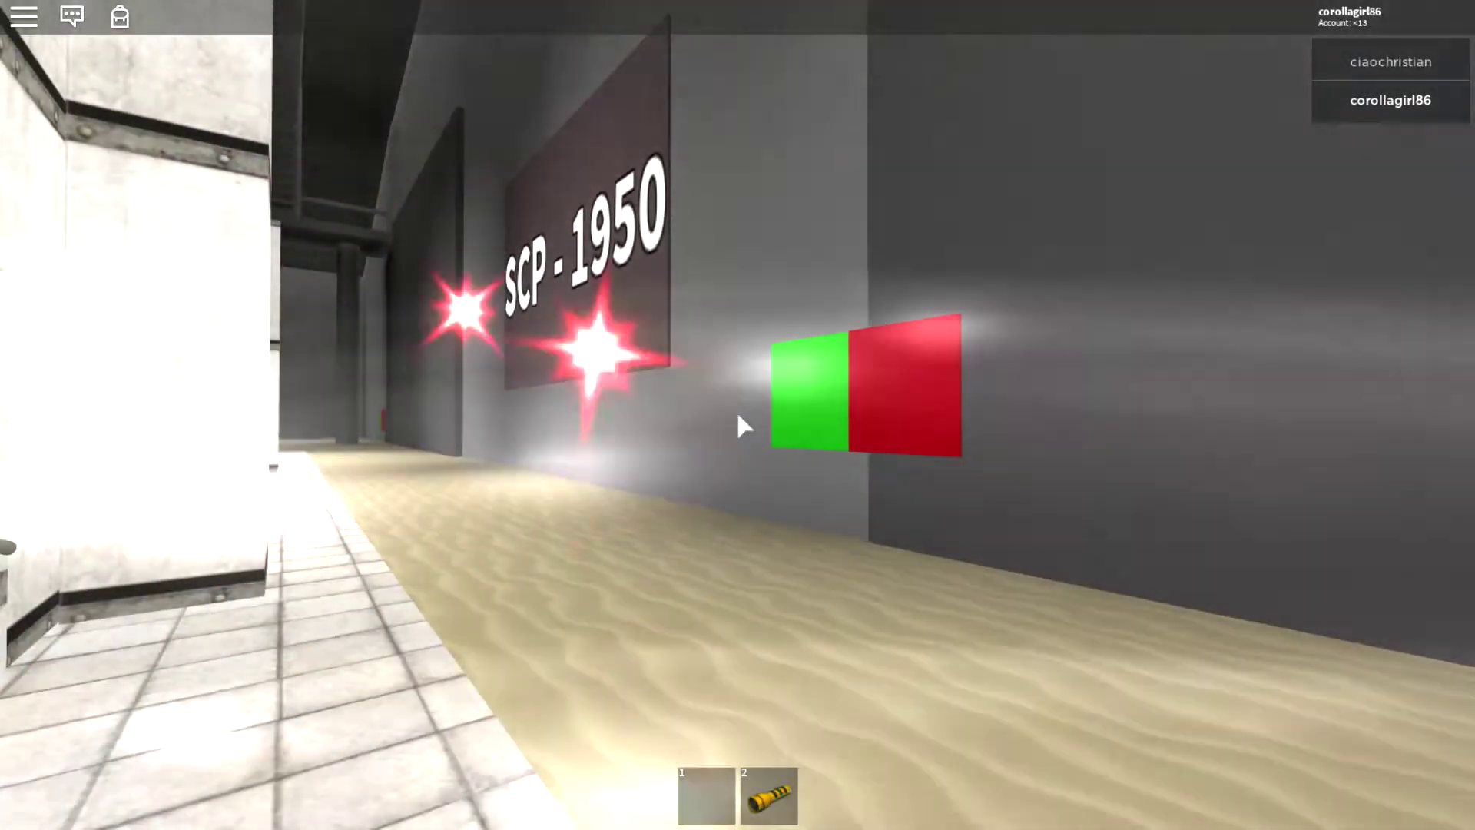
key(w)
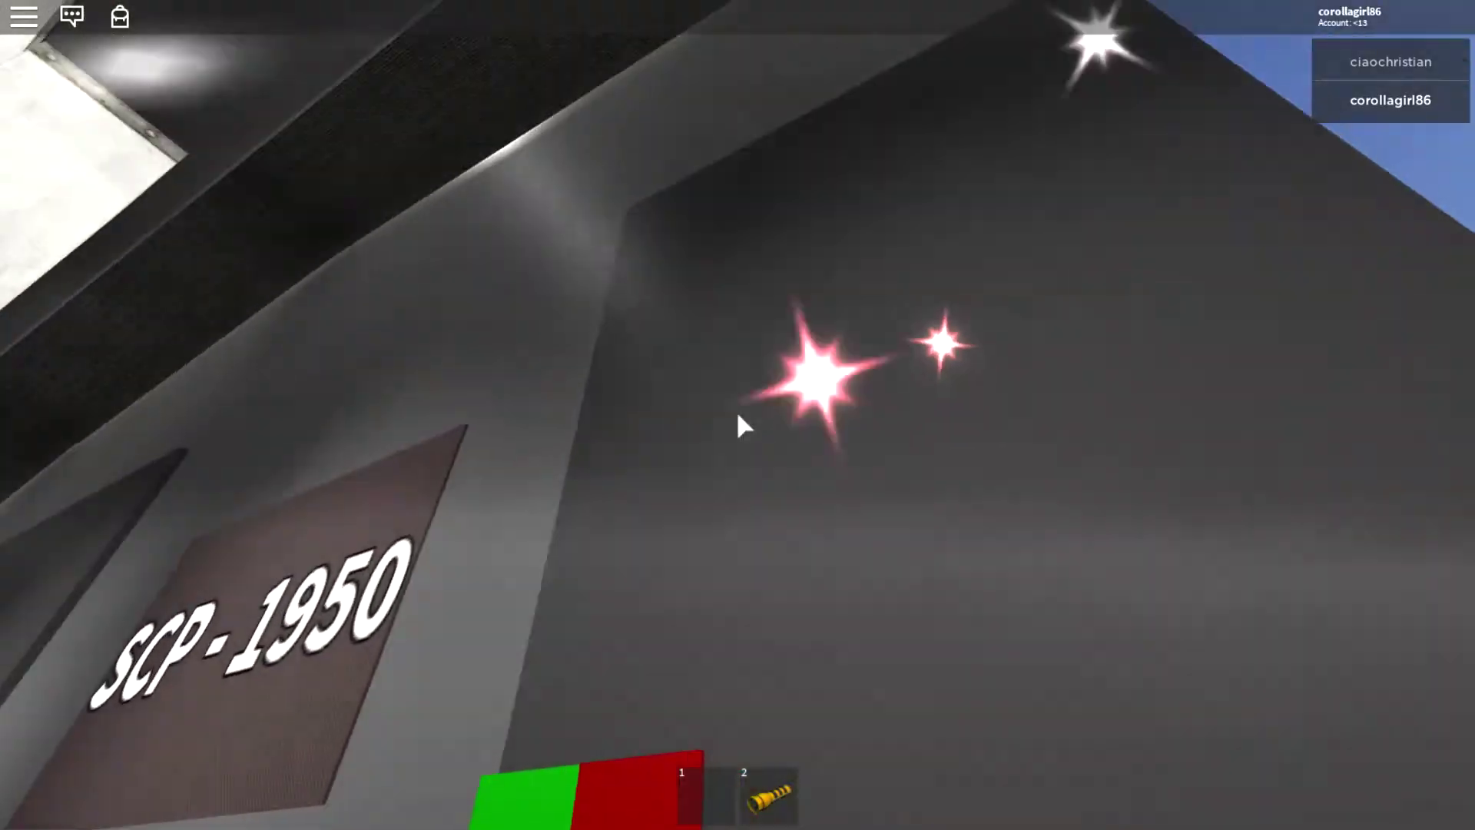
key(w)
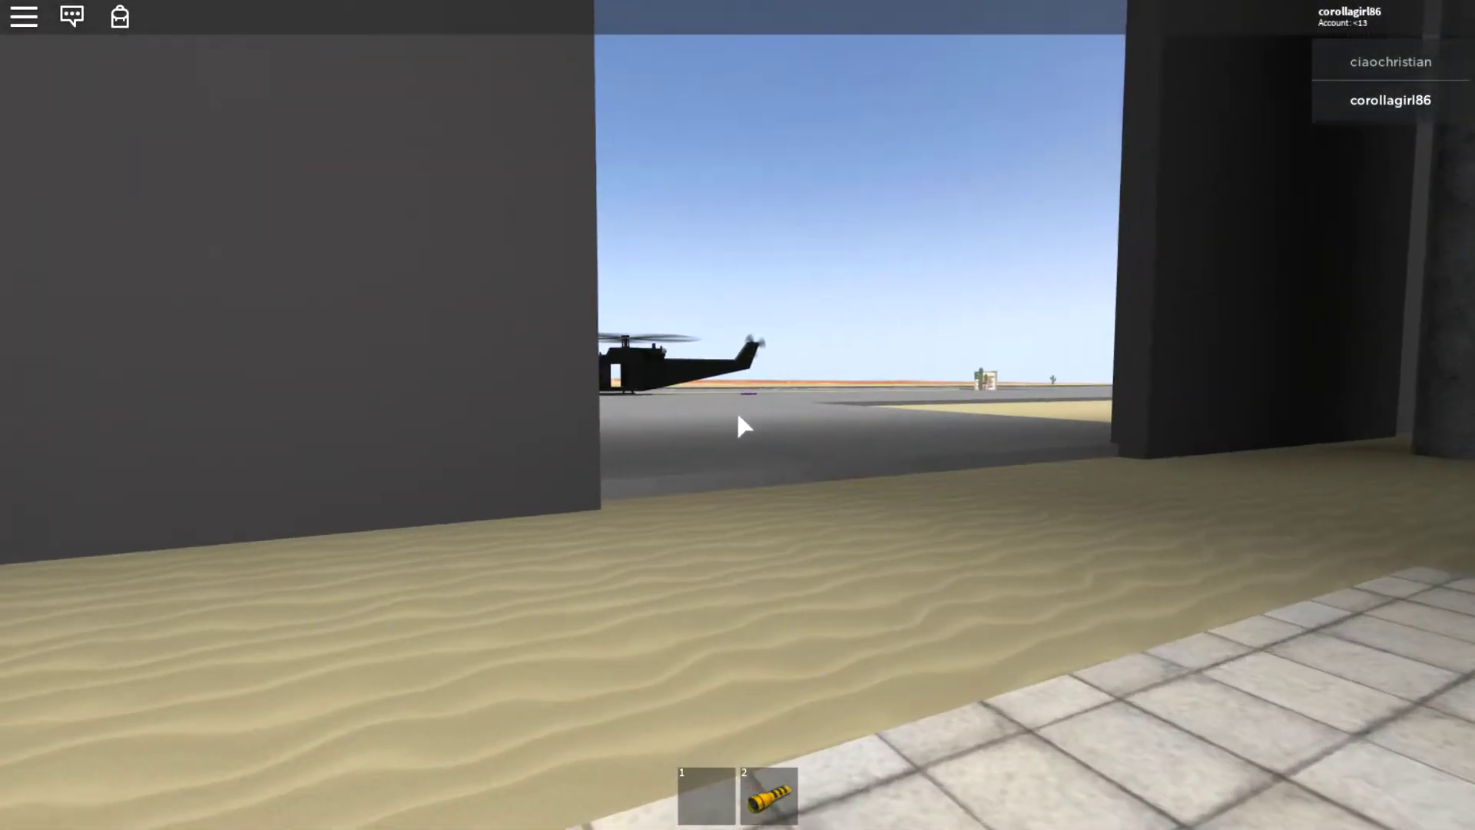
key(w)
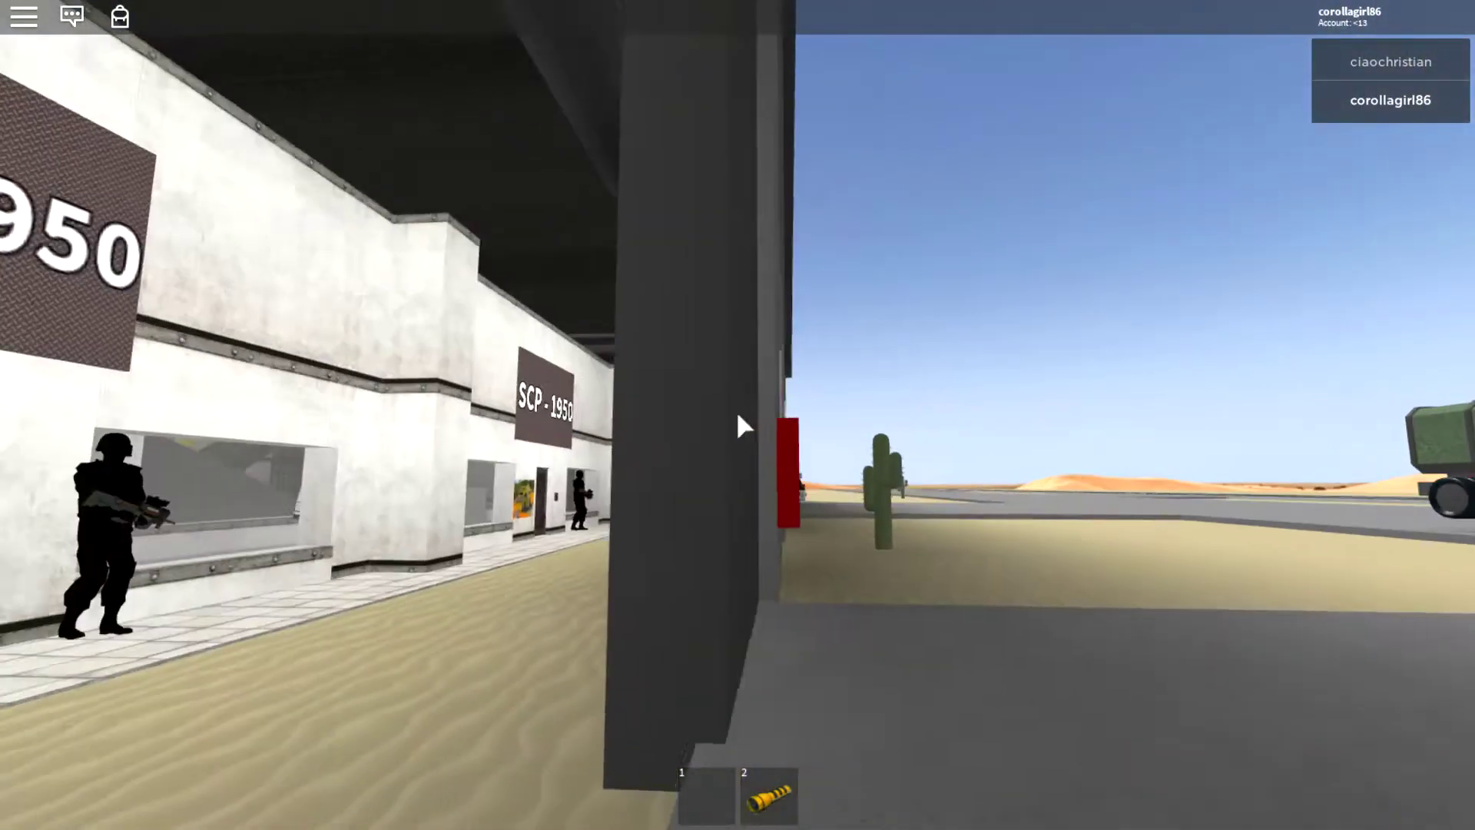
key(w)
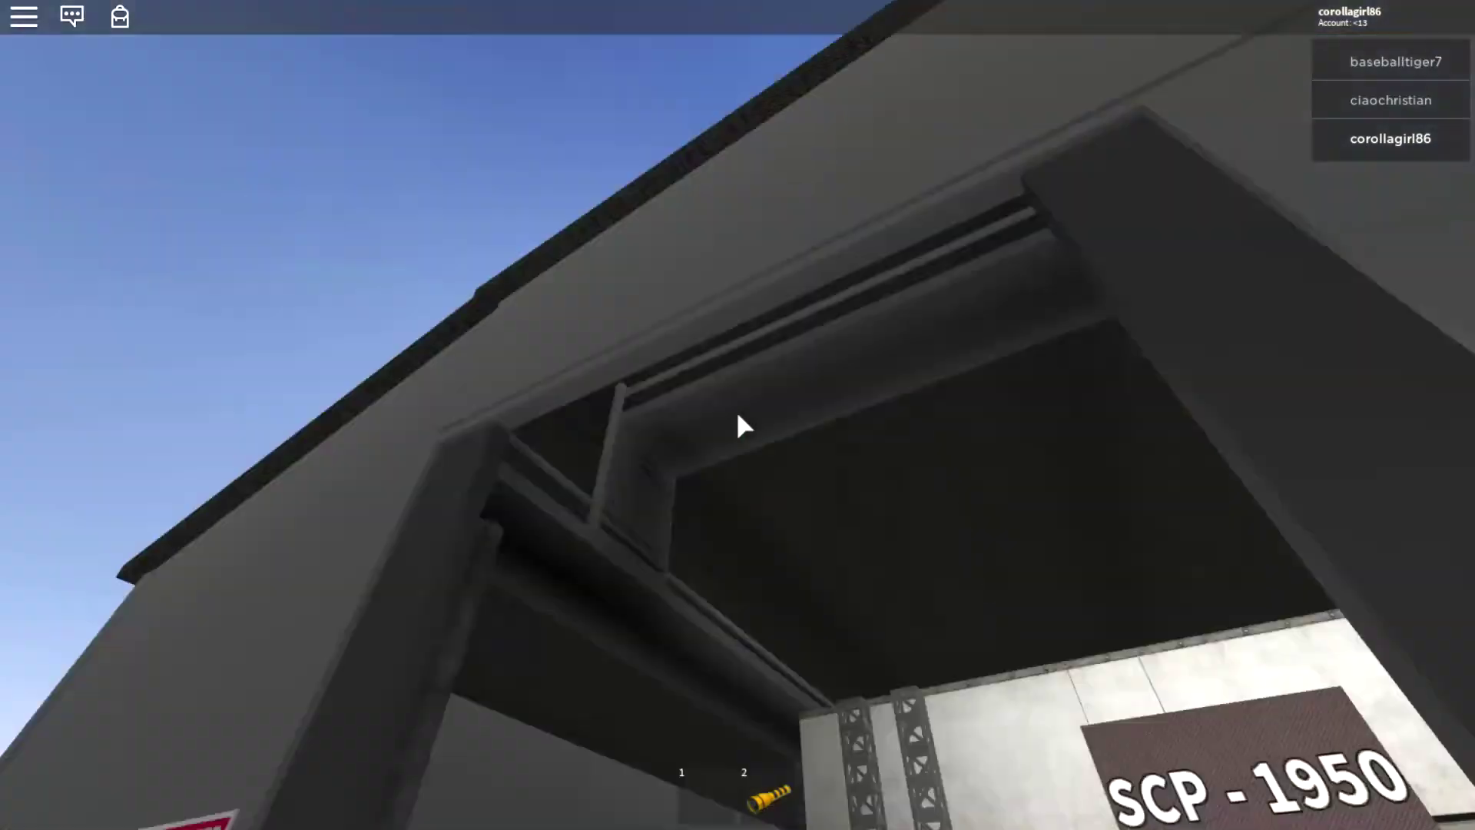
scroll(740, 427, down, 5)
scroll(740, 426, down, 5)
scroll(740, 427, down, 5)
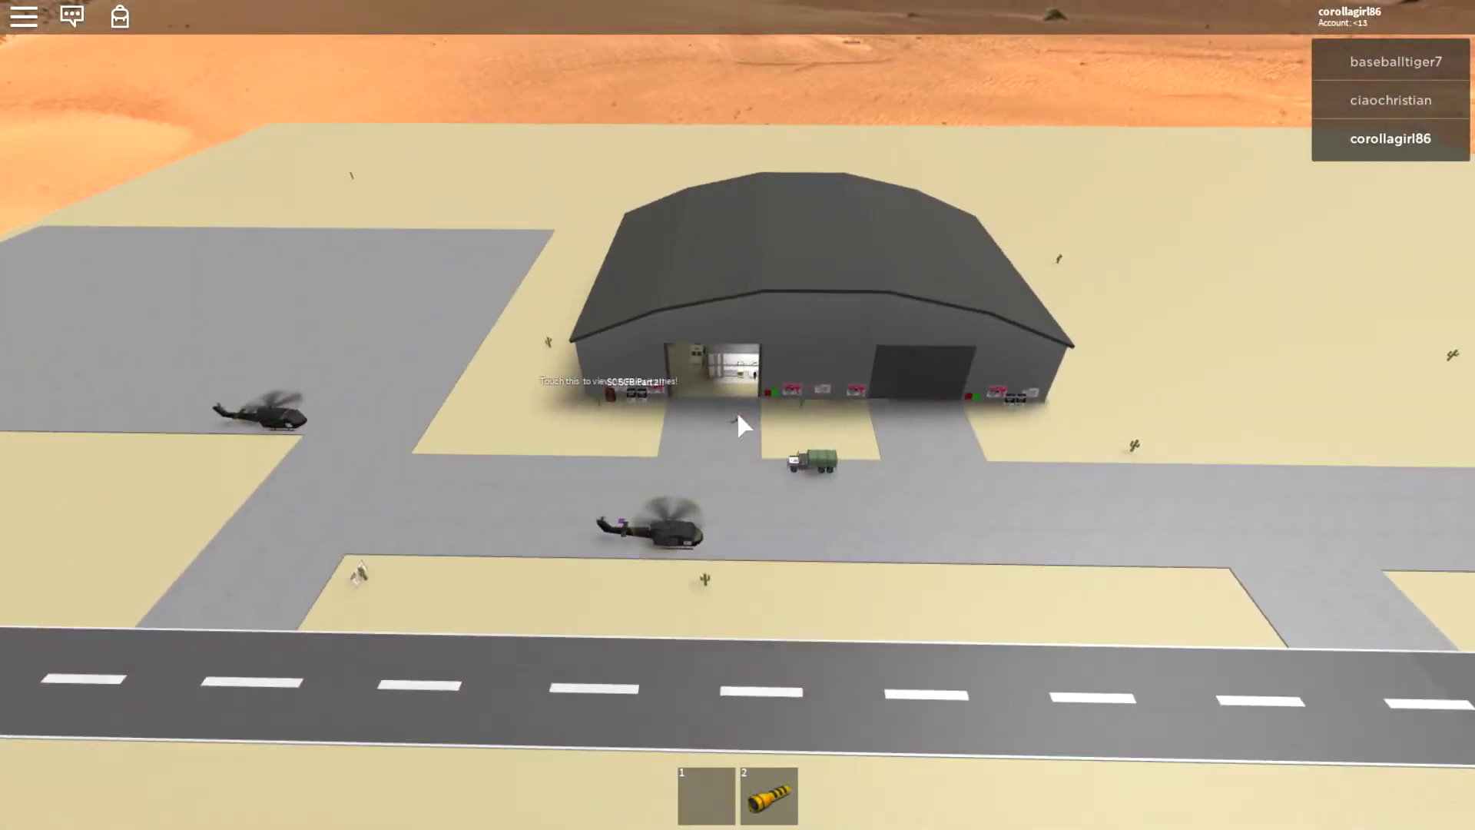
Orbit over the hangar and desert, then walk back down the corridor to the arcade machines.
drag(741, 427, 740, 427)
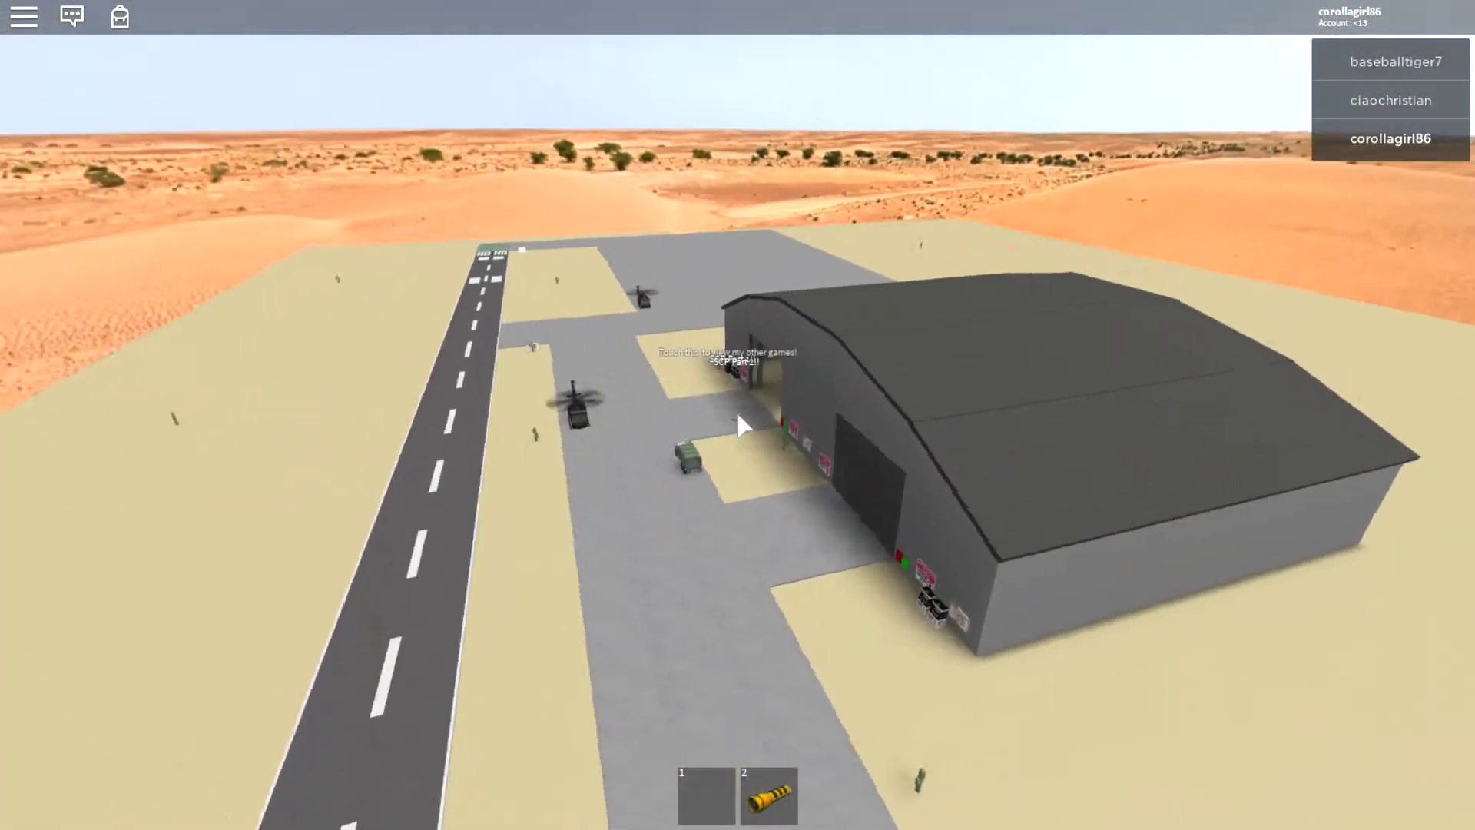
scroll(740, 428, up, 2)
scroll(740, 427, up, 5)
scroll(740, 426, up, 5)
scroll(739, 426, up, 3)
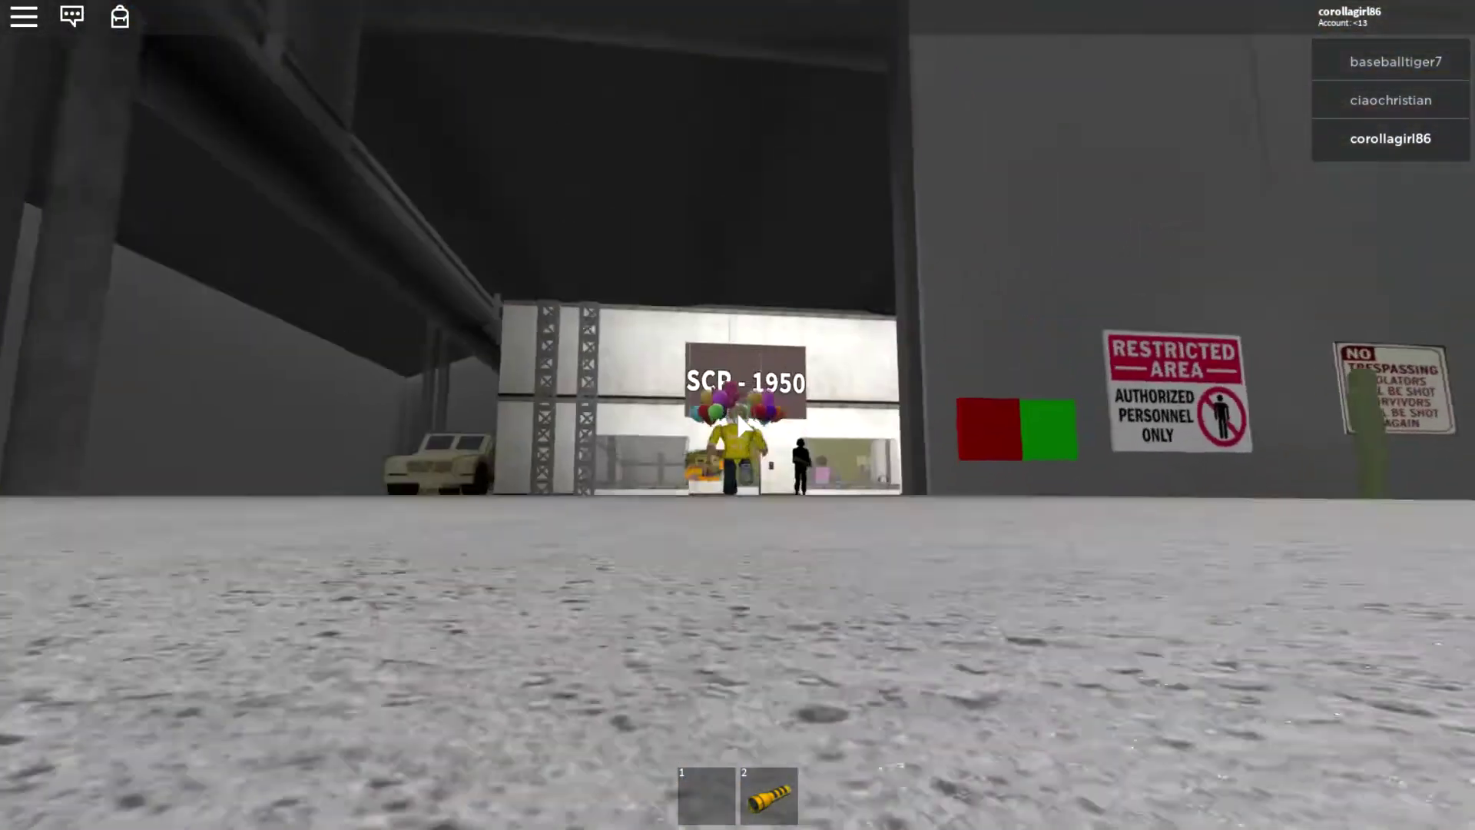
scroll(740, 427, down, 4)
drag(740, 427, 741, 427)
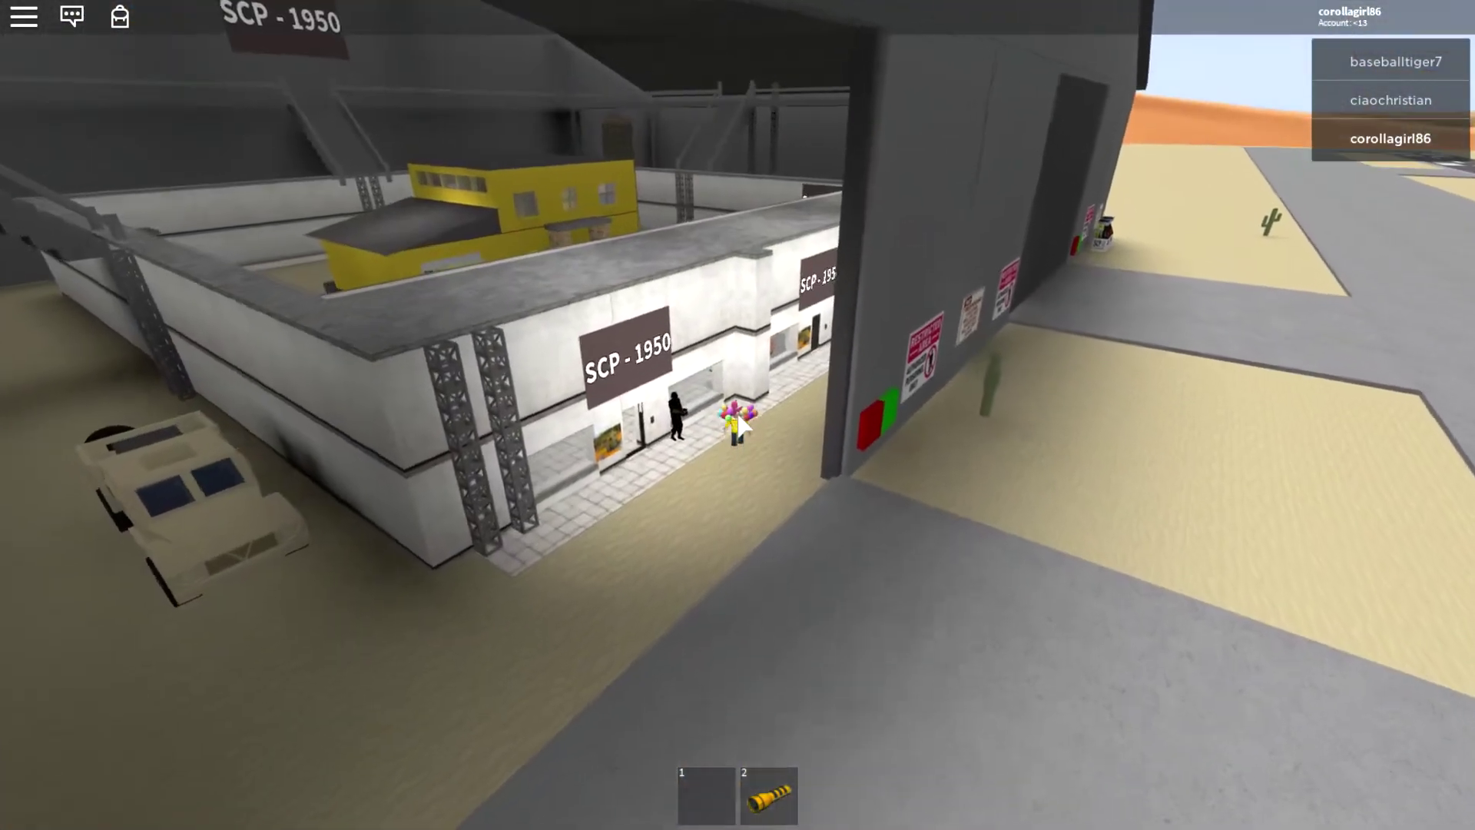
scroll(740, 426, up, 5)
scroll(739, 426, up, 3)
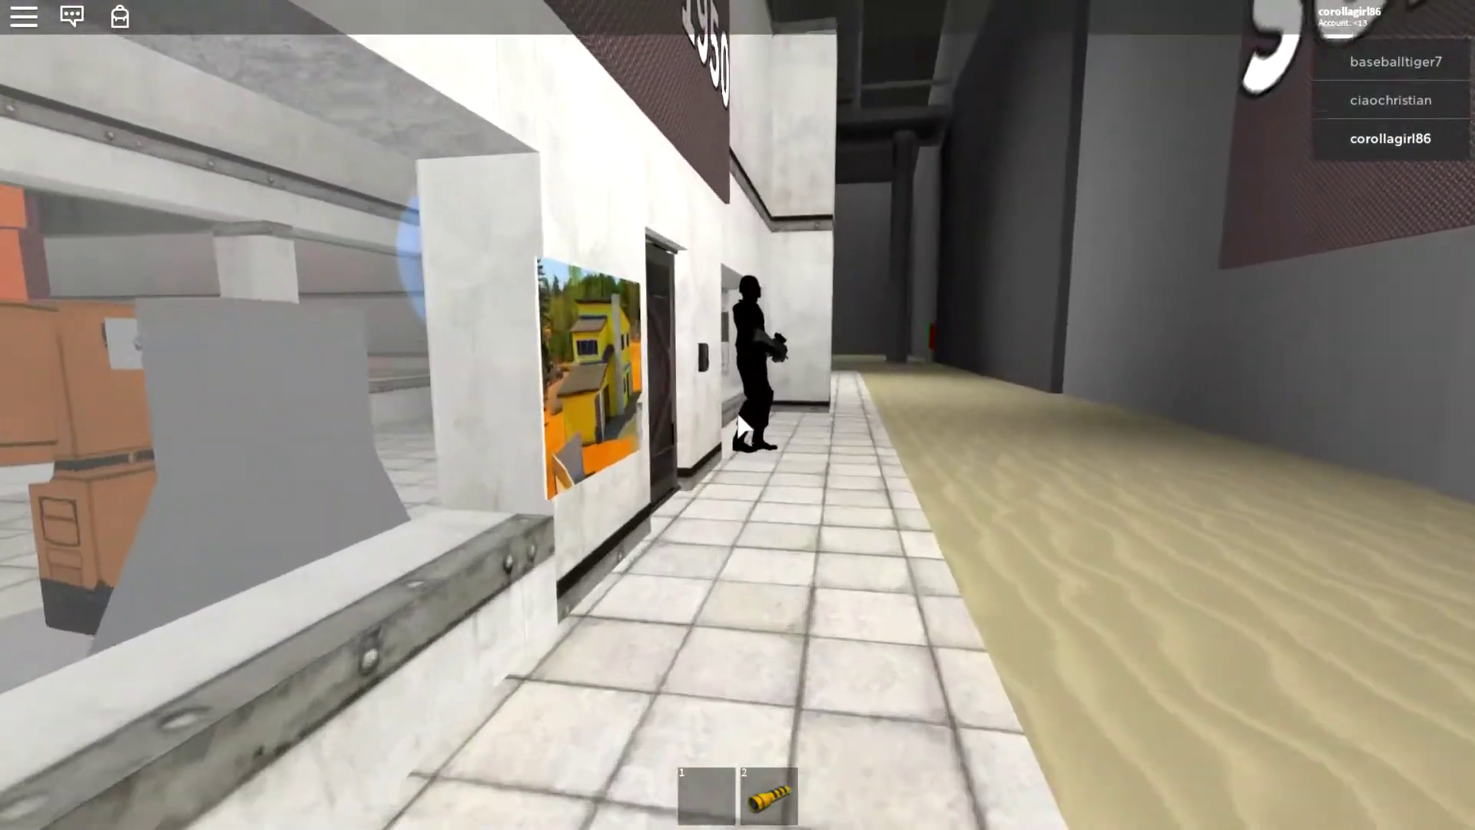
drag(739, 427, 741, 426)
scroll(739, 426, down, 3)
scroll(740, 427, up, 3)
key(w)
key(w)
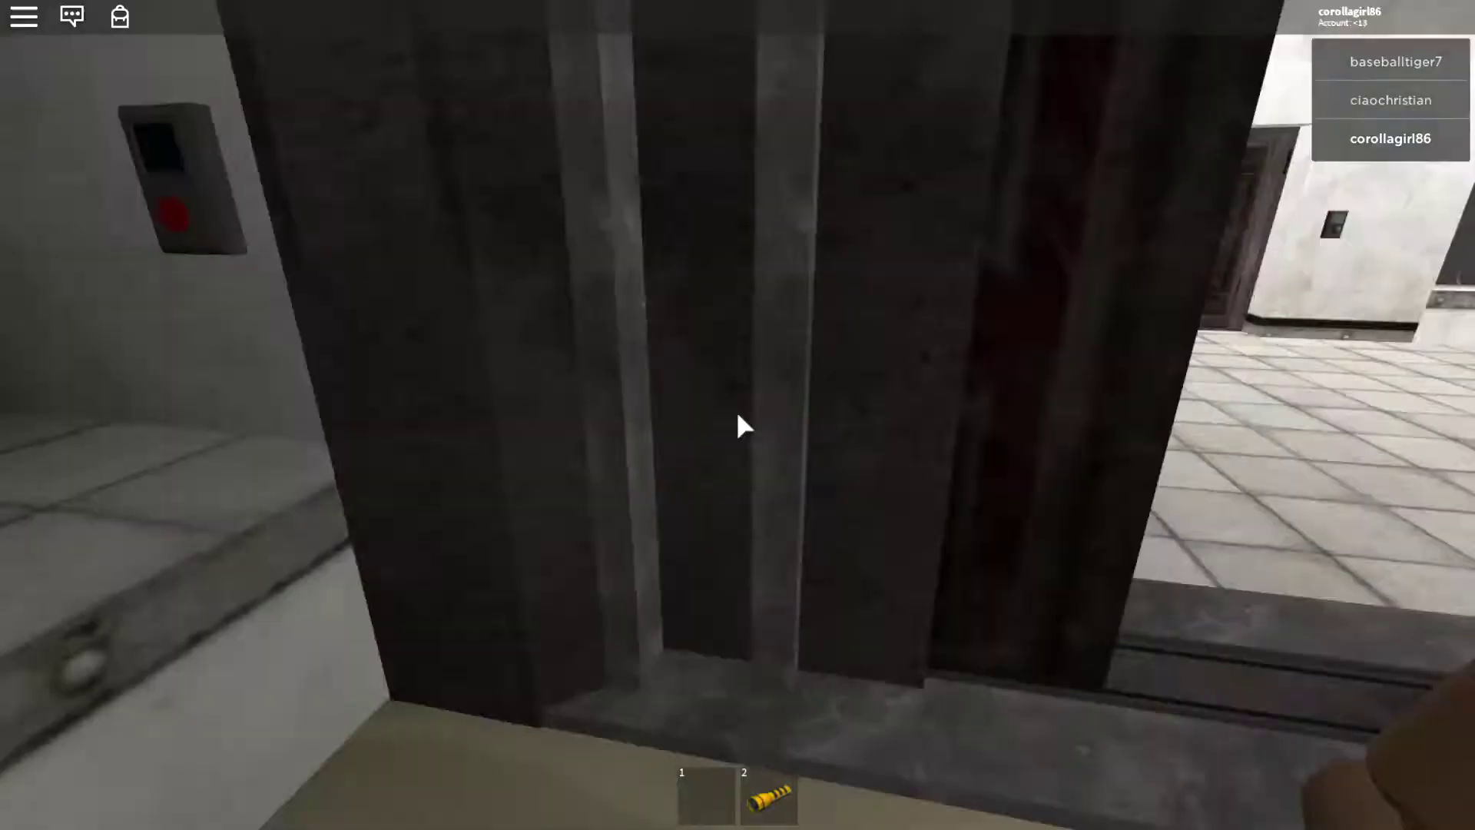
Look over the debris-filled room, then turn toward the SCP-1950 sign and catwalk above the pit.
drag(741, 429, 740, 428)
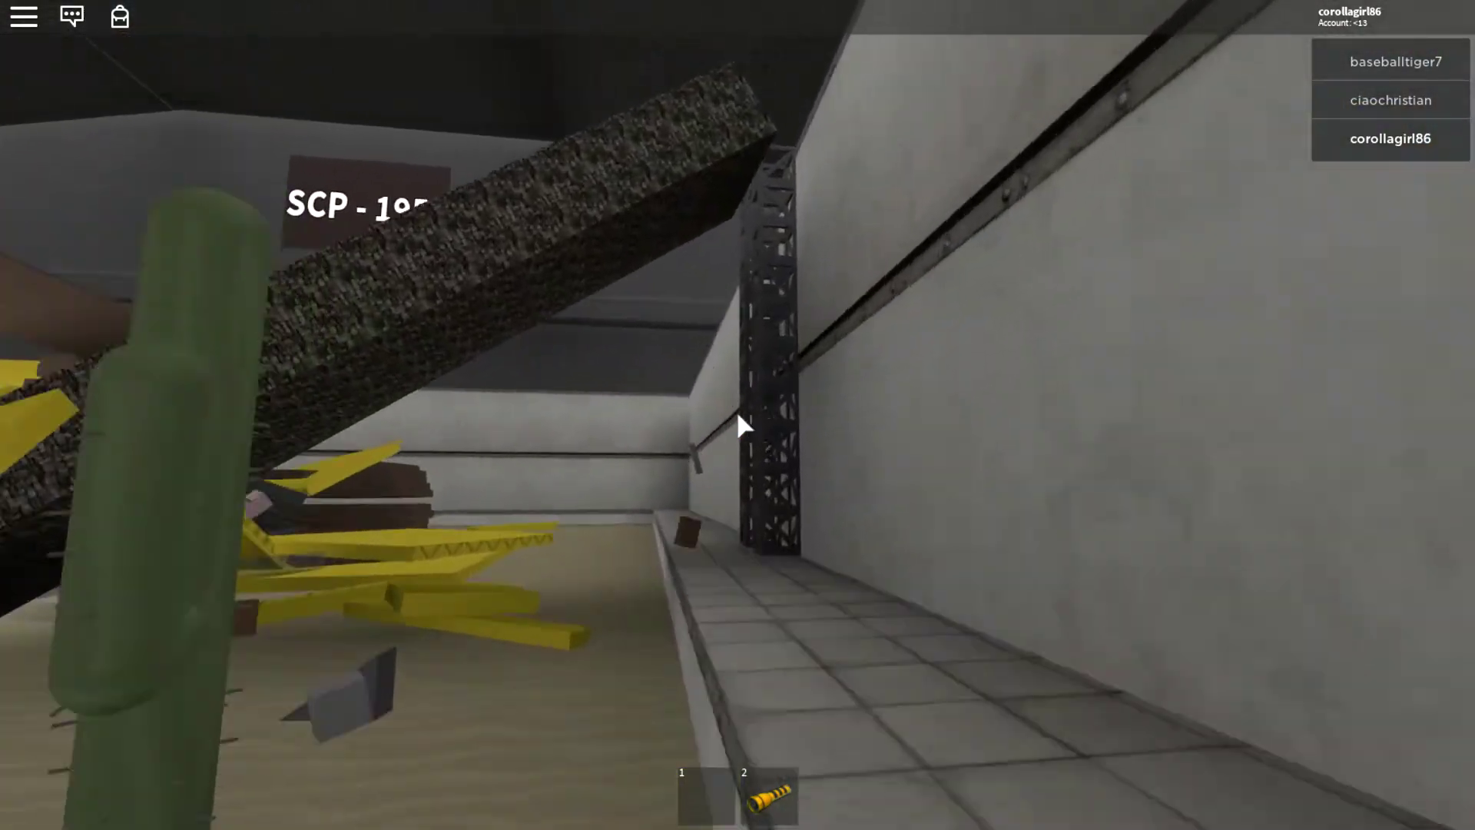
drag(740, 427, 740, 426)
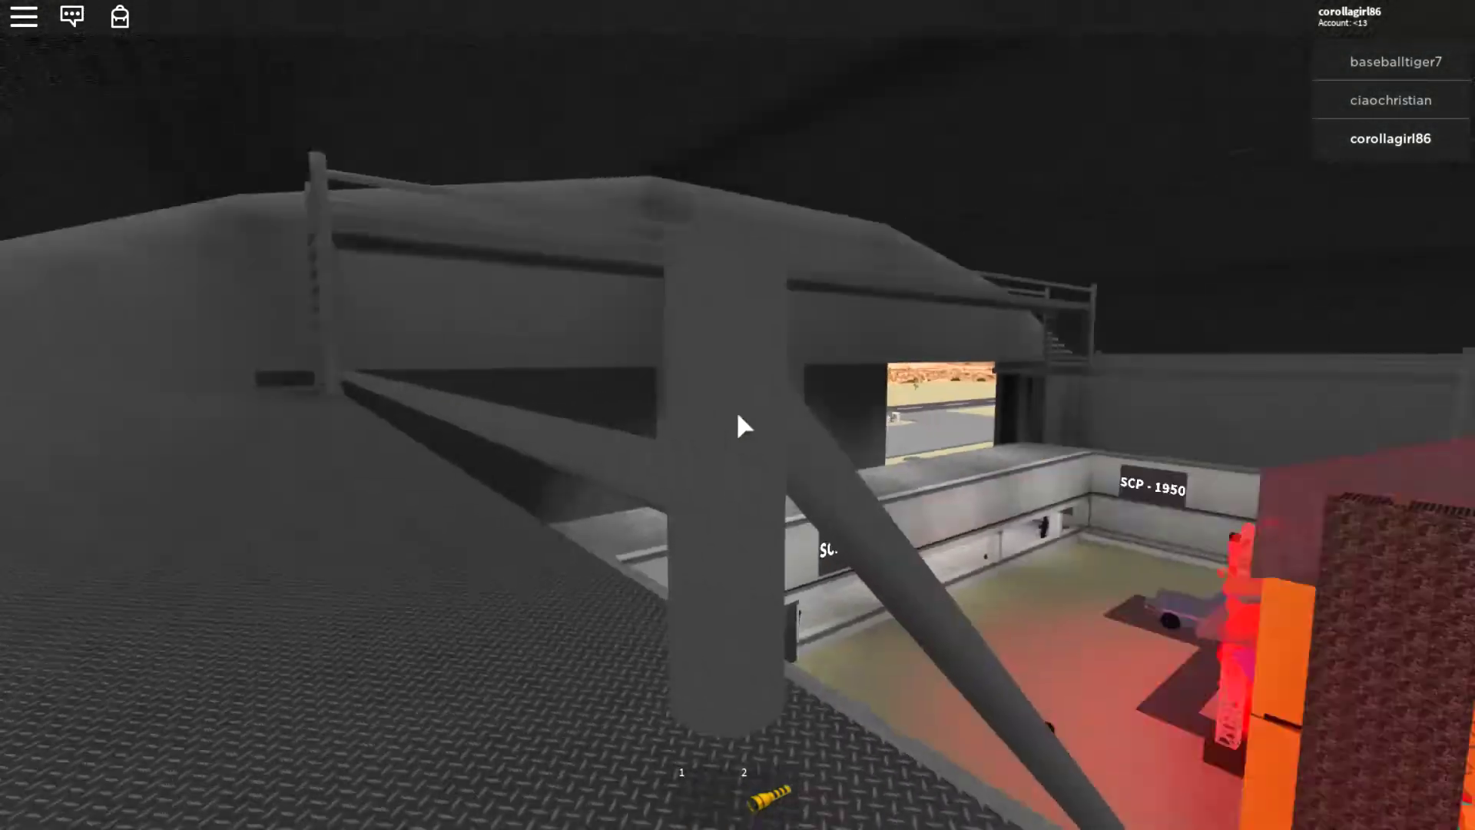
drag(740, 426, 740, 426)
key(w)
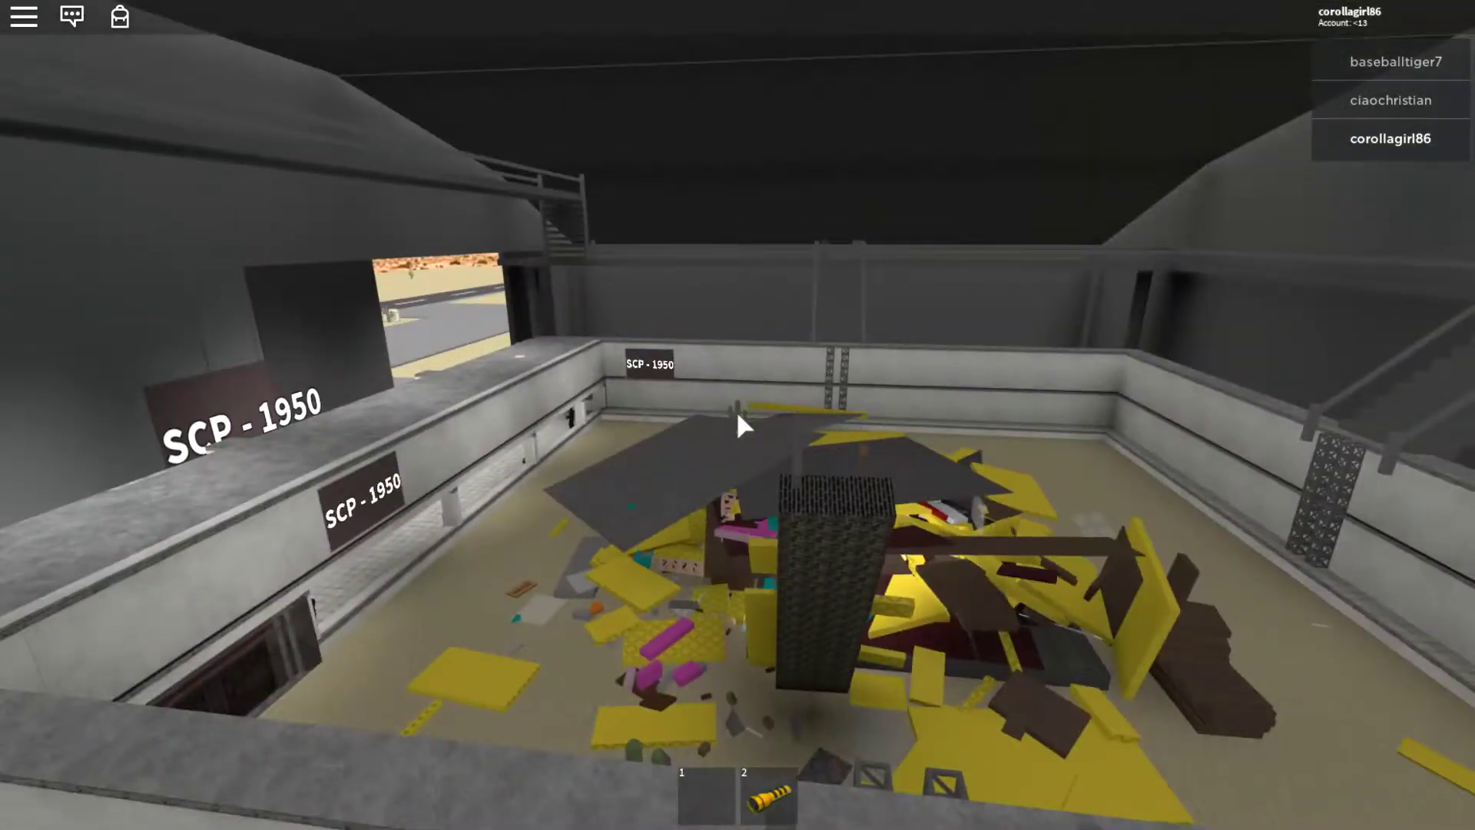
key(s)
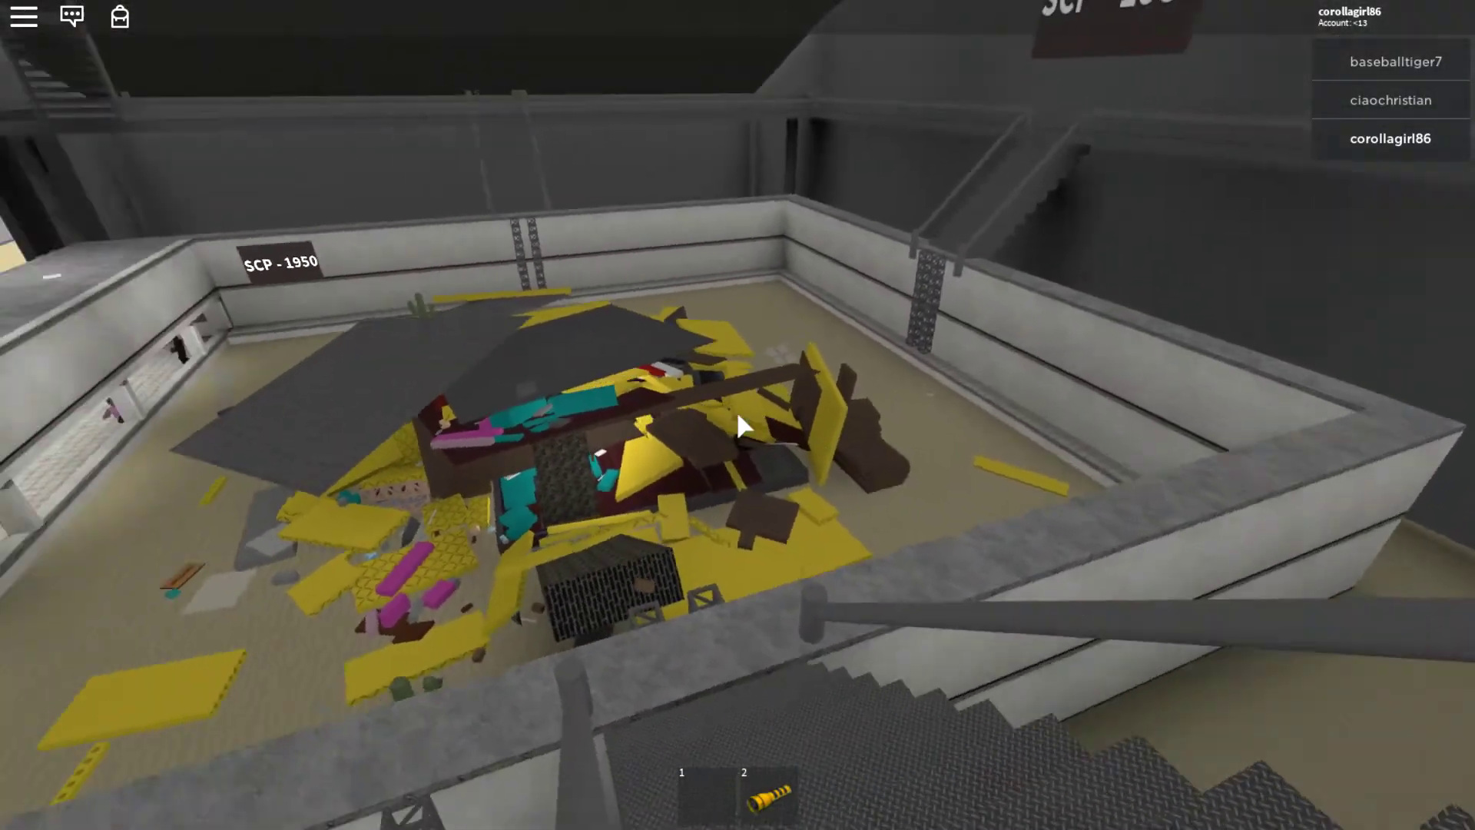
drag(740, 427, 738, 427)
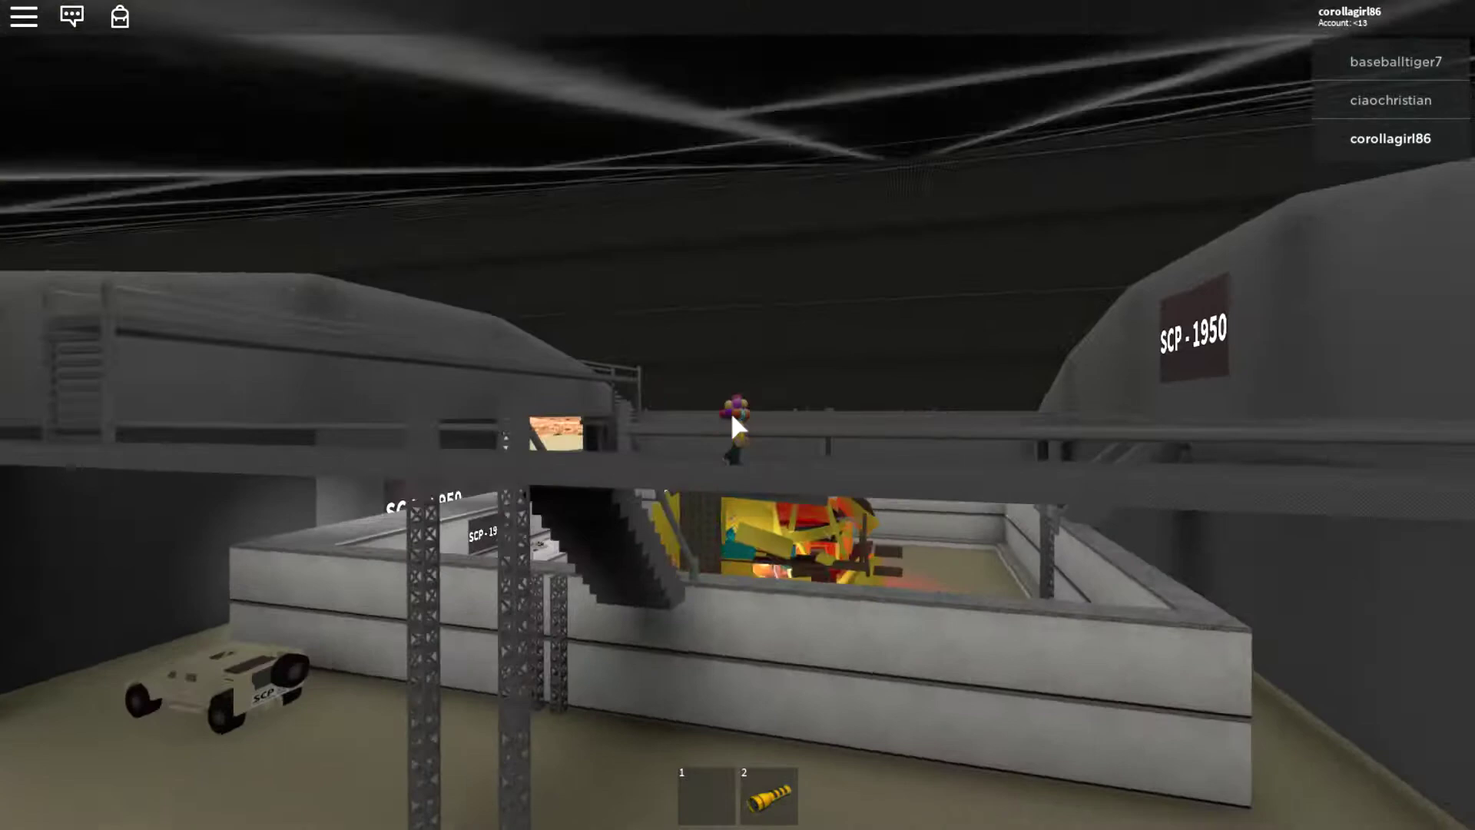
scroll(739, 427, up, 5)
Run the walkway, take the stairs and ledge, drop into the pit beside the house's chimney.
drag(738, 427, 719, 419)
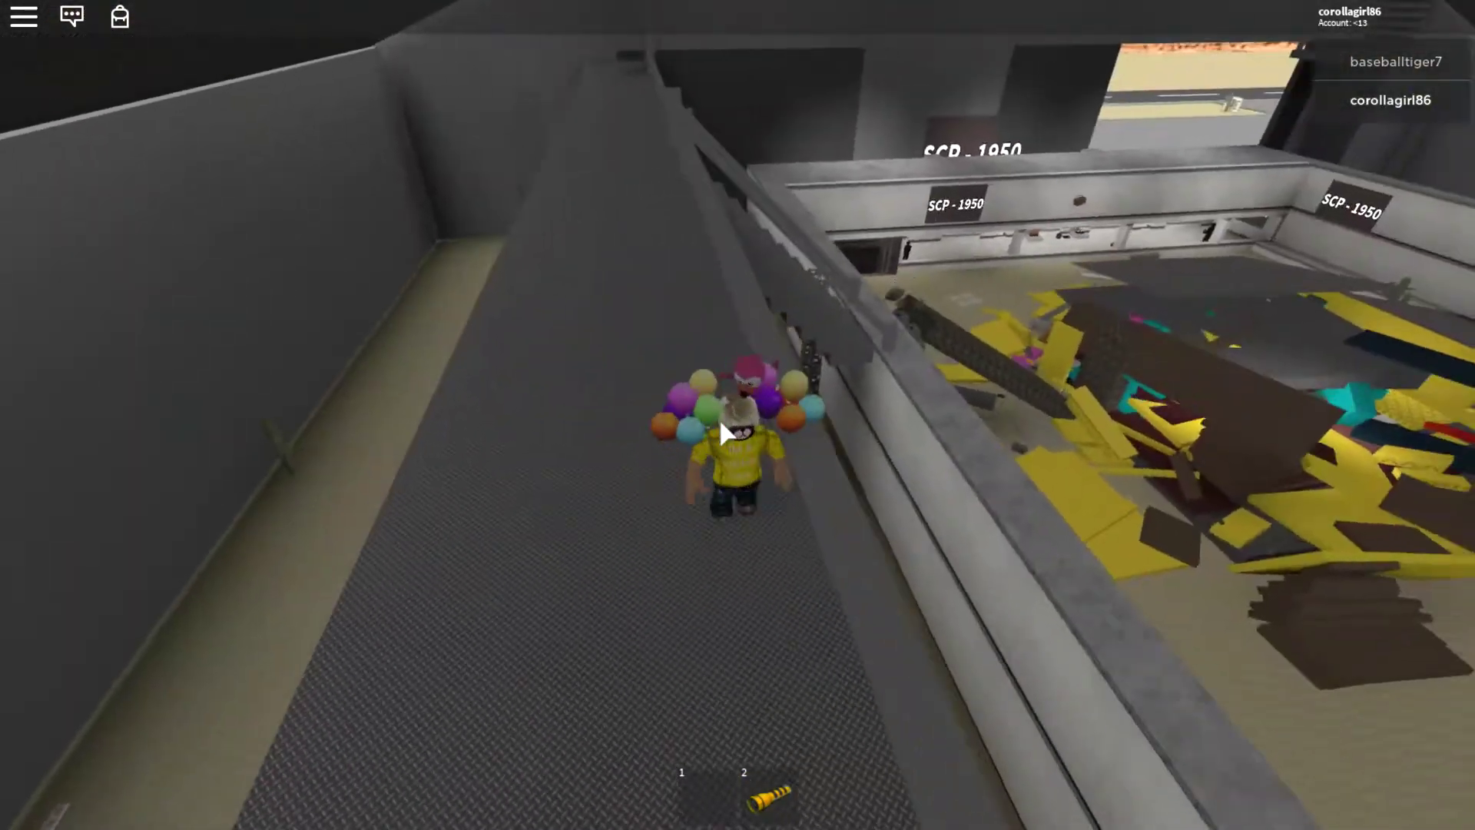
key(w)
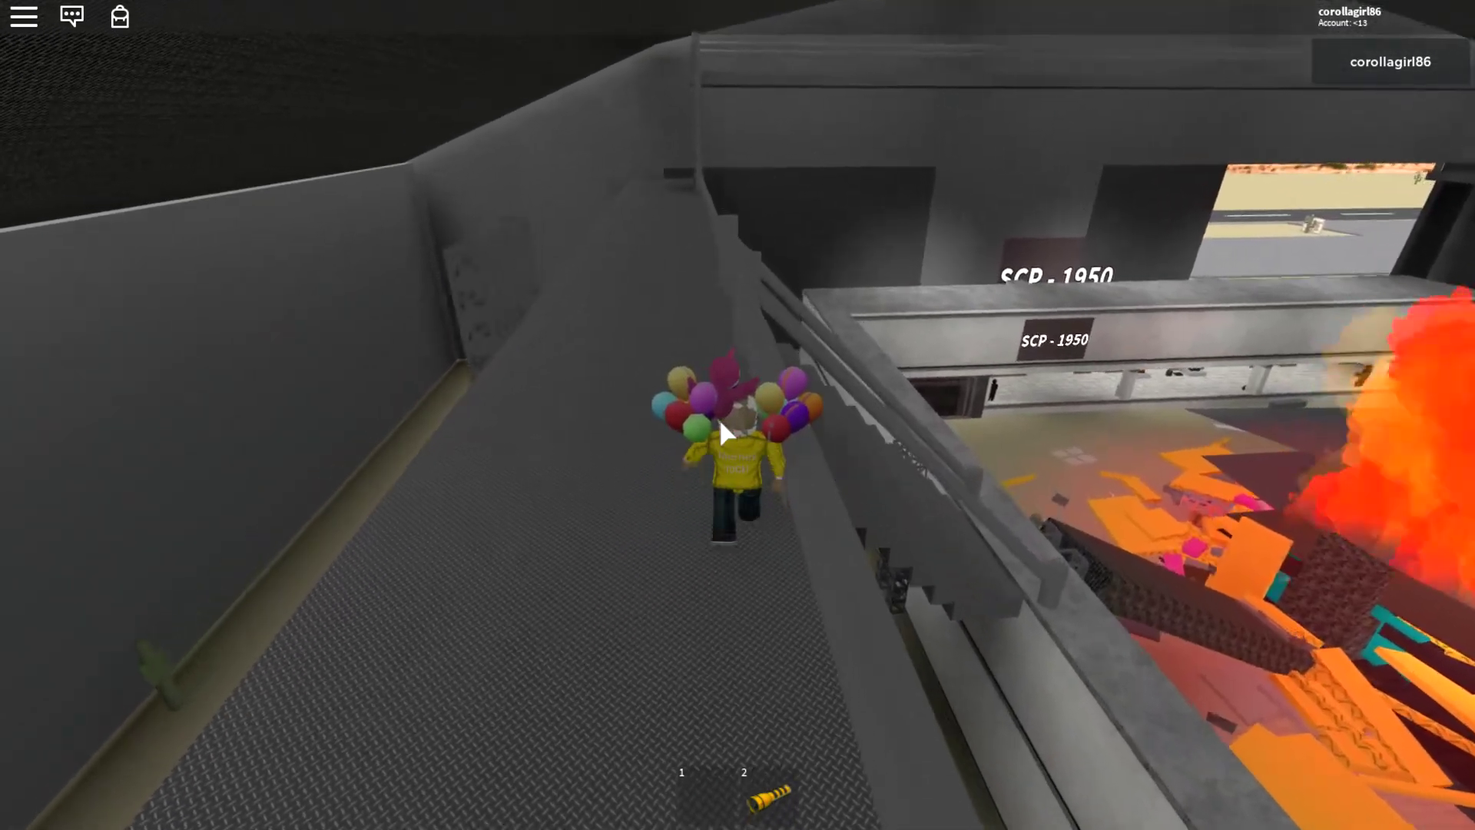
key(d)
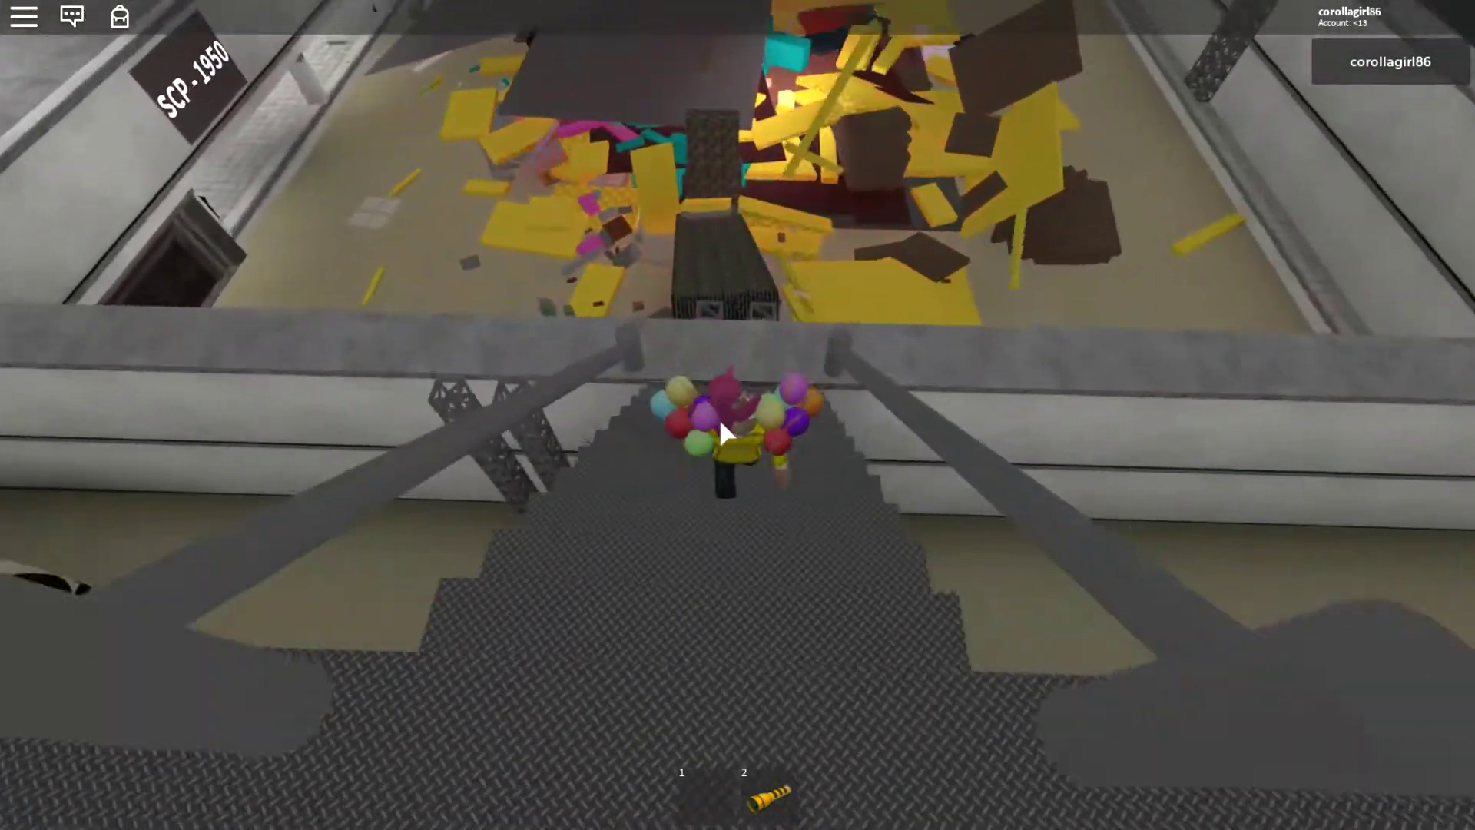
key(a)
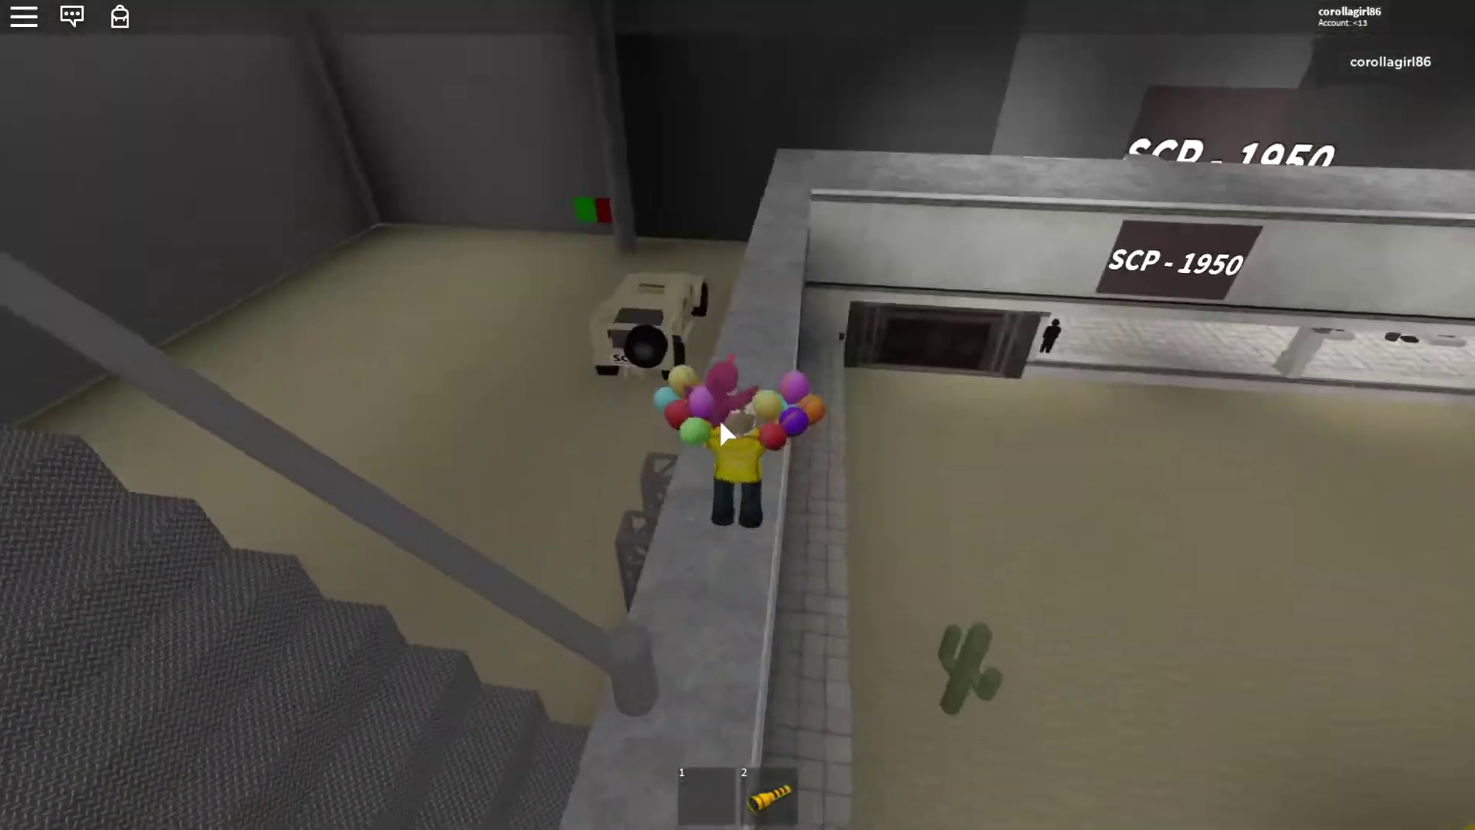
key(d)
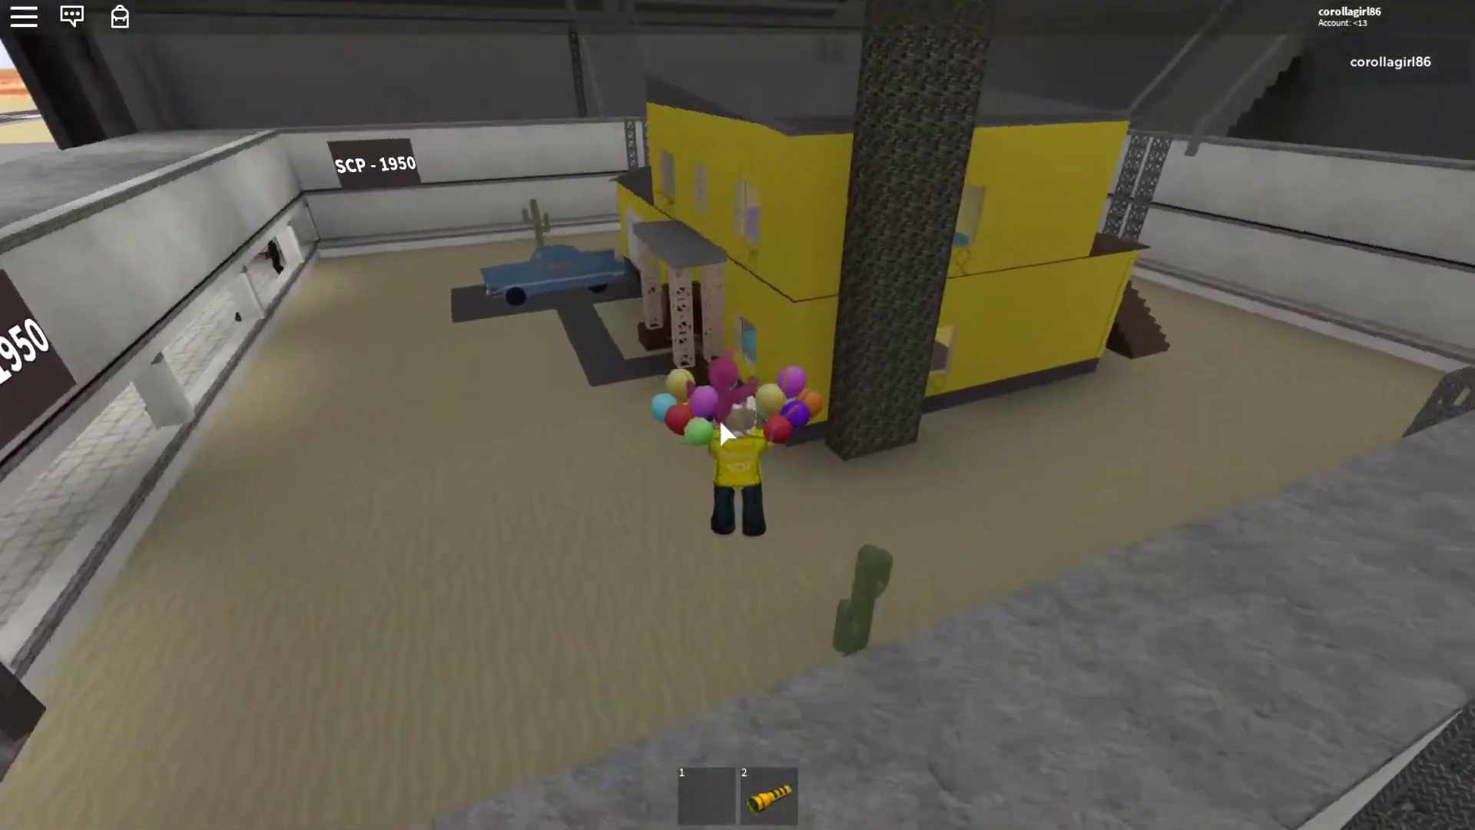
key(w)
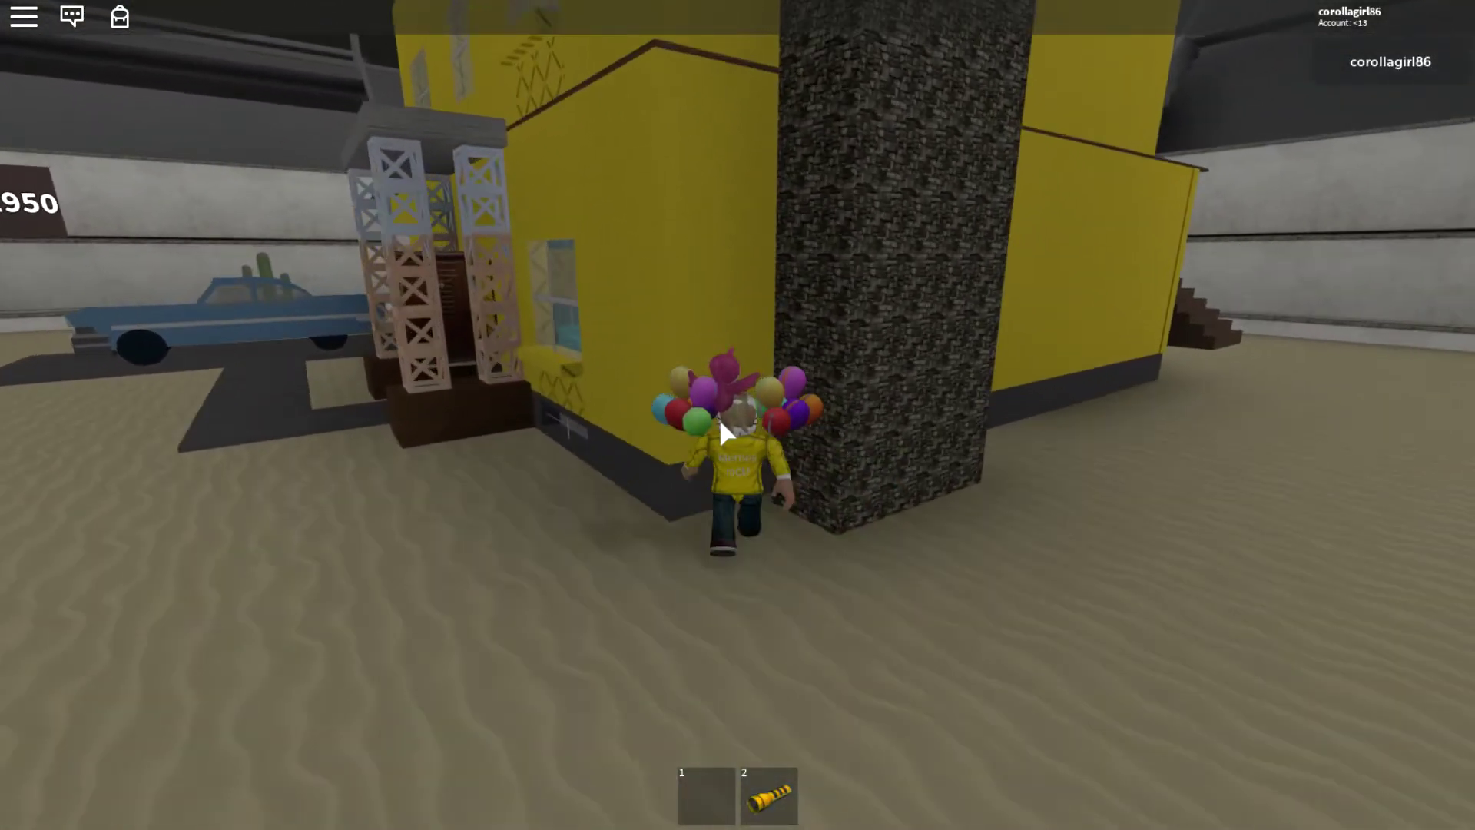